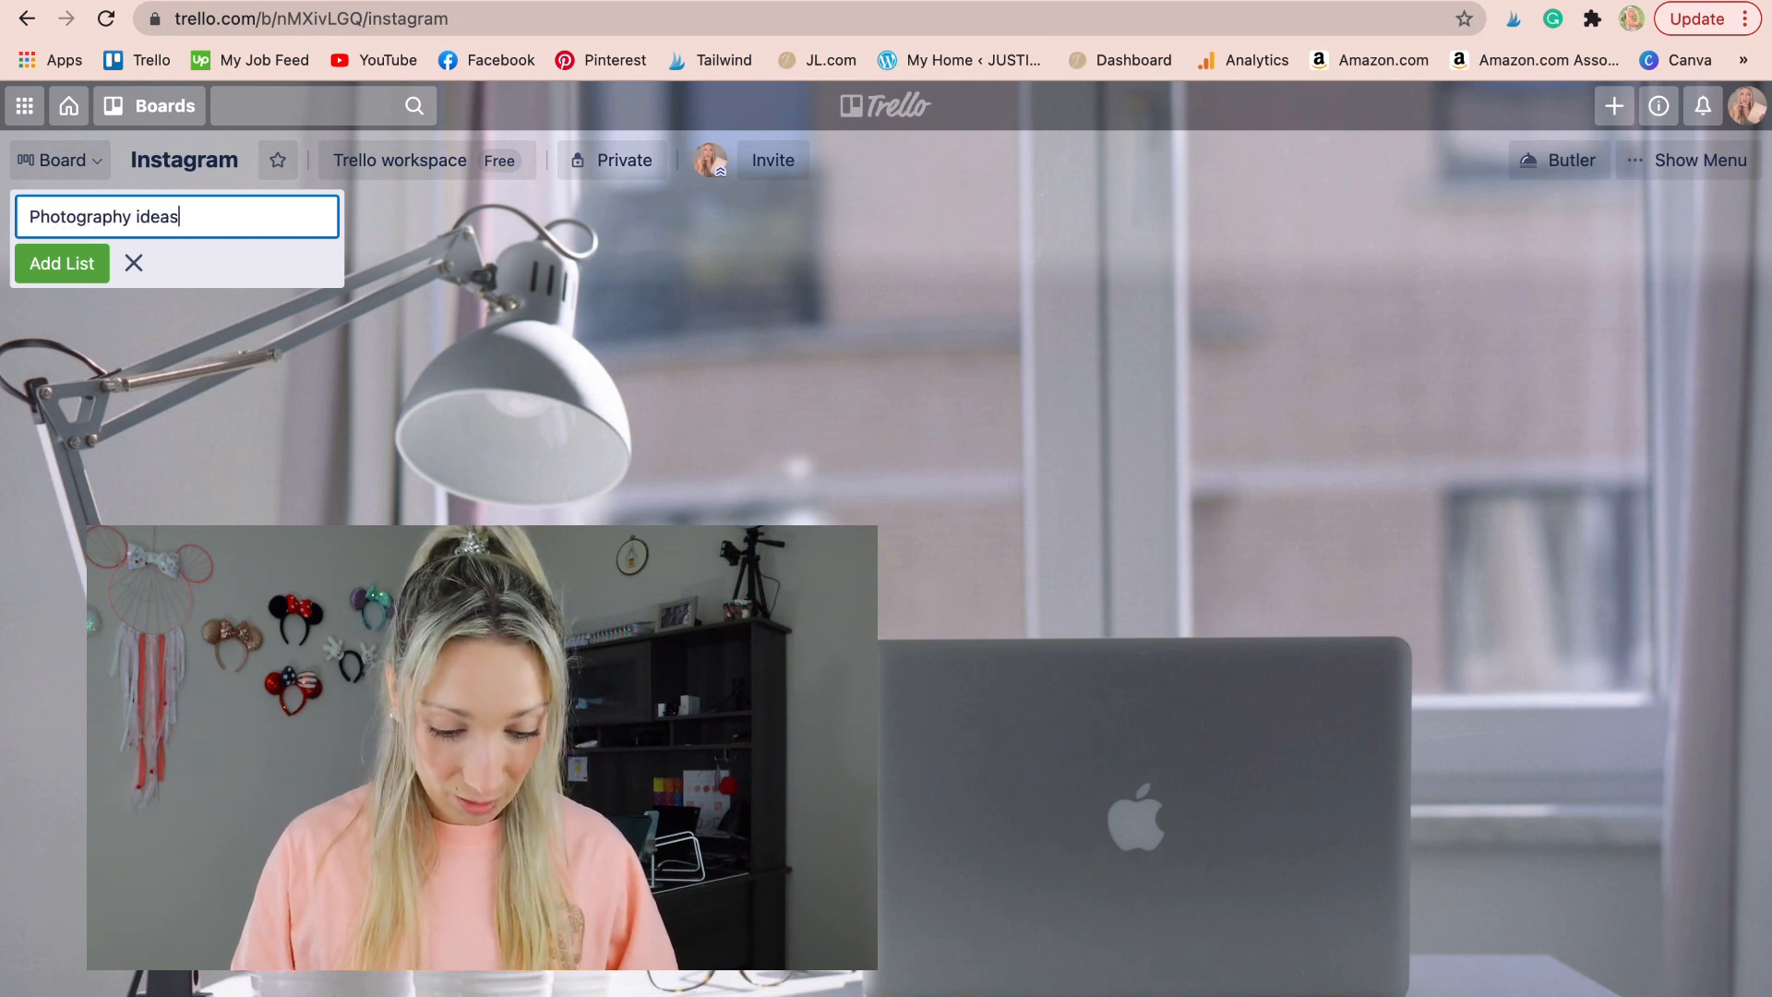
# Add the lists "Photography ideas" and "Graphic Ideas" to the Instagram board
pyautogui.press('Return')
pyautogui.write('Gr')
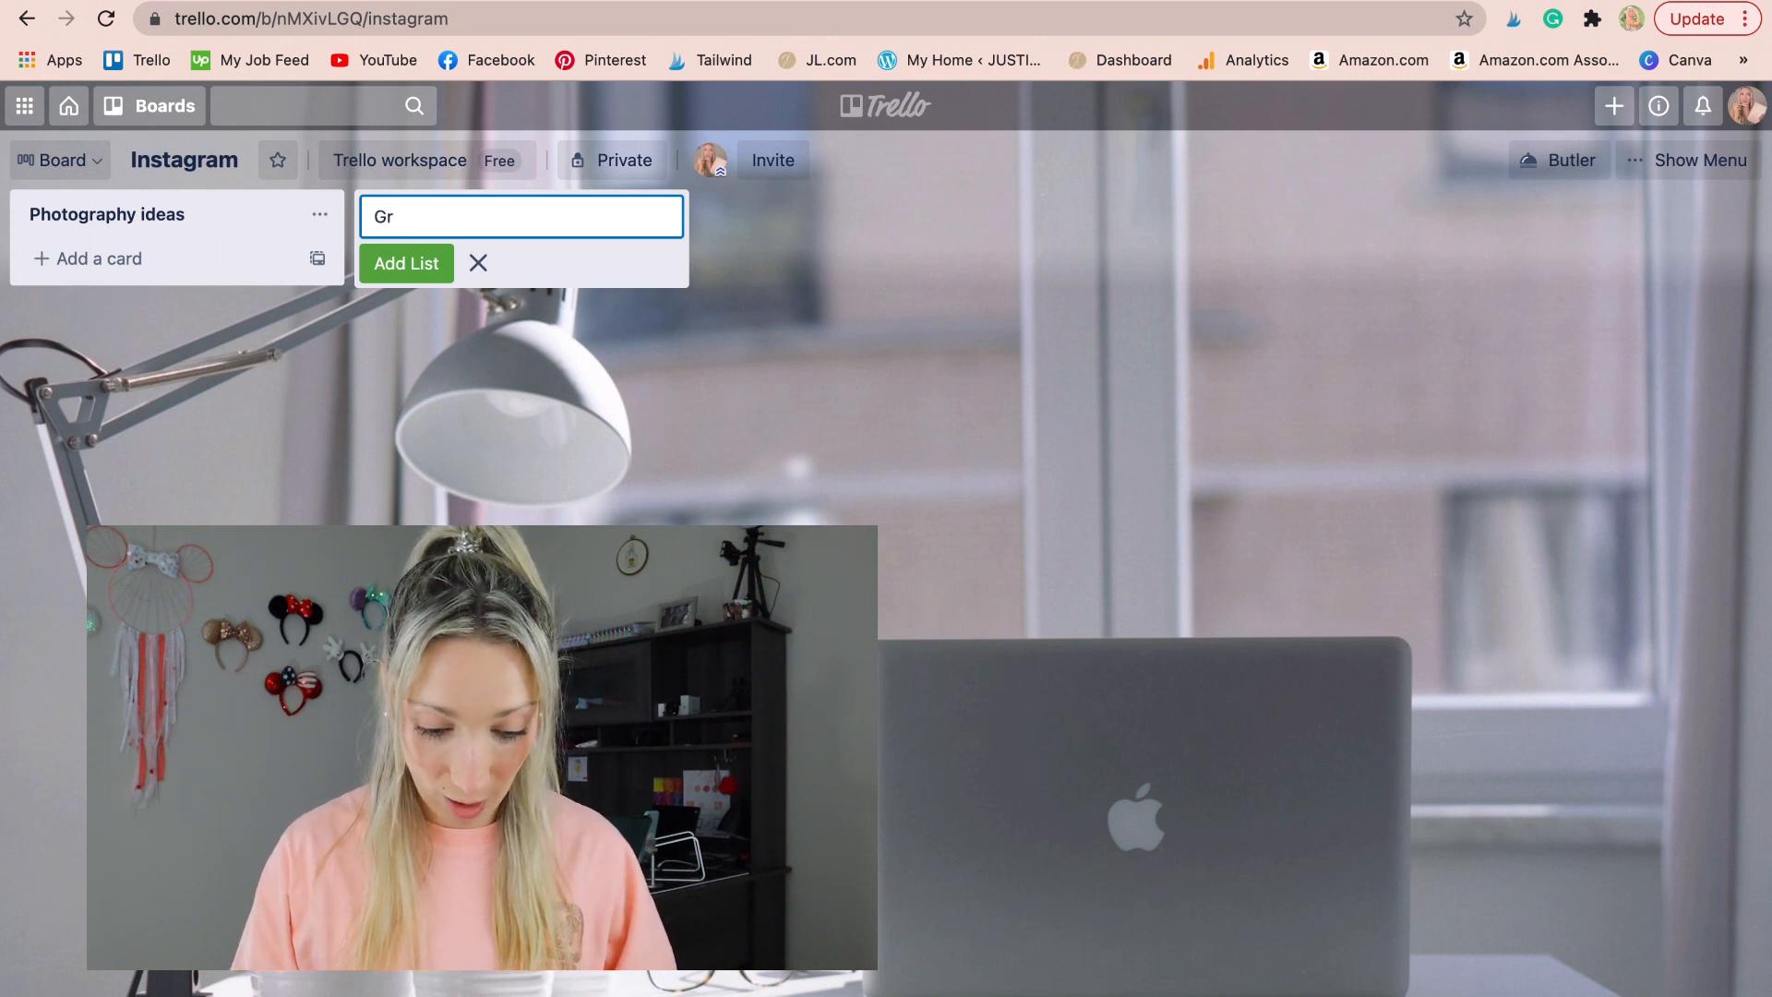
pyautogui.write('aphic Idea')
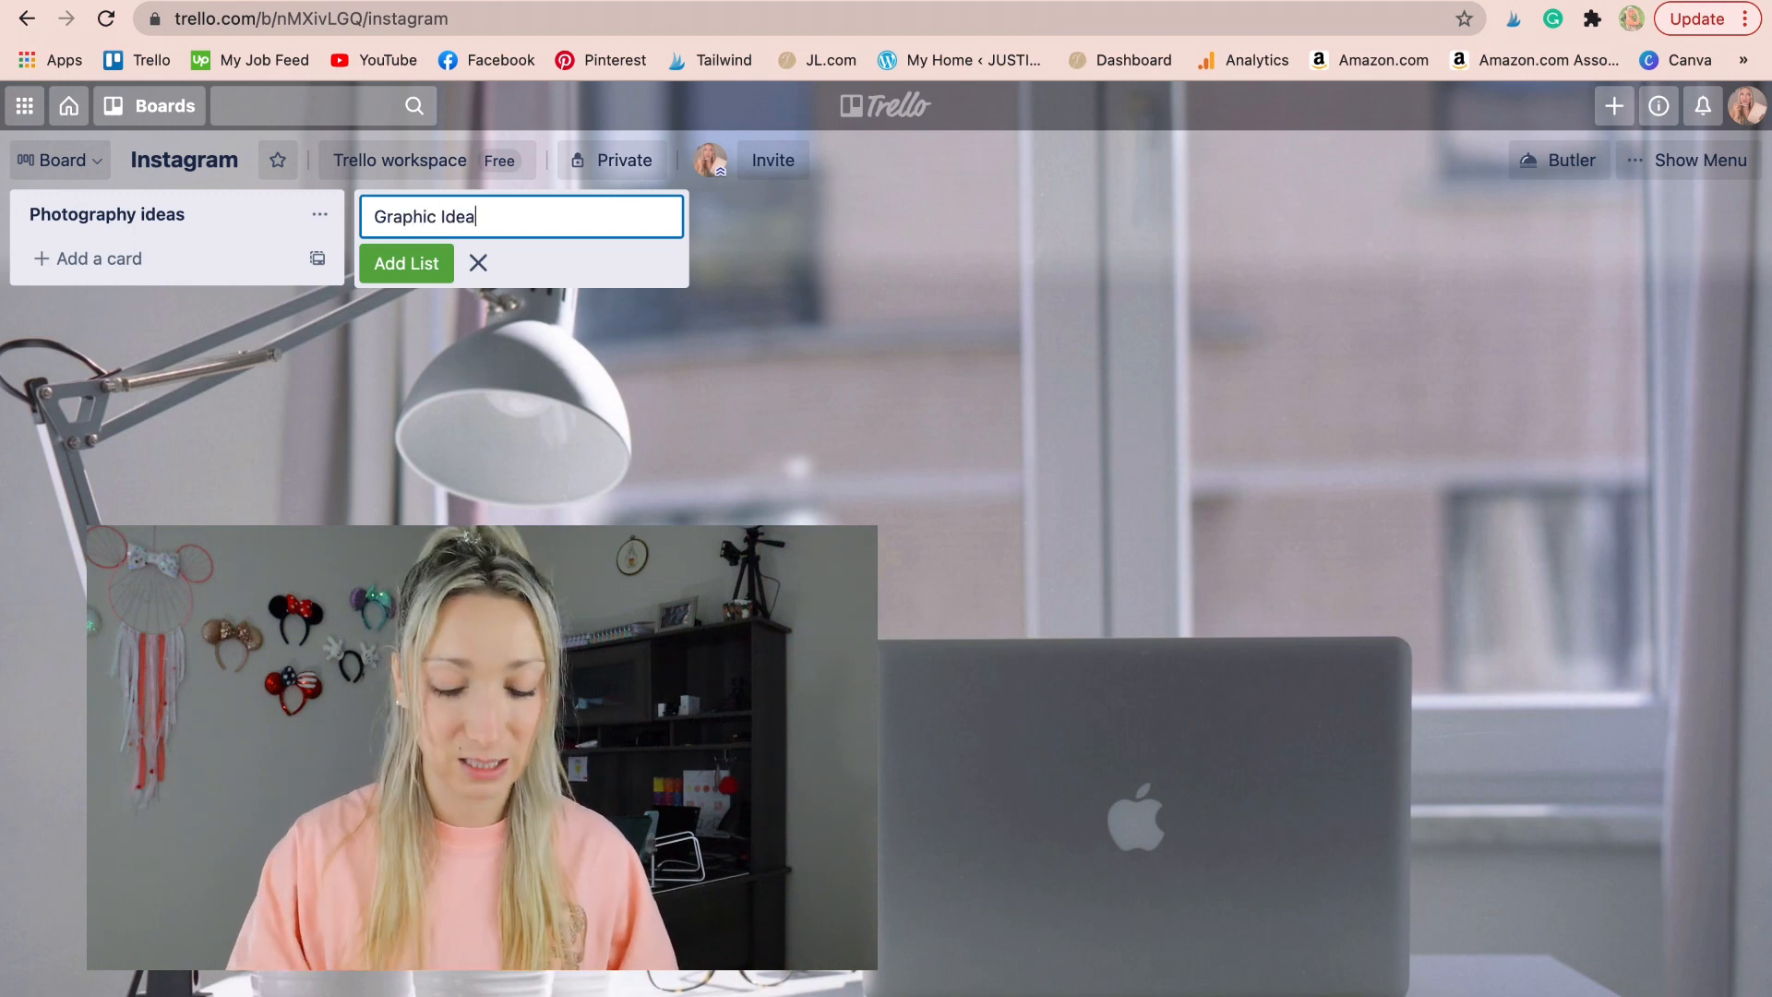
pyautogui.write('s')
pyautogui.press('Return')
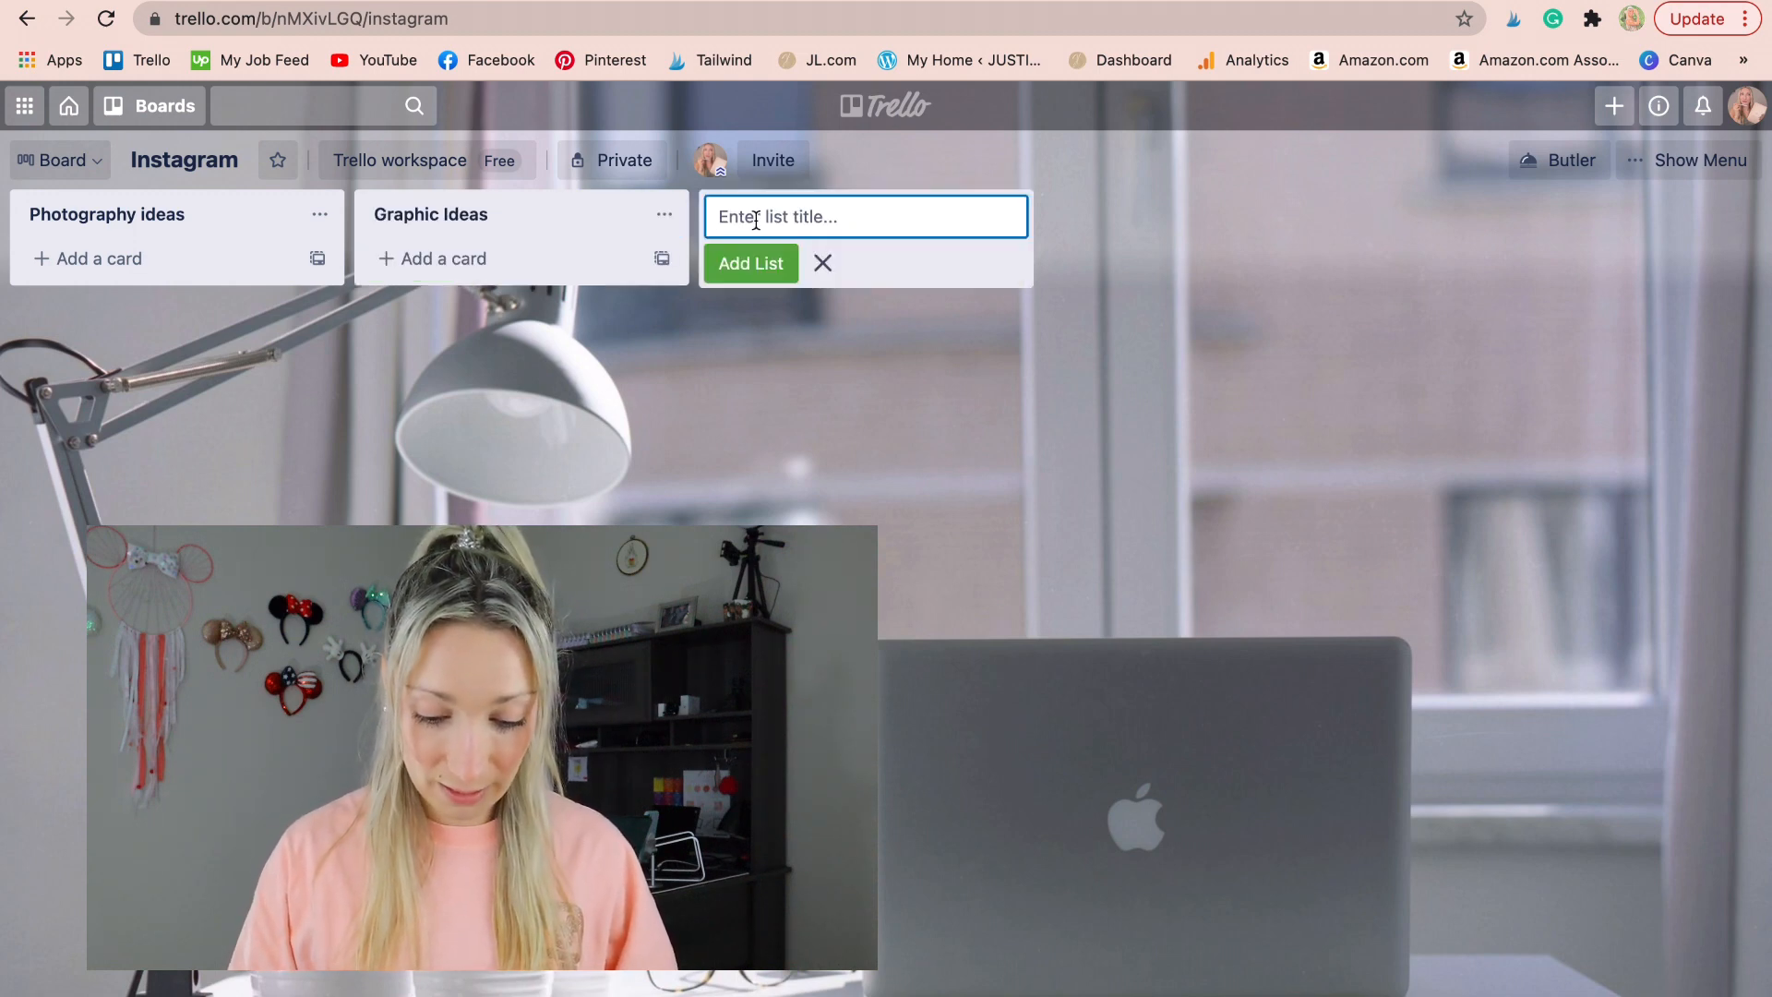
# Add a list titled "Quotes ideas" after the Graphic Ideas list
pyautogui.write('Quotes ides')
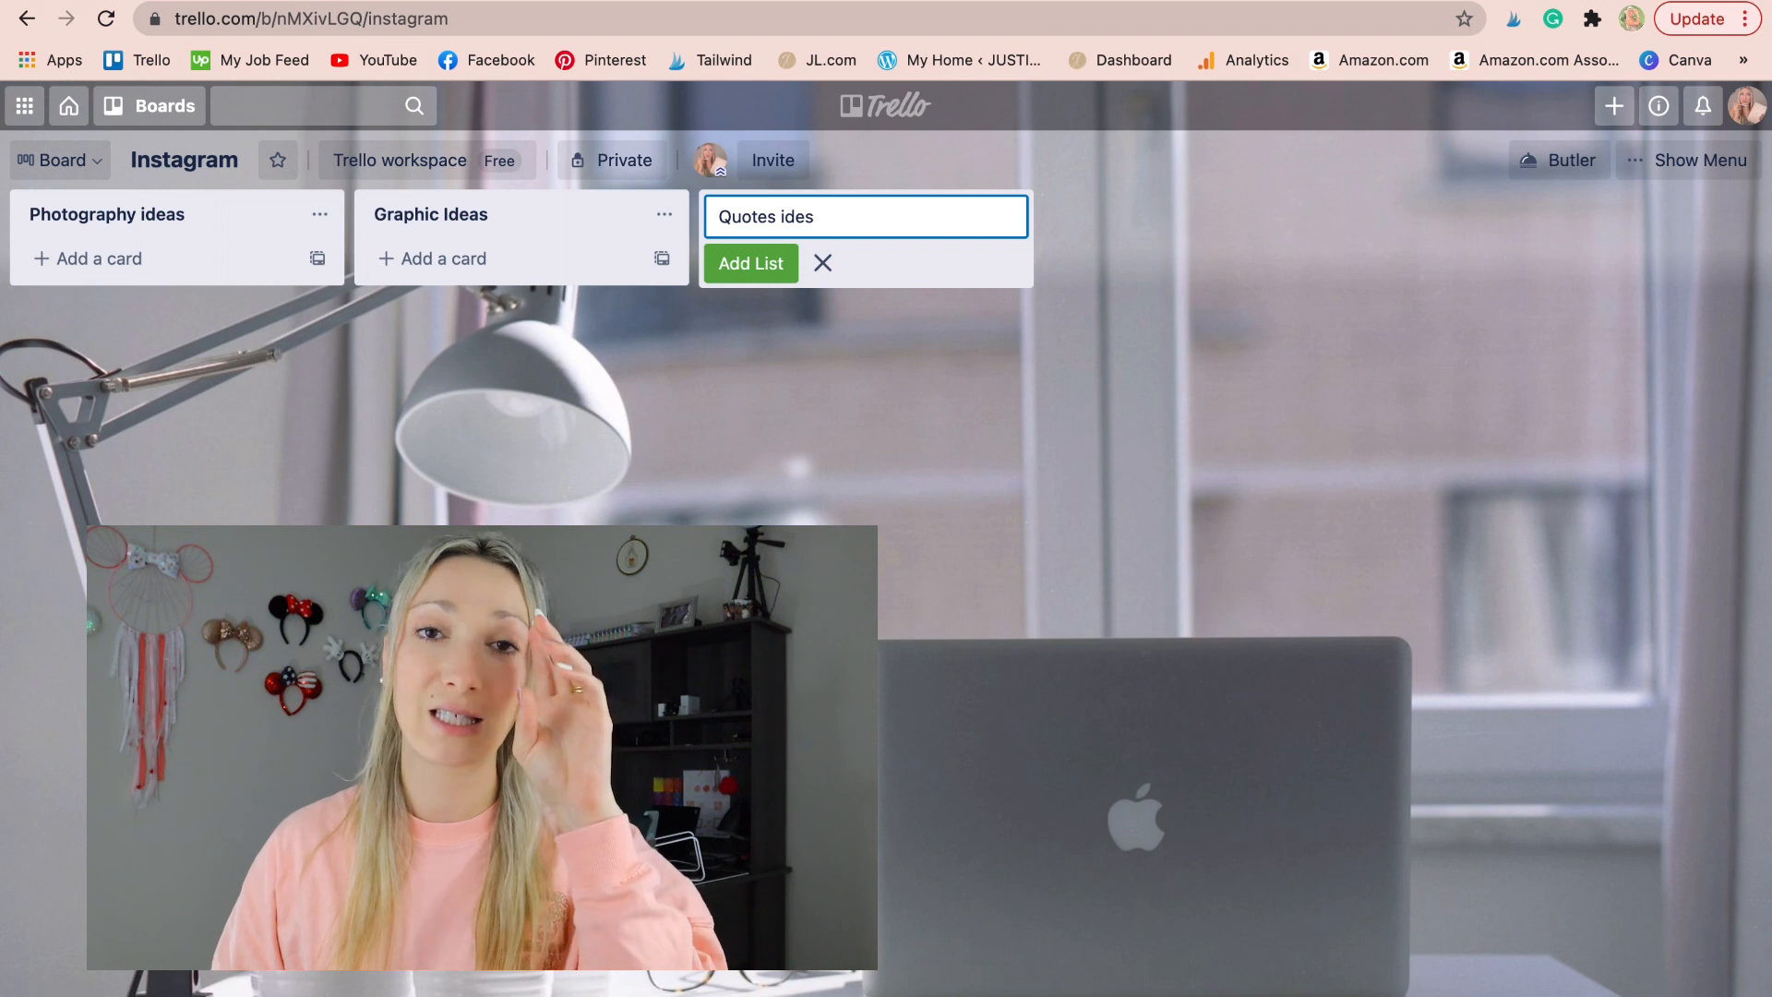
pyautogui.press('BackSpace')
pyautogui.press('BackSpace')
pyautogui.write('as')
pyautogui.press('Return')
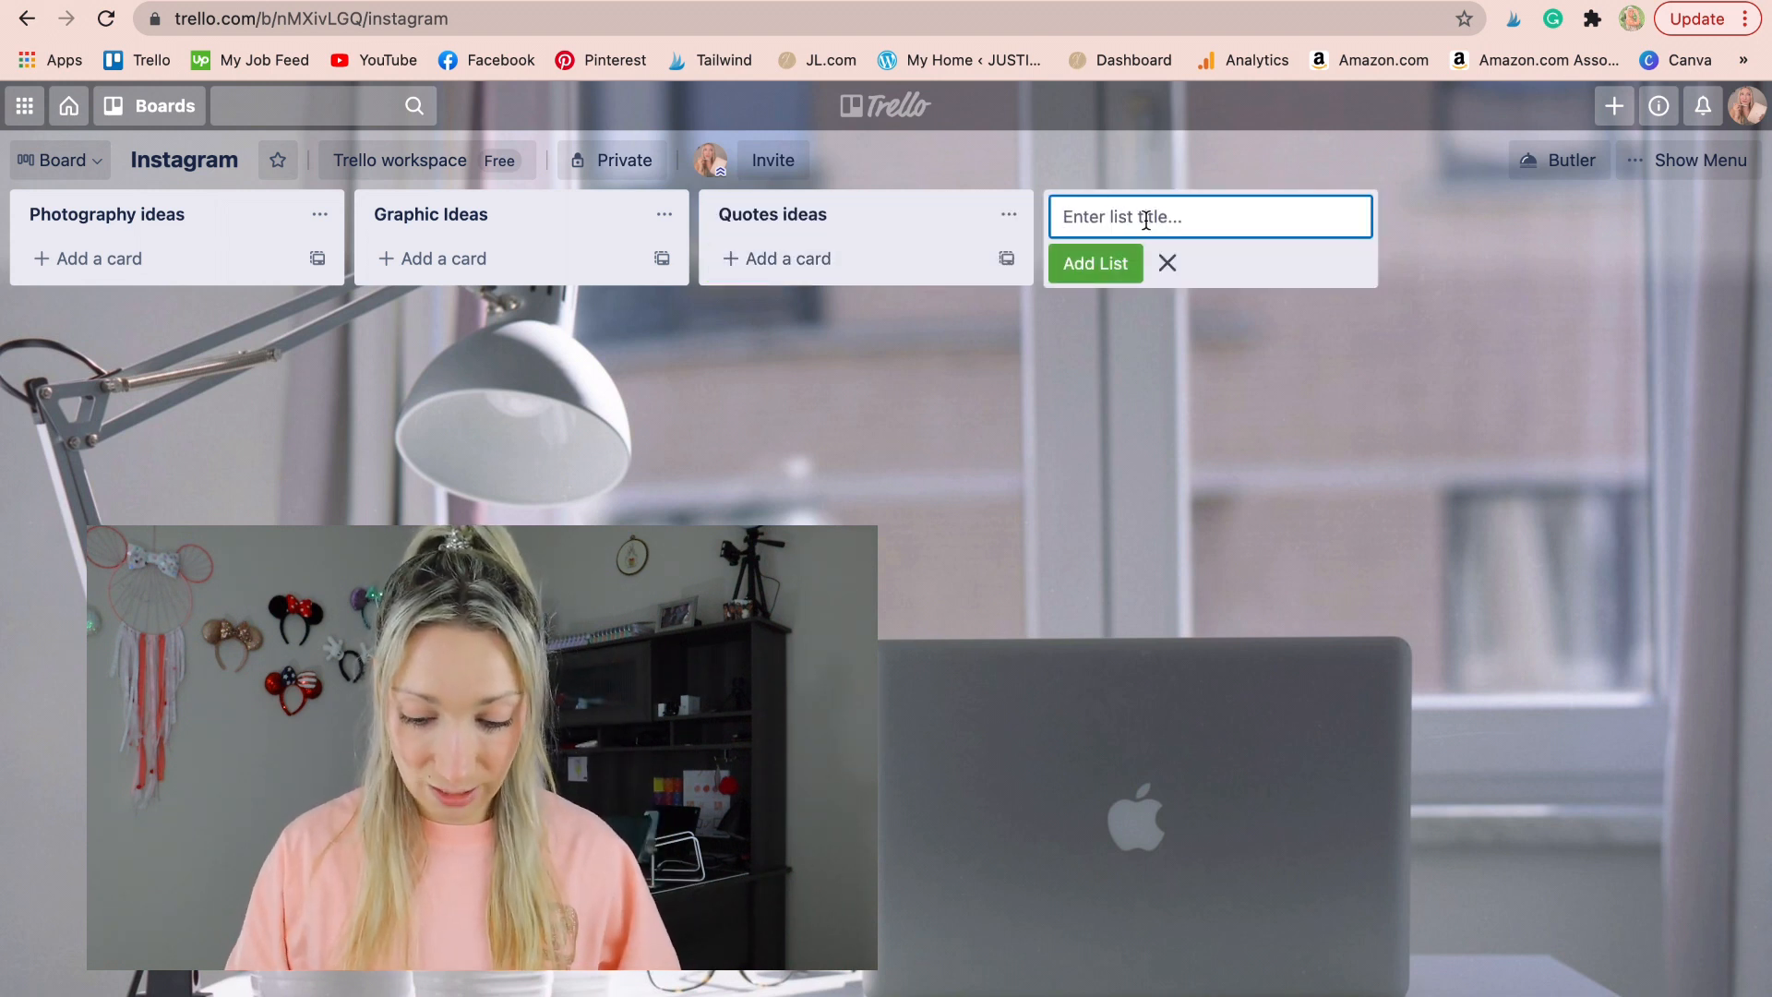
# Add the lists "Reels ideas" and "Caption ideas" to the Instagram board
pyautogui.write('R')
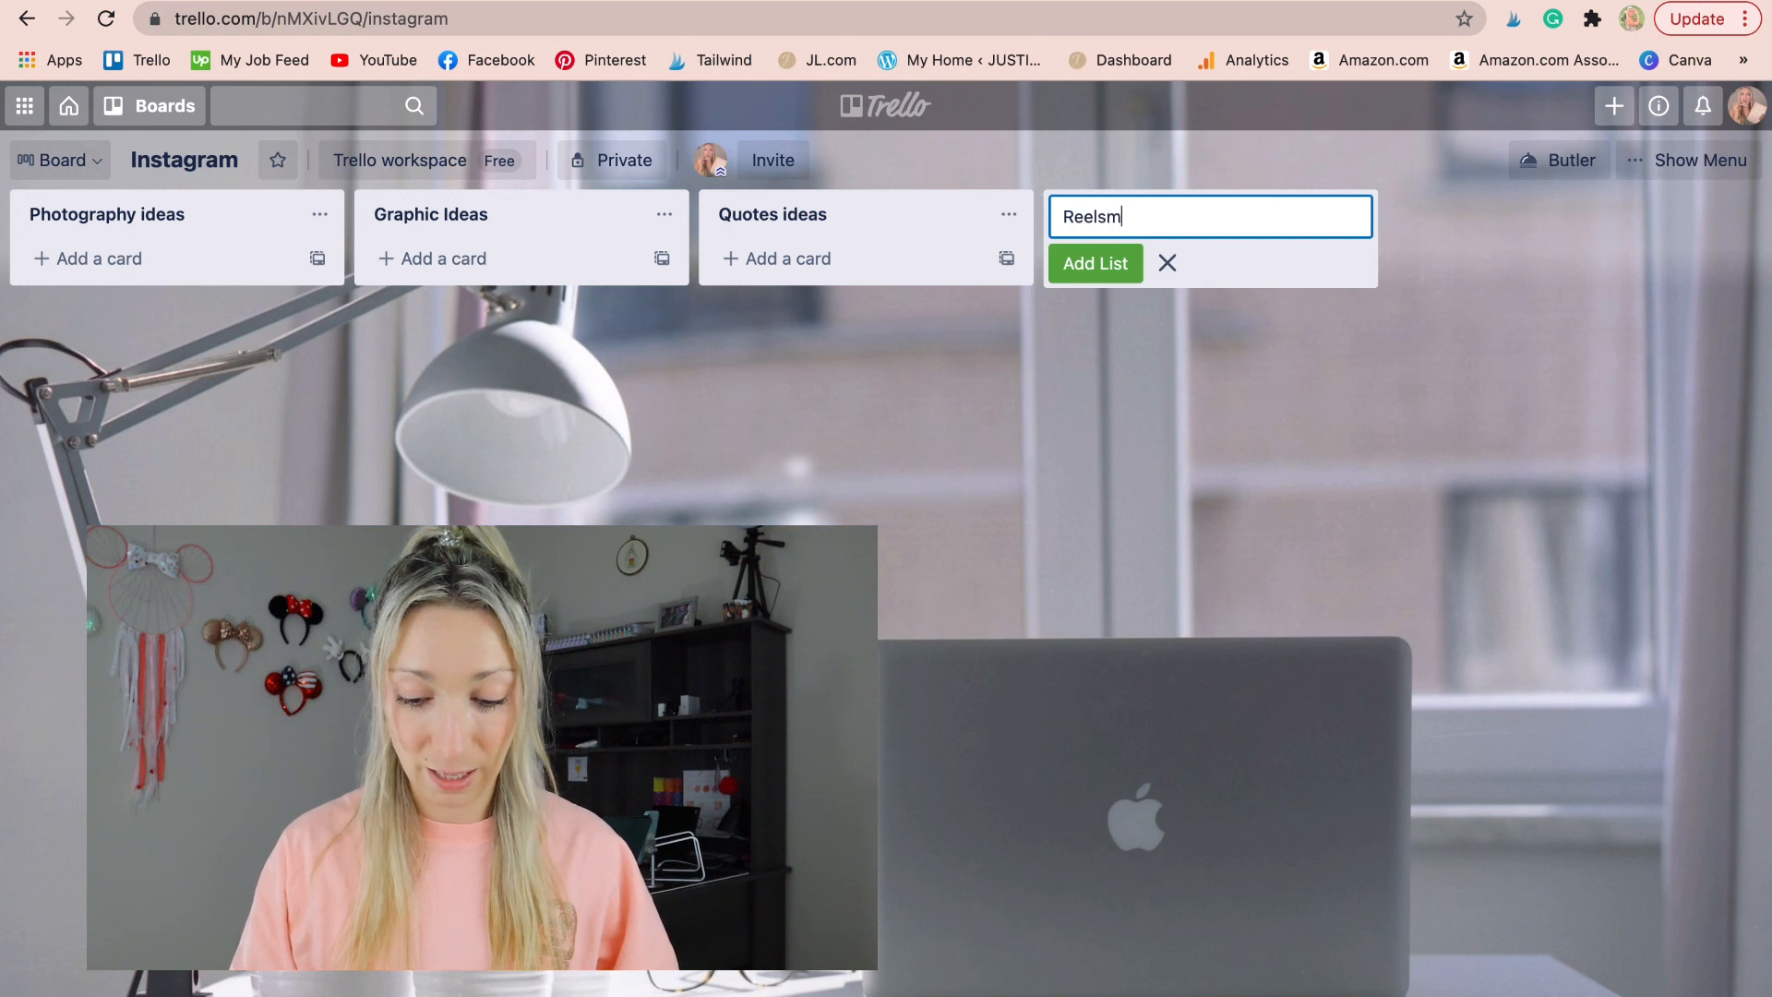
pyautogui.write('eels ideas')
pyautogui.press('Return')
pyautogui.write('Caption ideas')
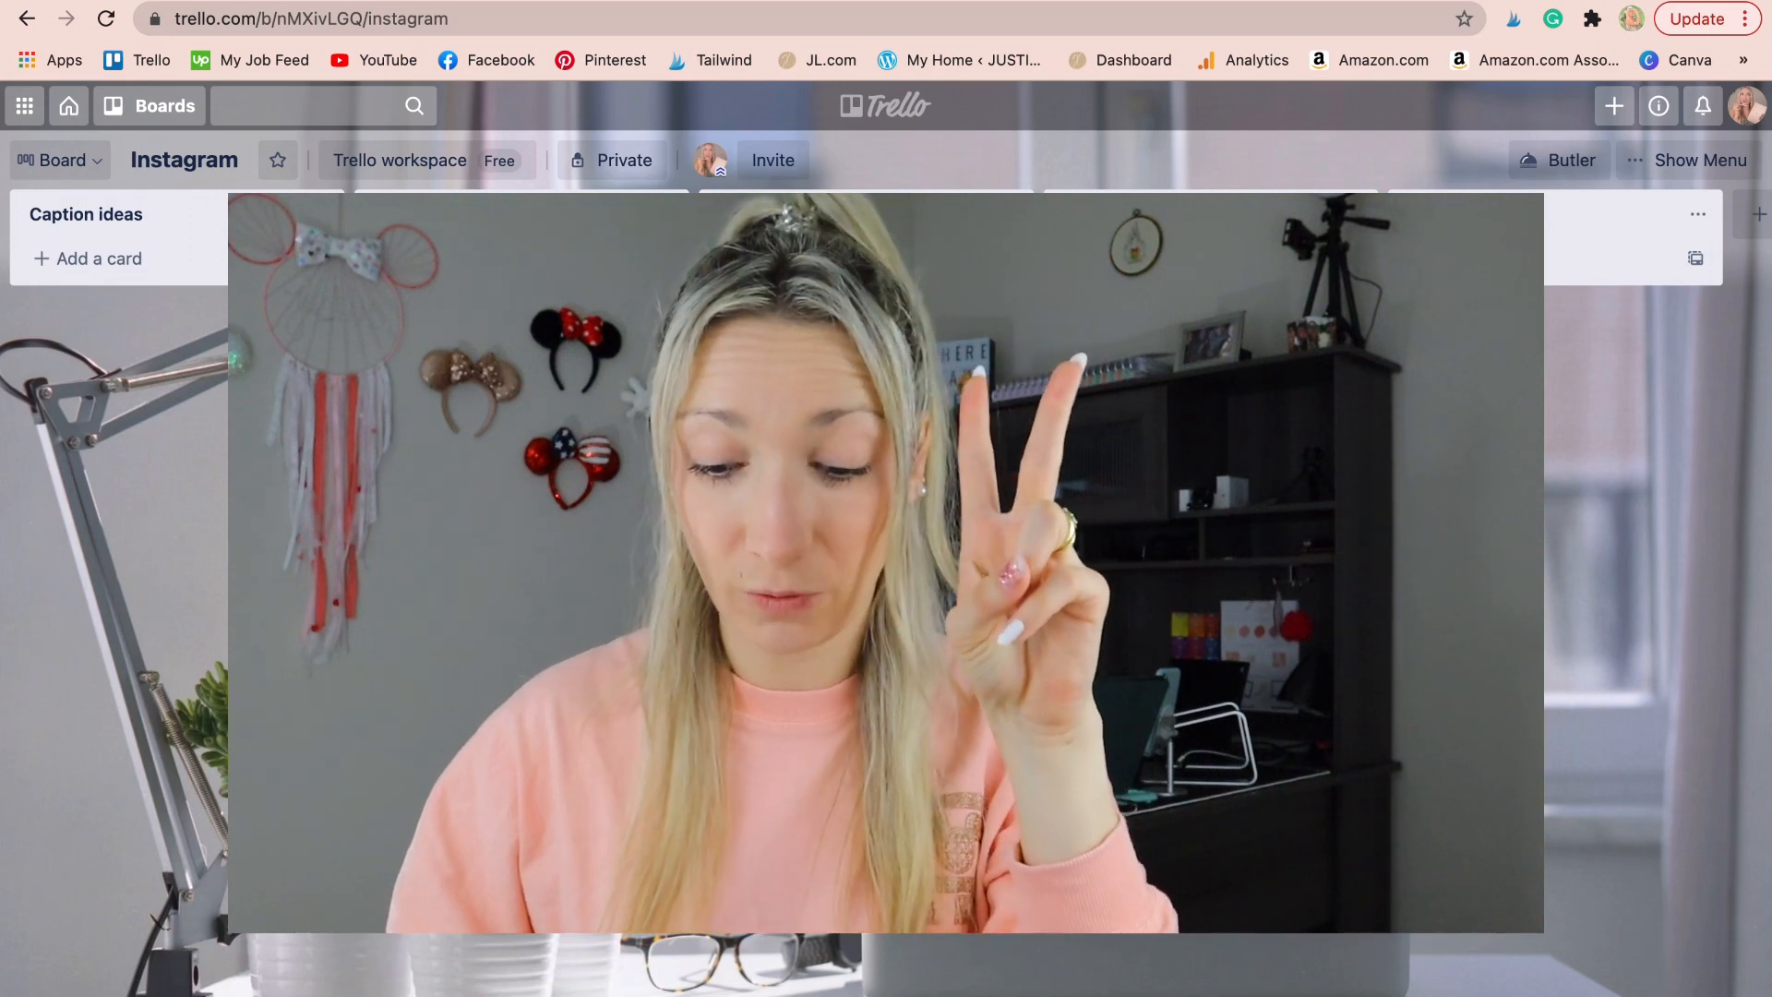
# Add two lists at the end of the board, each titled "Scheduled" followed by one of the two Instagram account handles
pyautogui.hscroll(3, 1486, 214)
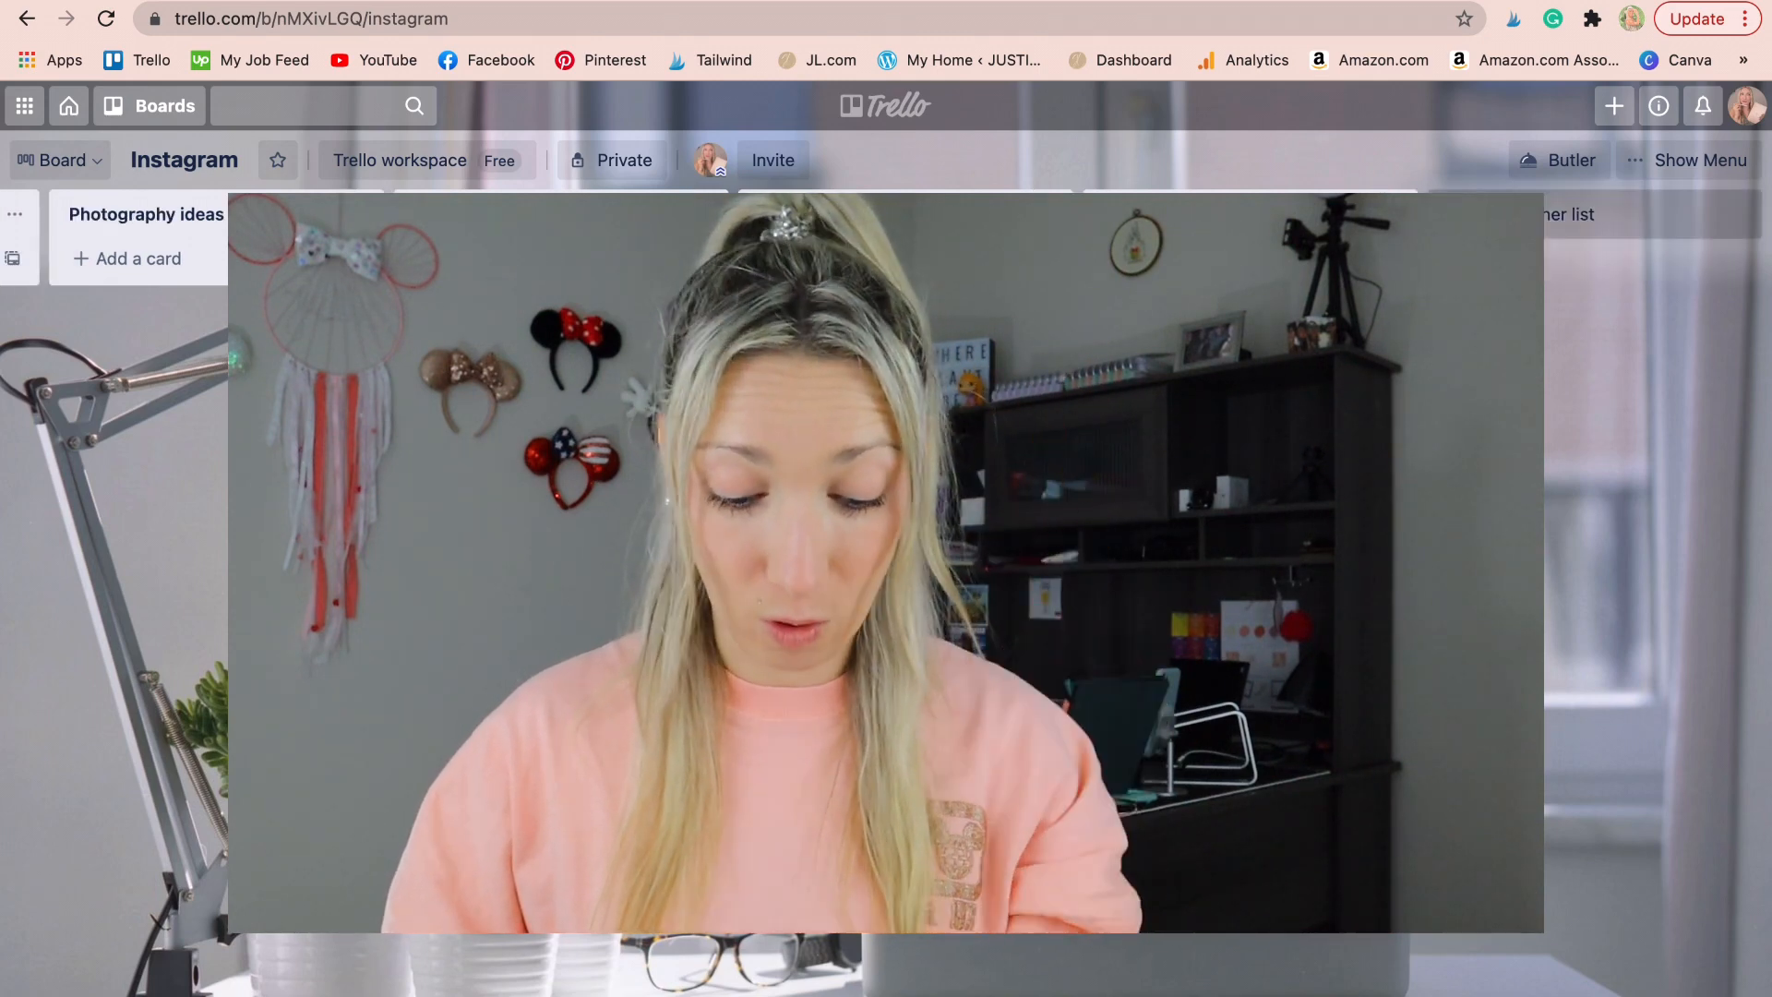
pyautogui.click(1495, 214)
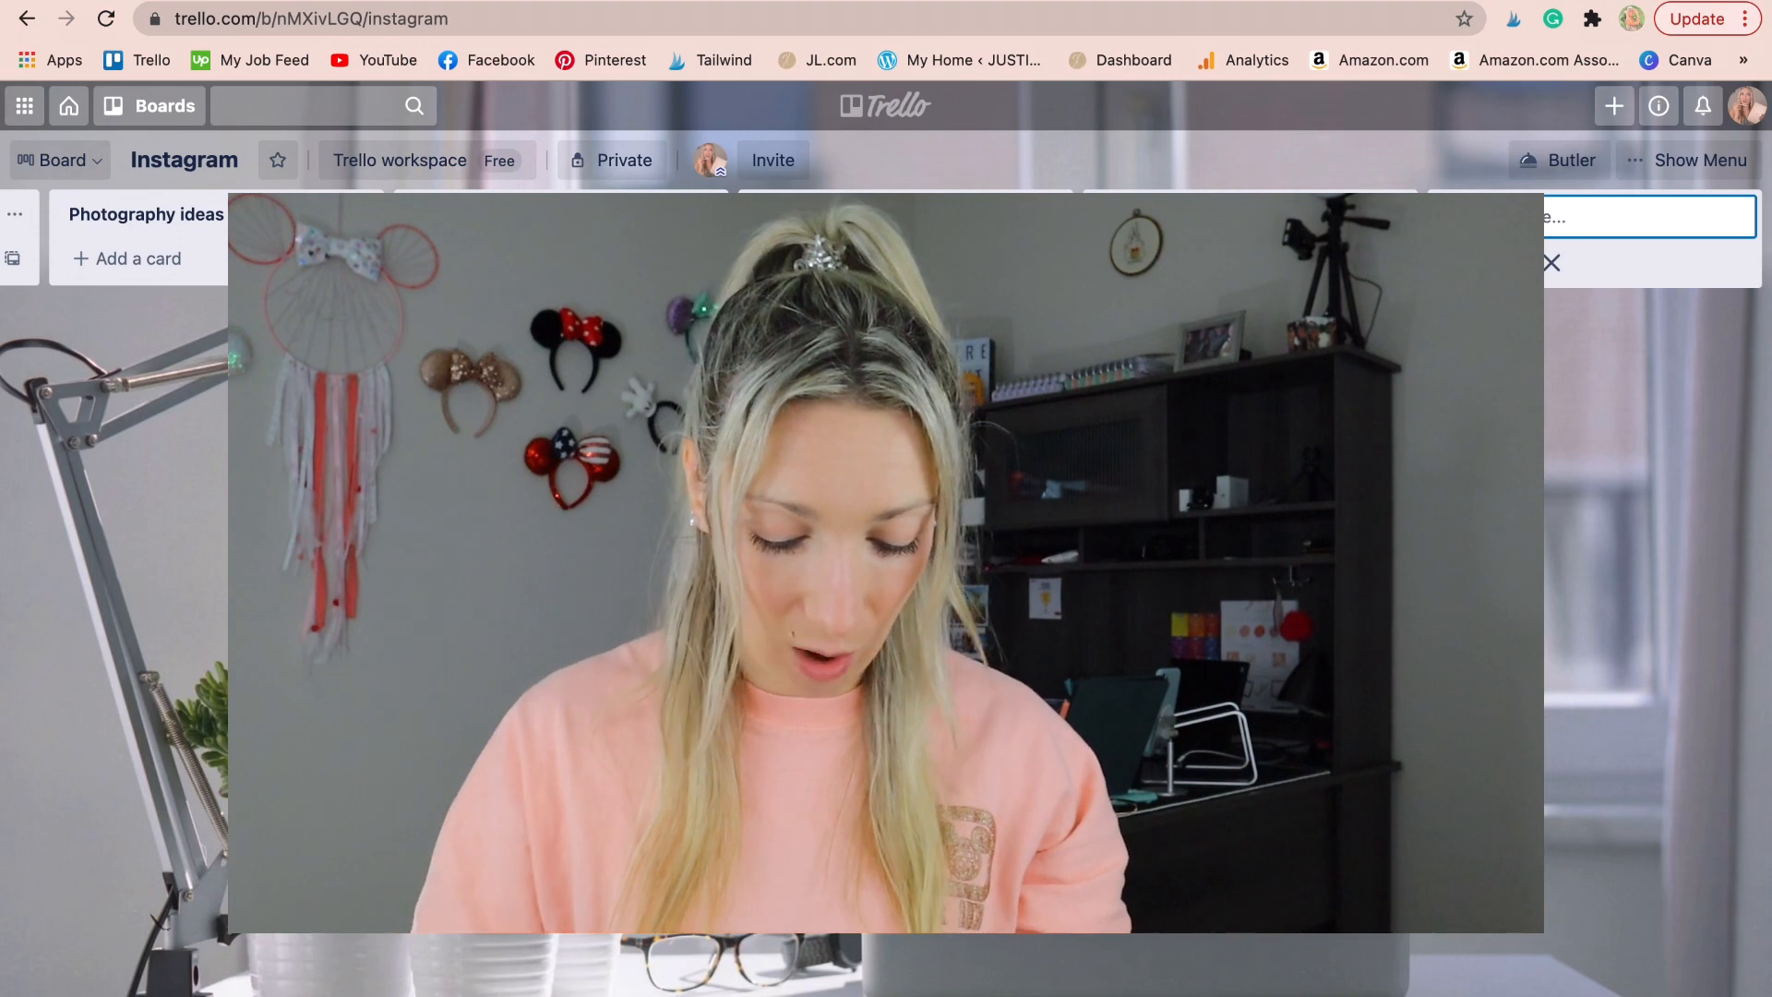
pyautogui.write('Scheduled @')
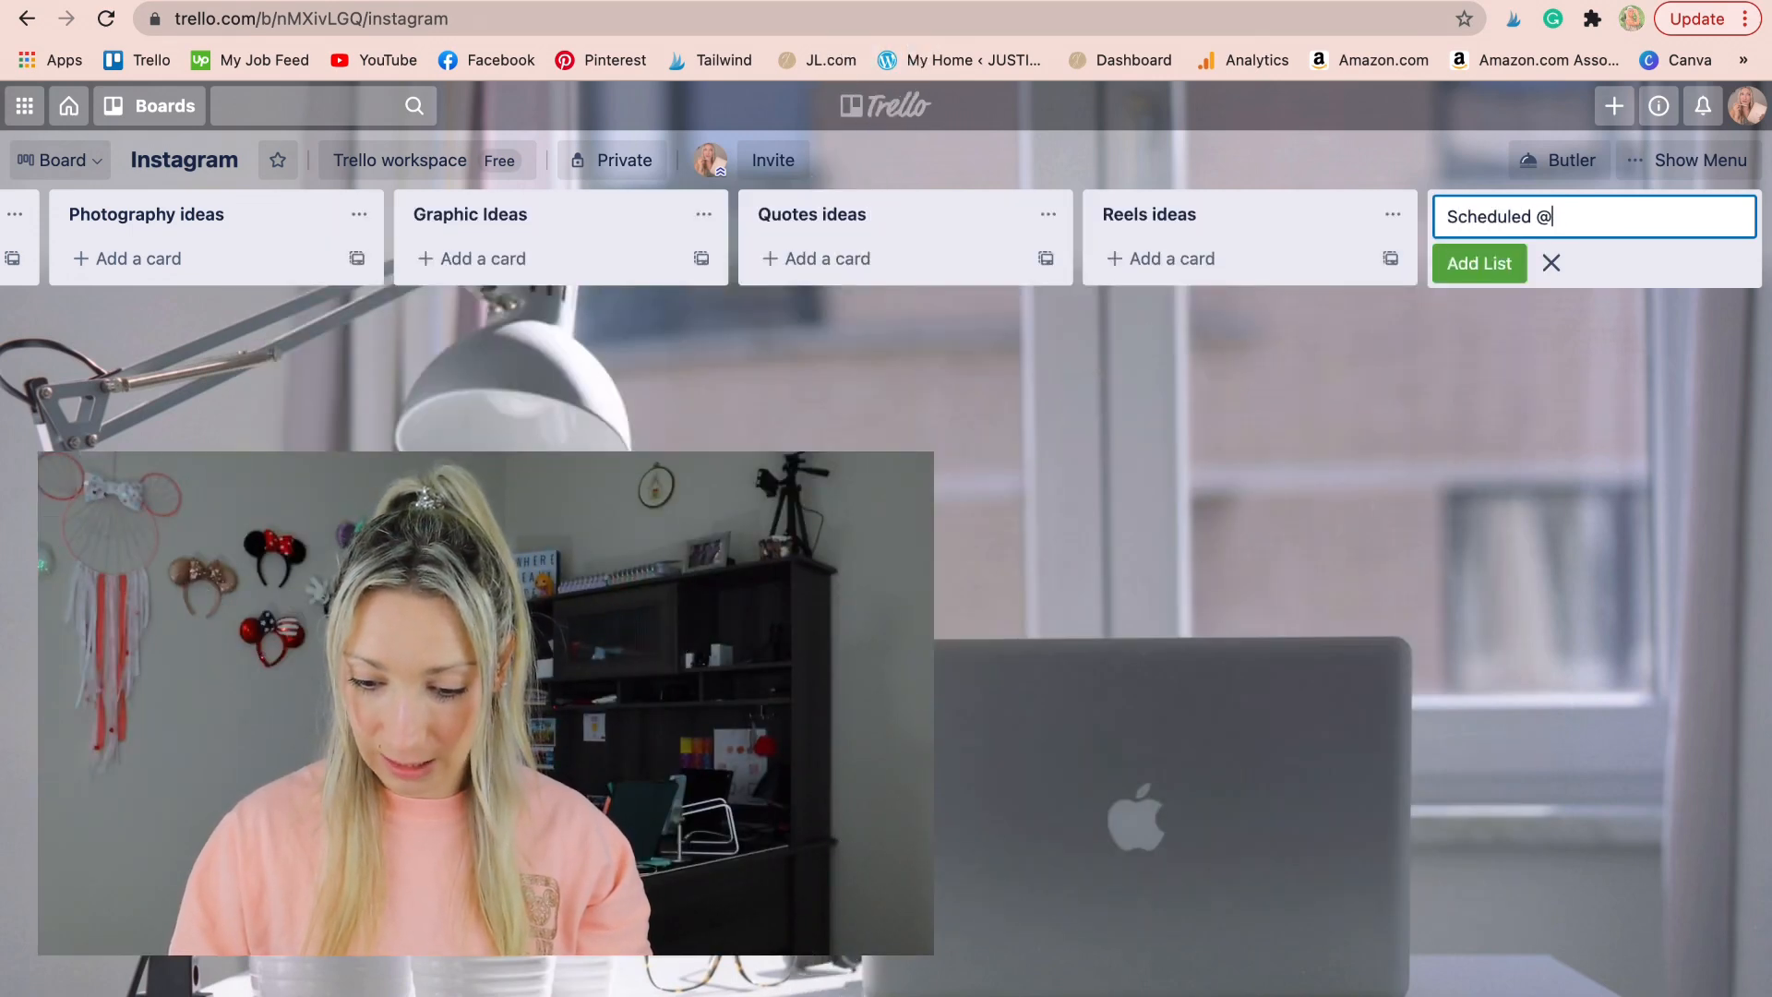
pyautogui.write('justiinelamer')
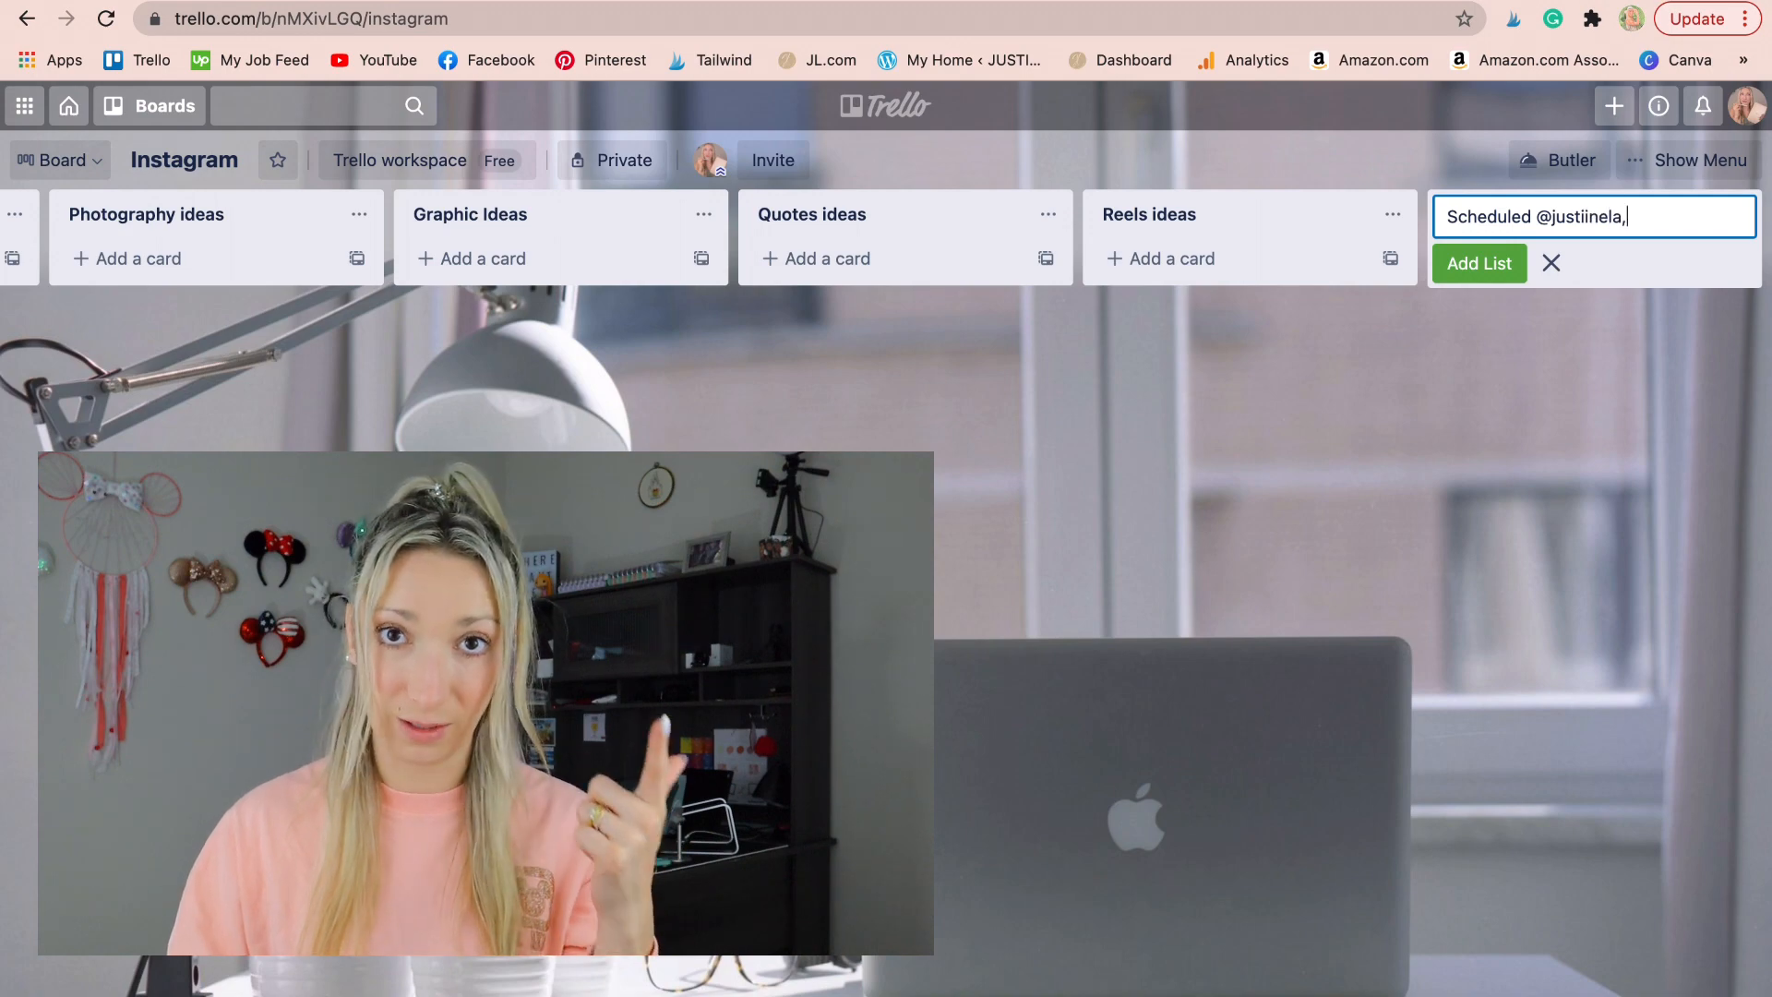
pyautogui.press('Return')
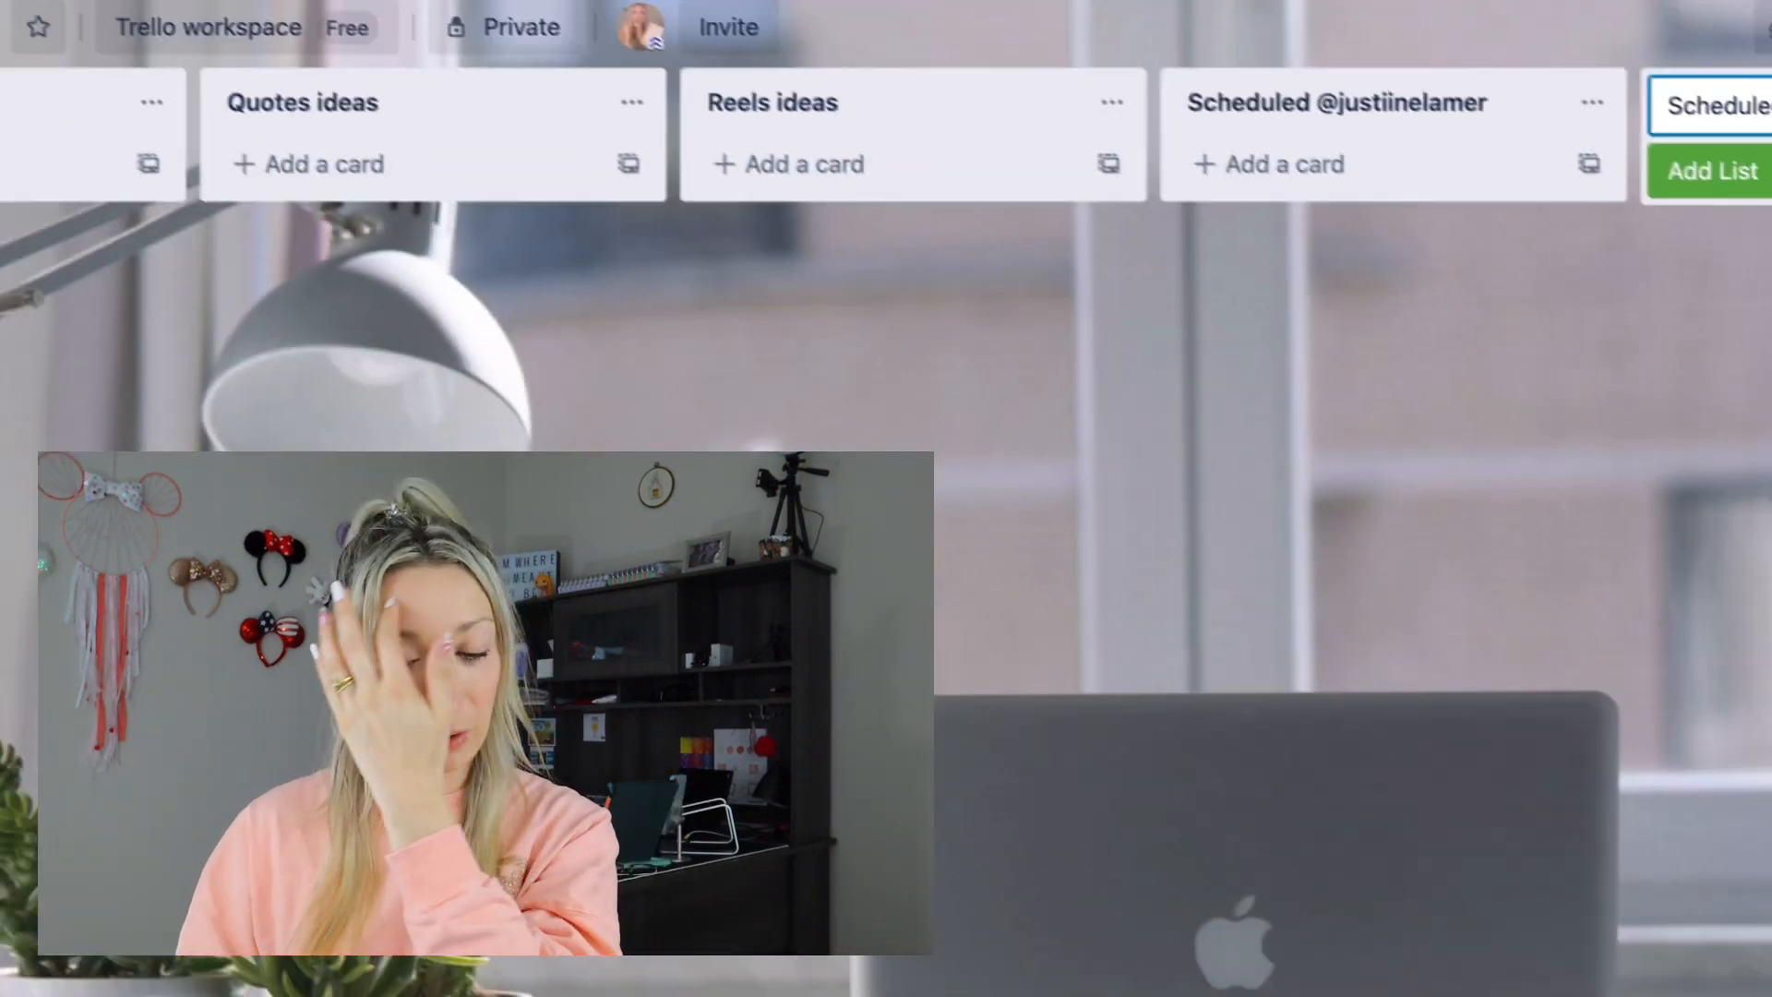
pyautogui.write('Scheduled @createwithjustinelamer')
pyautogui.press('Return')
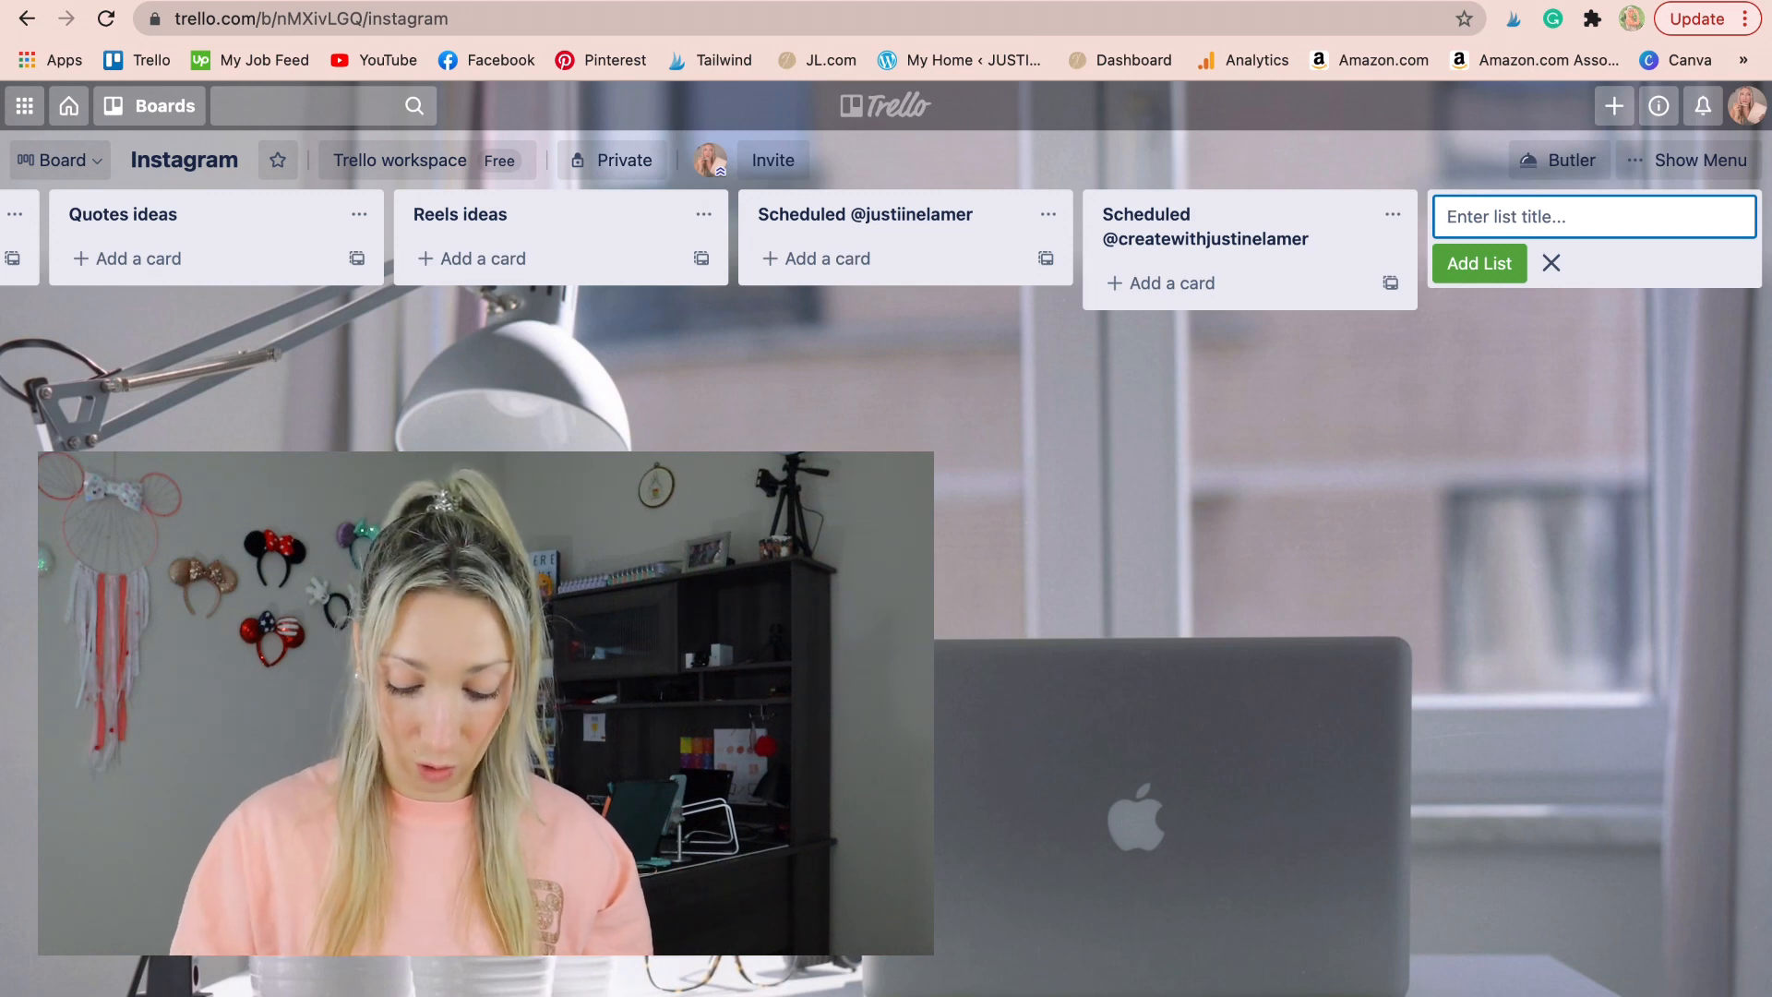
# Add a "Posted" list after the two Scheduled lists
pyautogui.write('Pos')
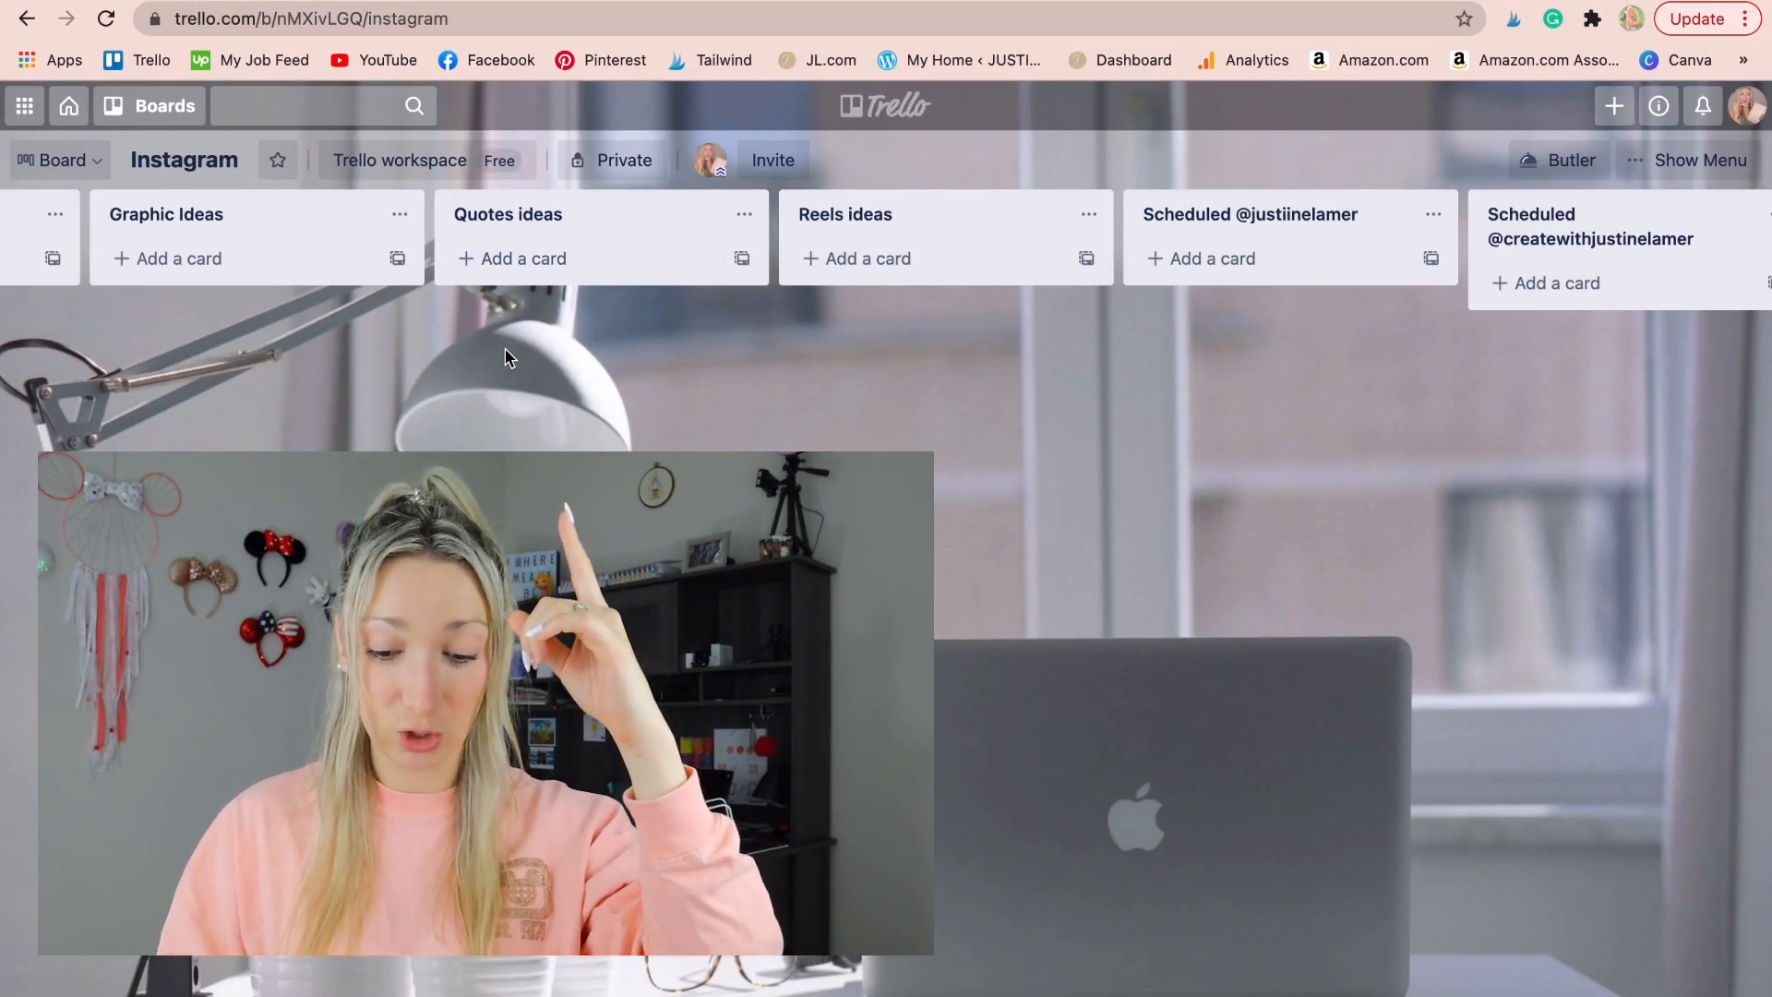
pyautogui.hscroll(3, 1159, 259)
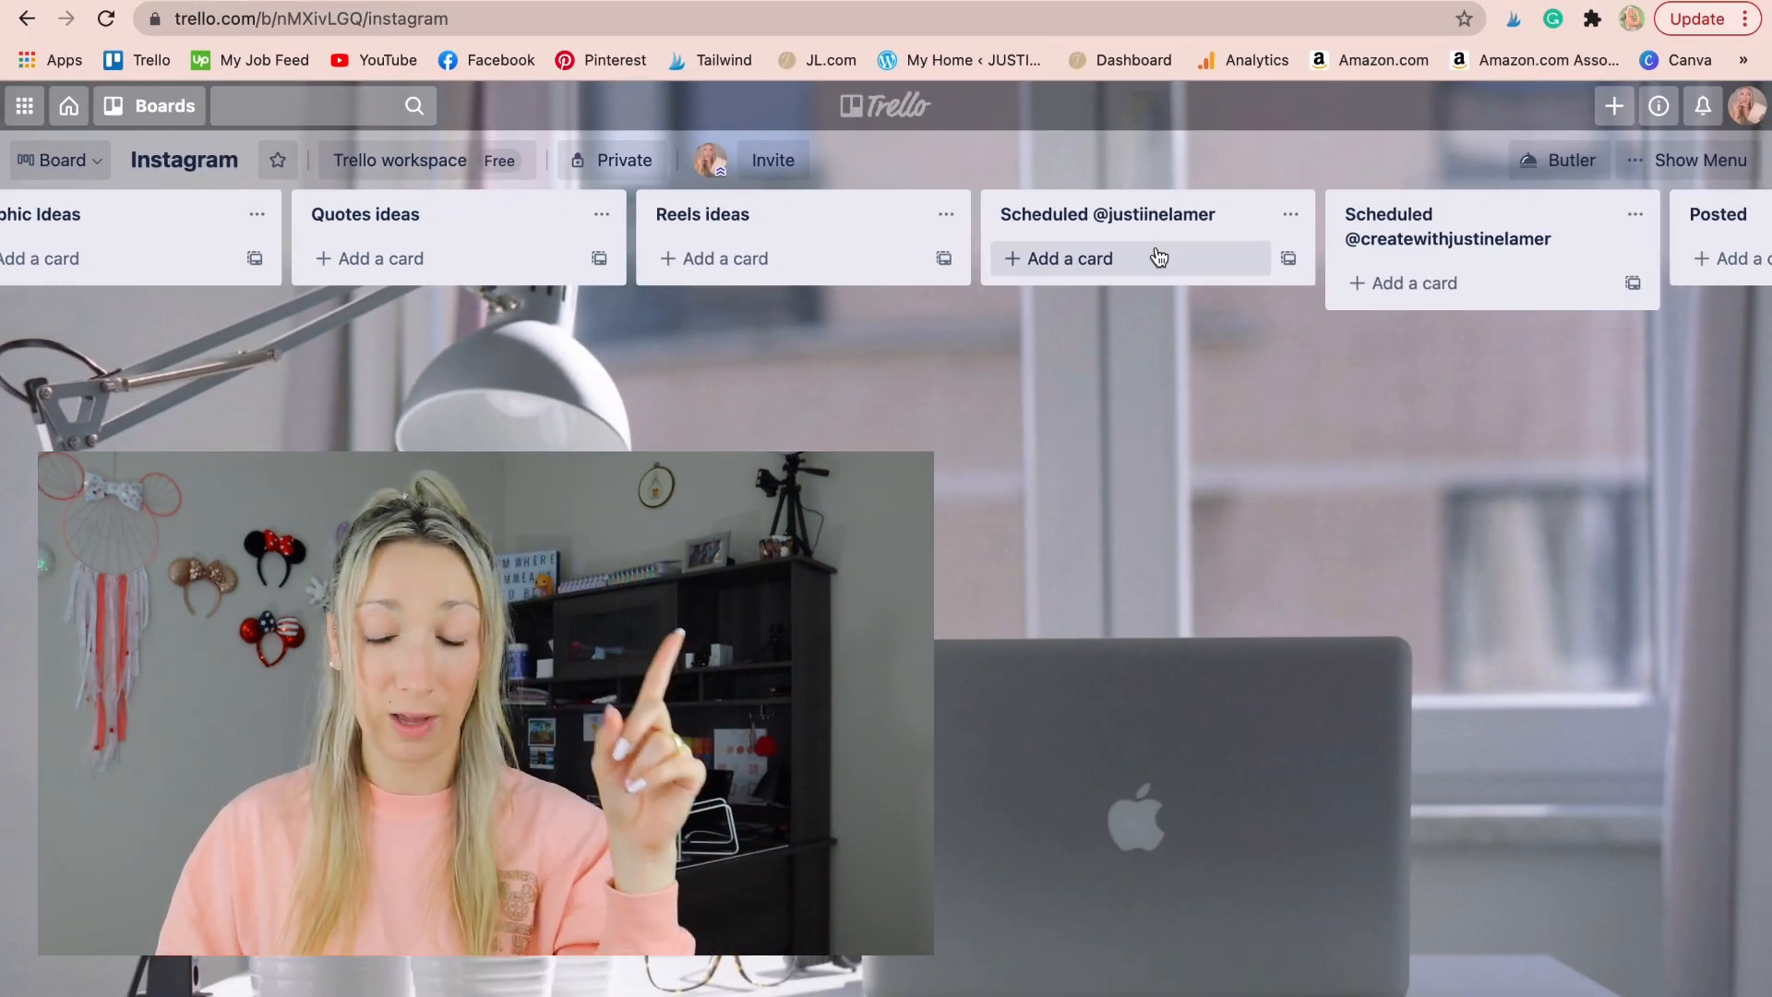
pyautogui.hscroll(5, 1159, 259)
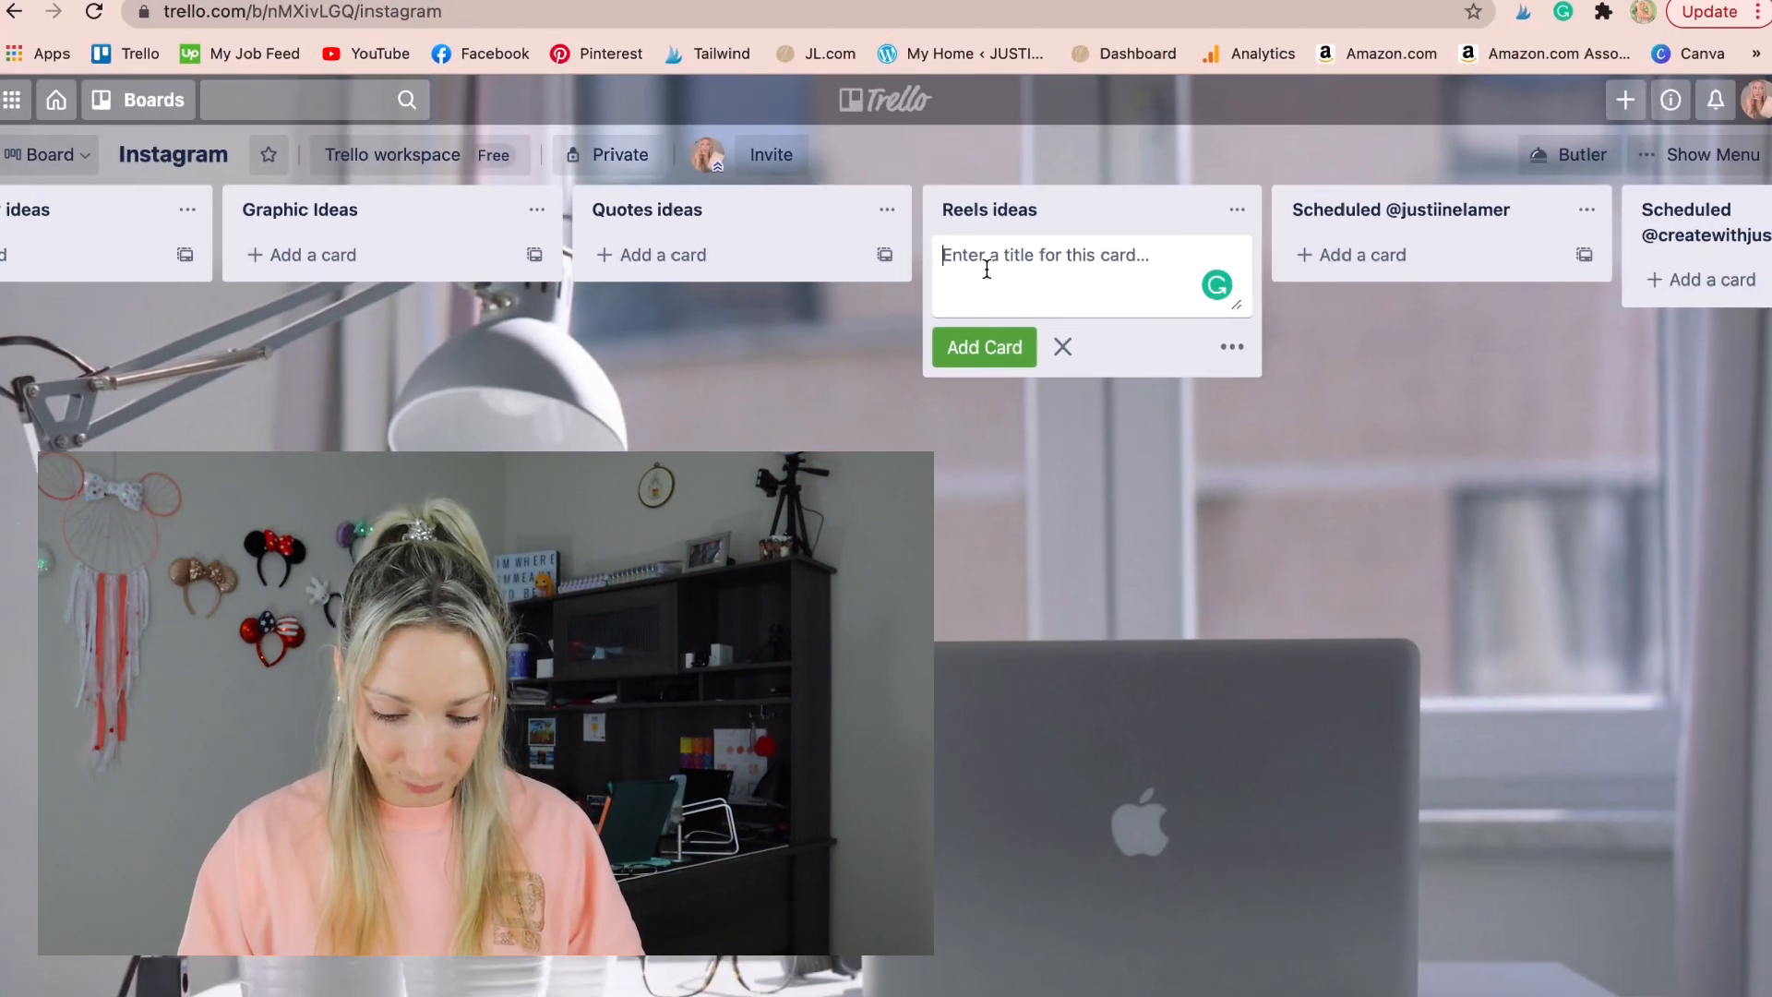
# Add the cards "How I edit my videos on Vllo", "Draw with me", "Make a quote" and "edit with me" to the Reels ideas list
pyautogui.write('How I edit my videos on Vllo')
pyautogui.press('Return')
pyautogui.write('Draw with me')
pyautogui.press('Return')
pyautogui.write('Make an  quote')
pyautogui.press('Return')
pyautogui.write('edit with me')
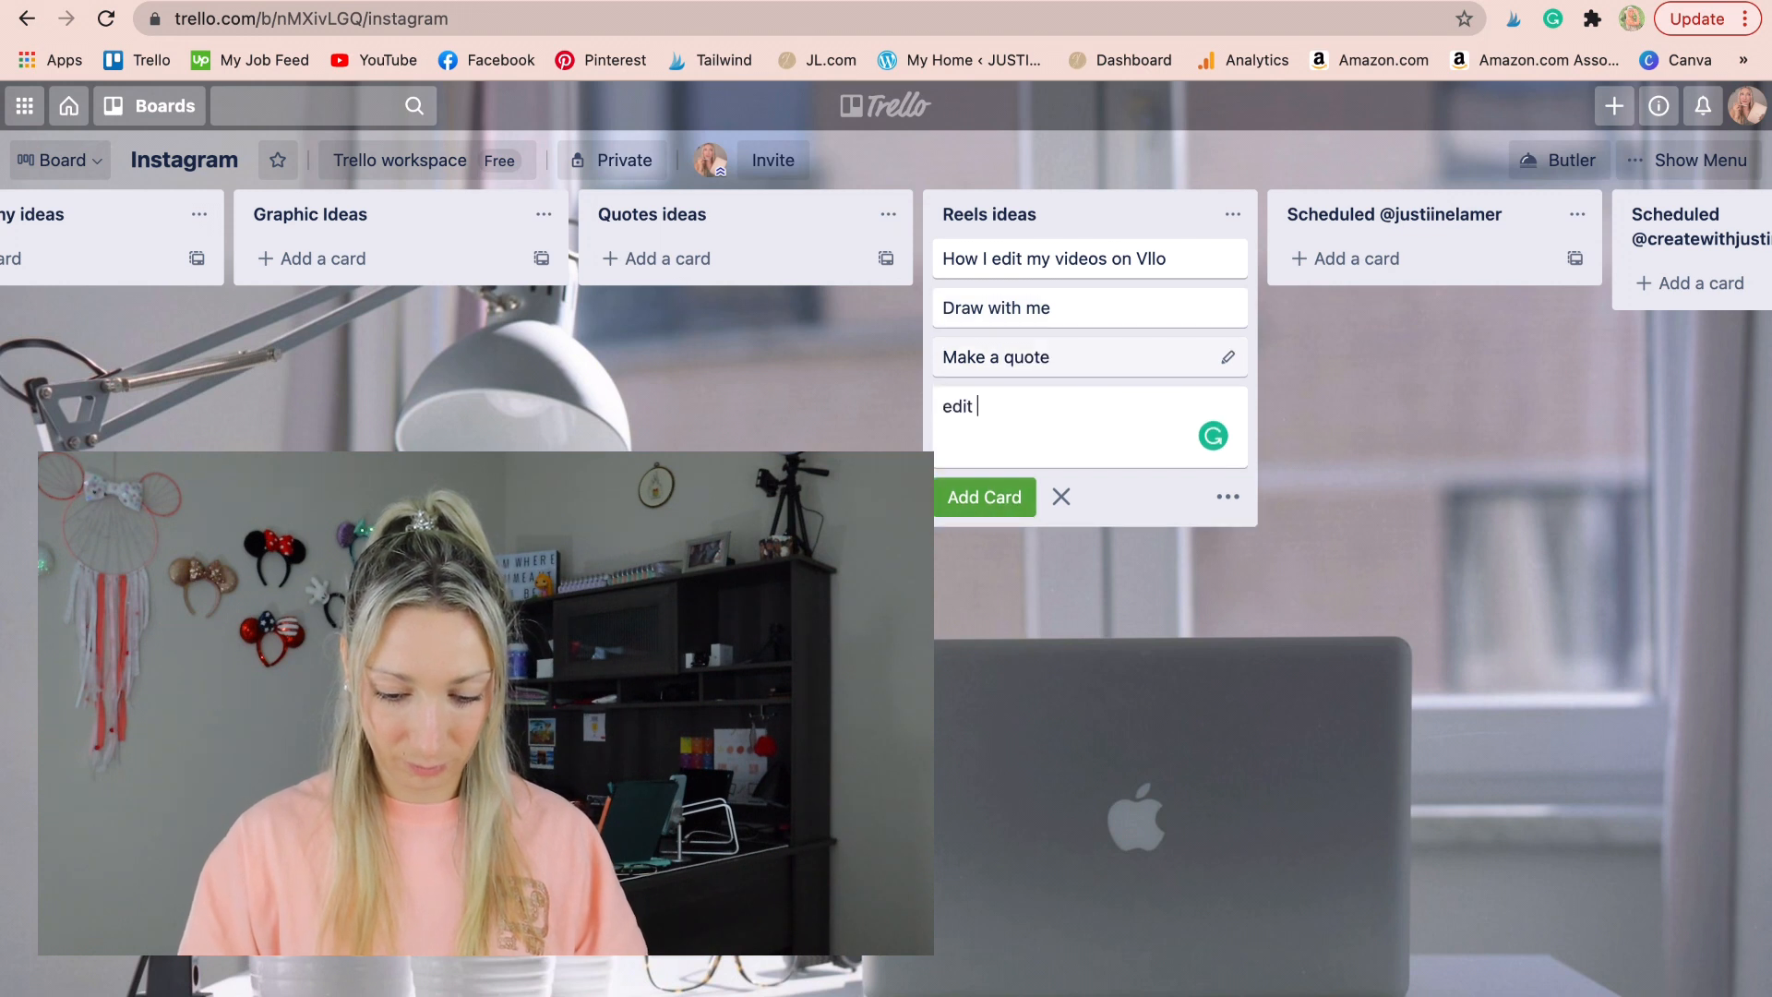
pyautogui.press('Return')
# Add the cards Over tutorial "mask" and Digital portrait "how to make quick illustrations" to the Reels ideas list
pyautogui.write('Over tutorial "mask"')
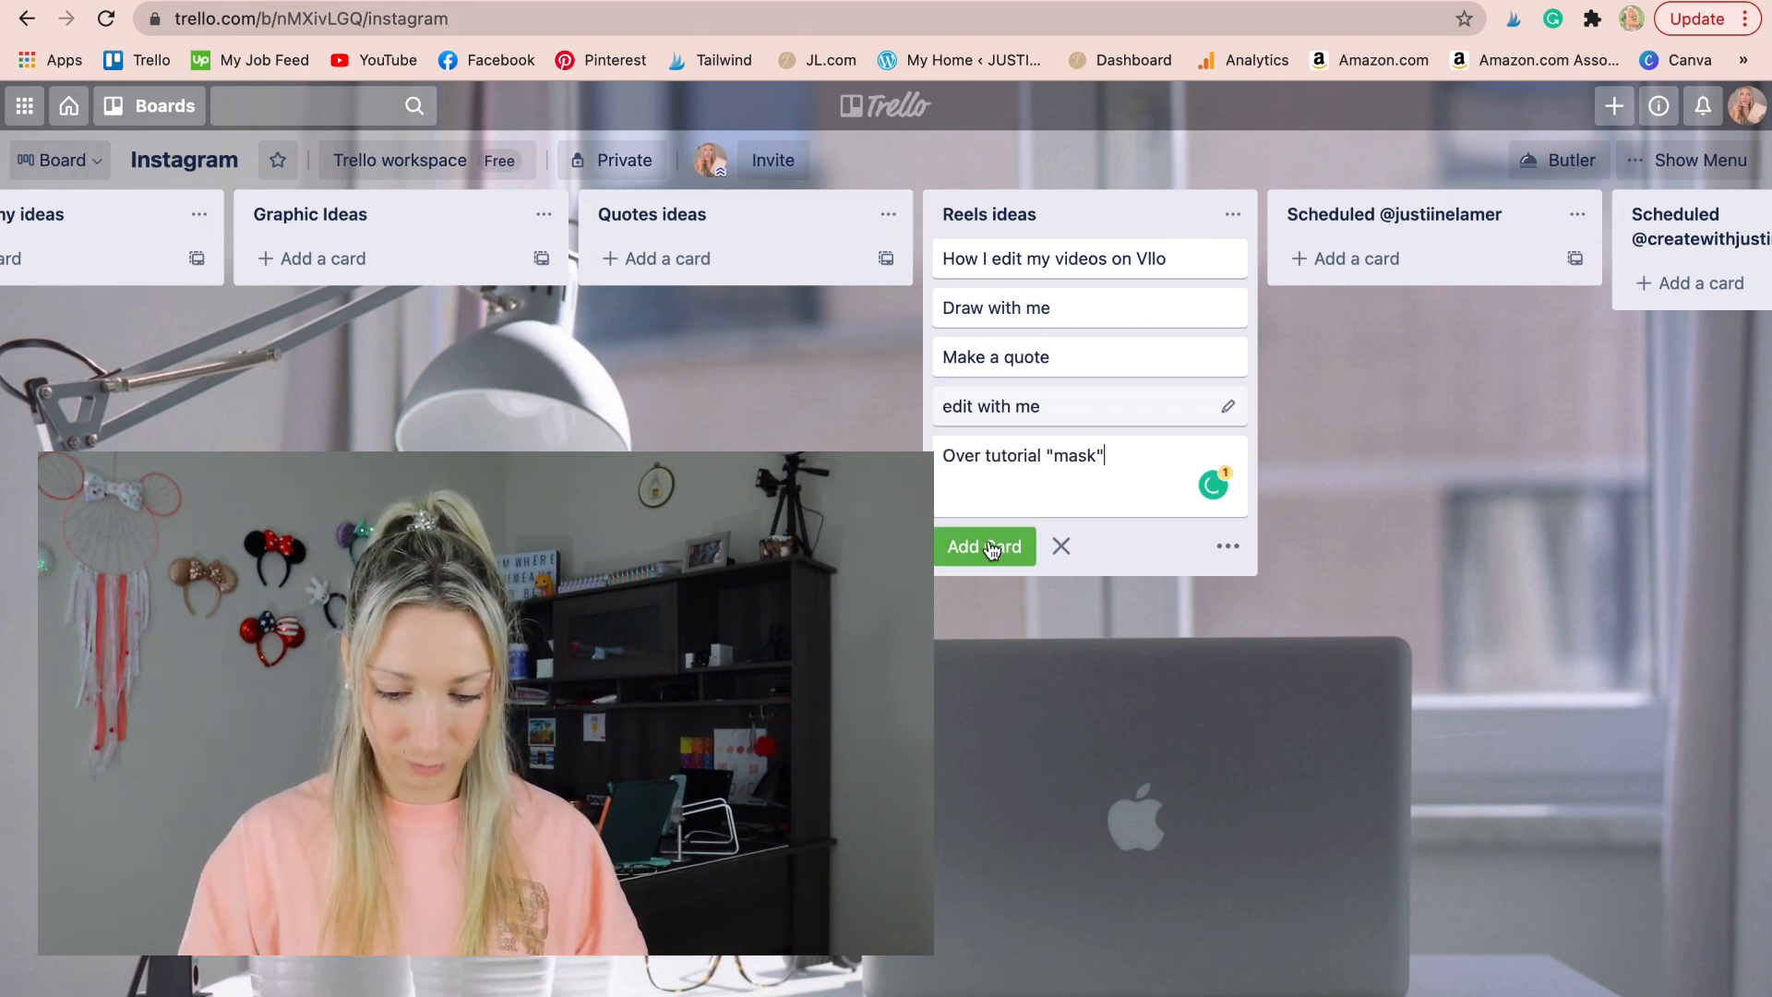
pyautogui.press('Return')
pyautogui.write('Digital portrait "how to make a quick illustrations"')
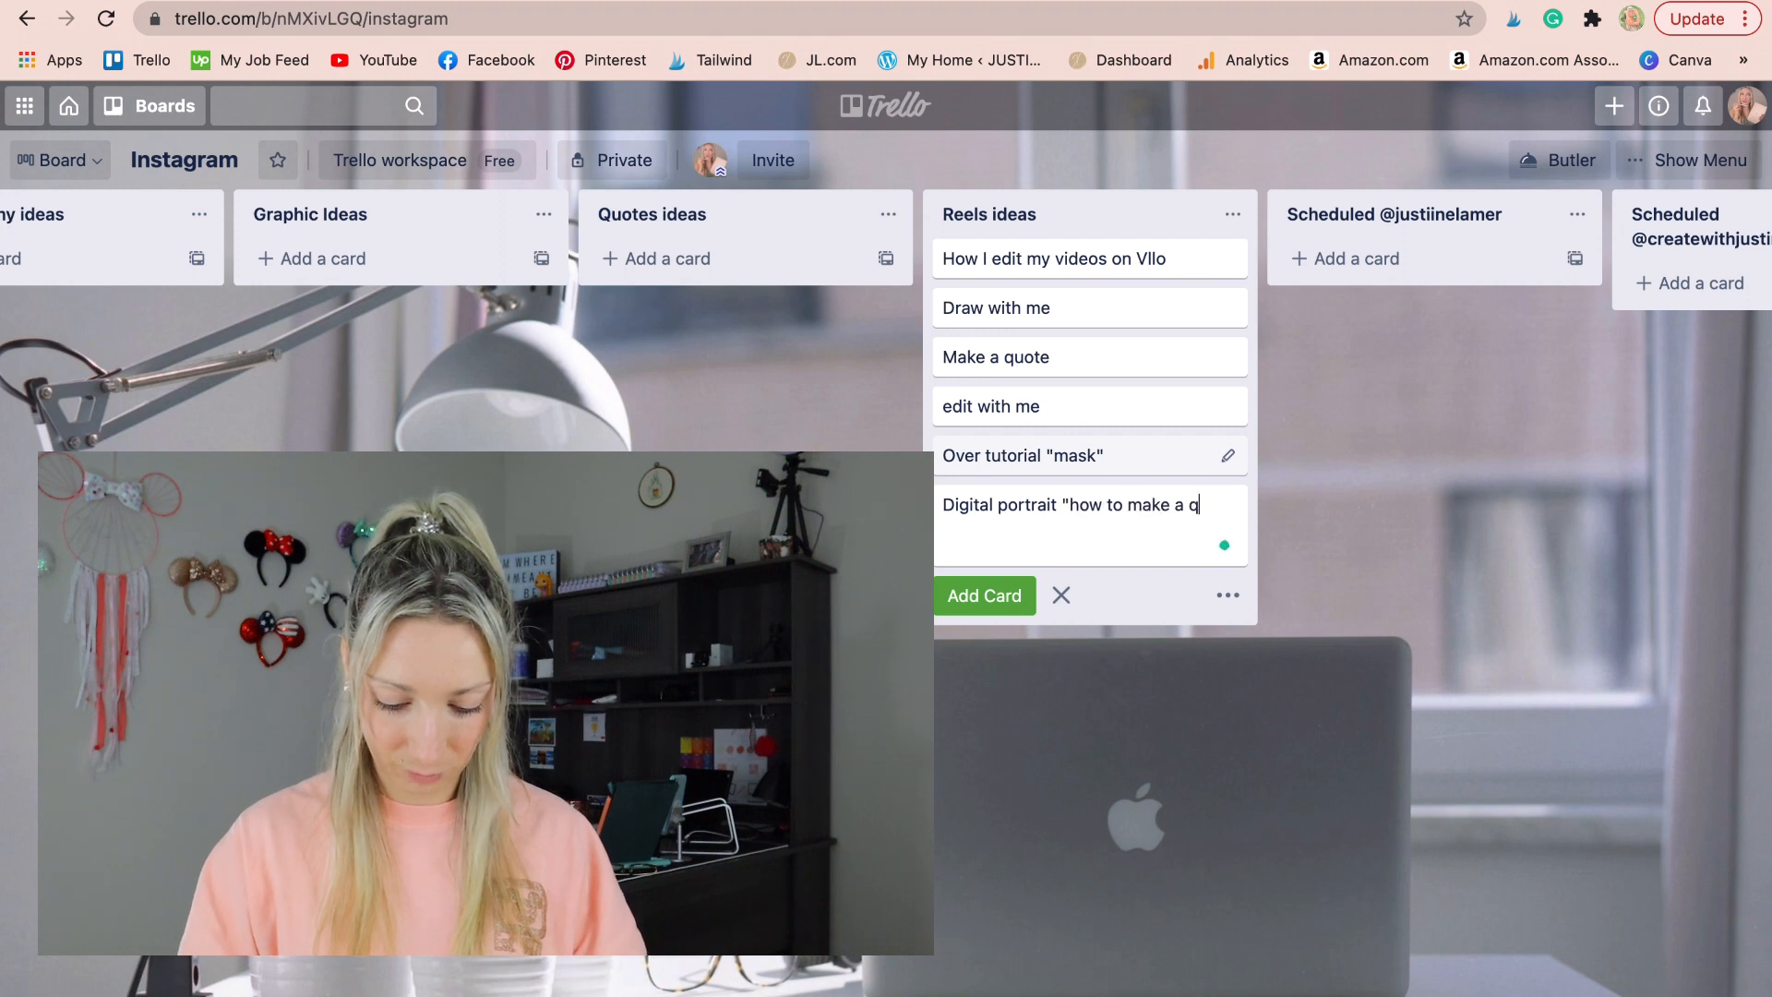
pyautogui.moveTo(989, 531)
pyautogui.click(990, 589)
pyautogui.press('Return')
# Add the cards "Doodle with me" and "Apple watch background" to the Reels ideas list
pyautogui.write('Doodle with me')
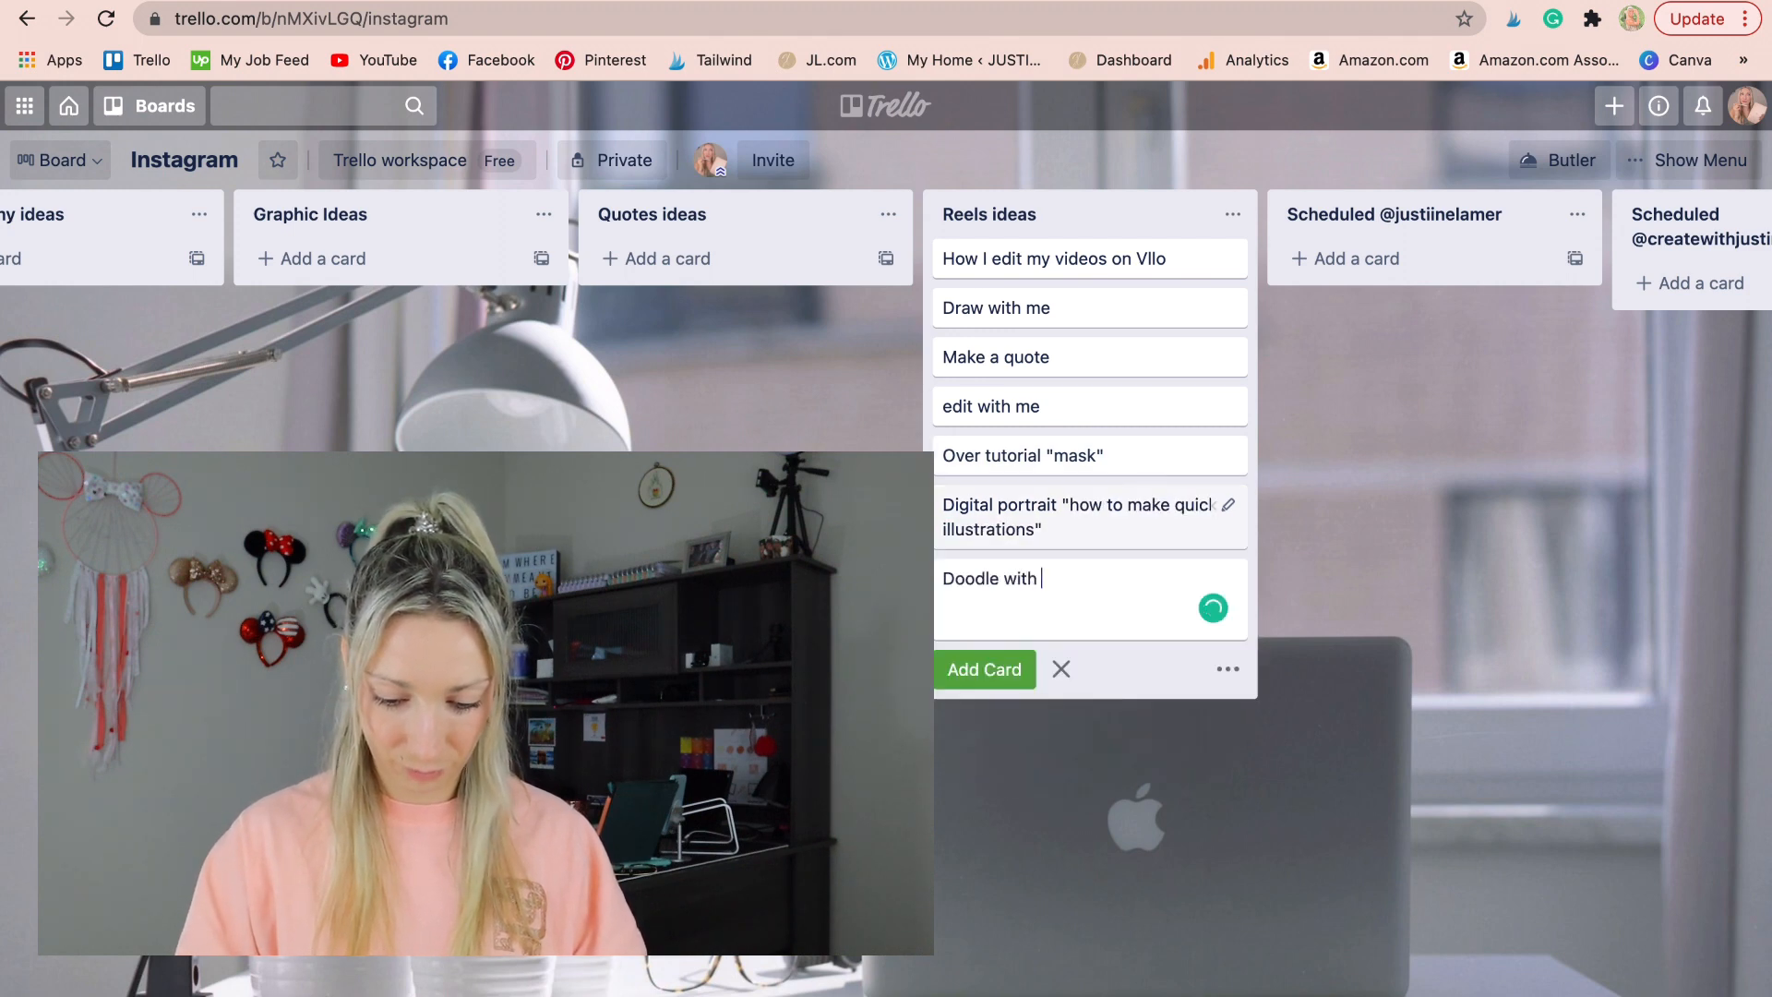
pyautogui.press('Return')
pyautogui.write('Apple watch background')
pyautogui.press('Return')
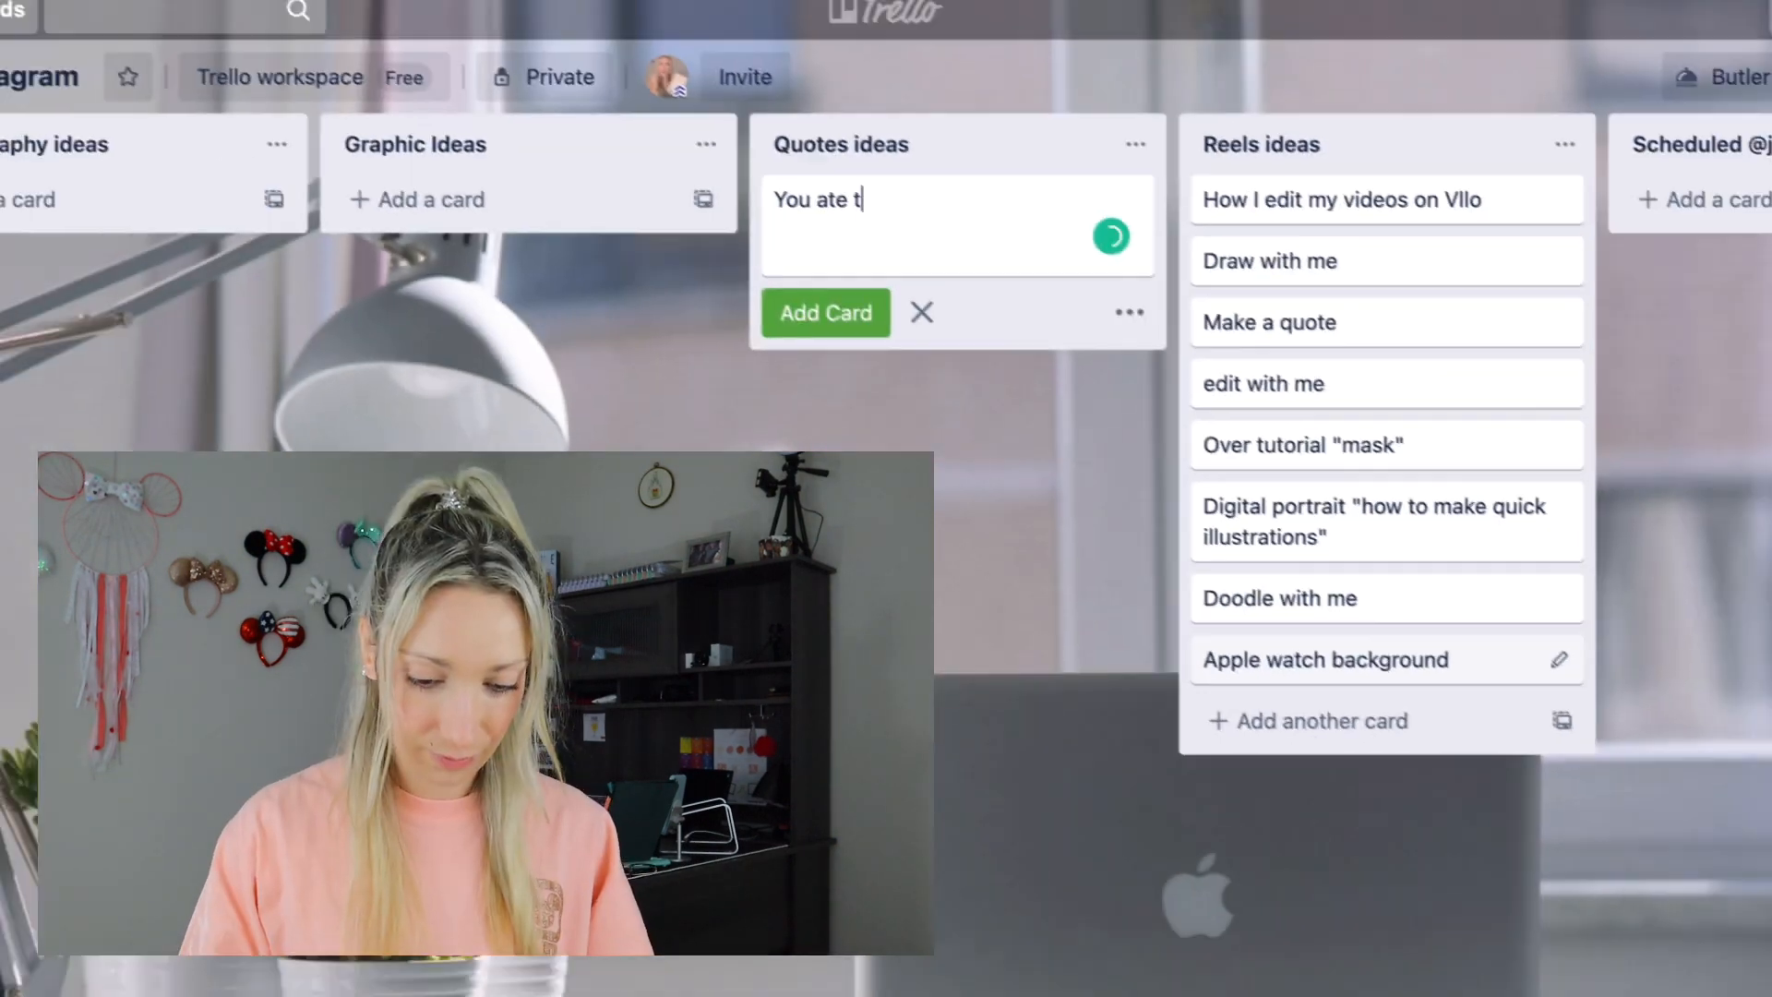
# Add the cards "You are the only one that ever will be" and "You are kind of a BIG DEAL" to the Quotes ideas list
pyautogui.write('he only one that ever will be')
pyautogui.click(858, 336)
pyautogui.write('You are kind of a BIG DEAL')
pyautogui.click(845, 411)
# Add the cards "No one is YOU" and "Coffee, please!" to the Quotes ideas list and finish adding cards there
pyautogui.write('No one is YOU')
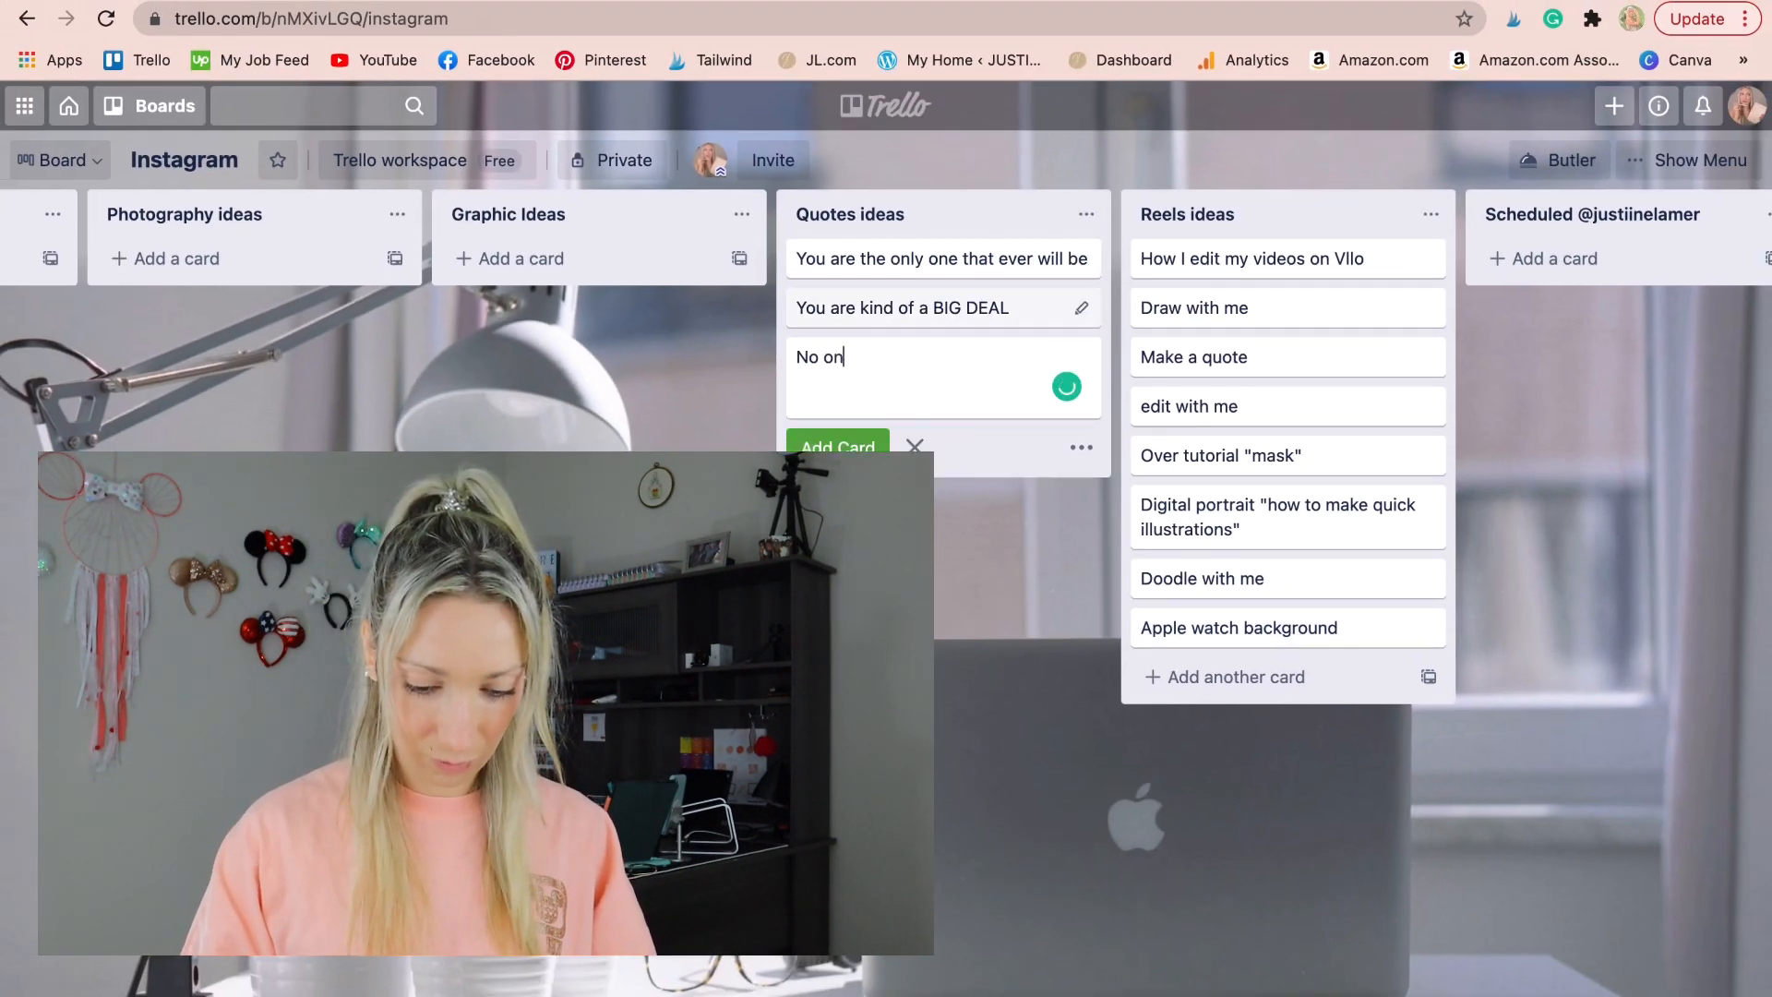
pyautogui.press('Return')
pyautogui.write('Coffee, ple')
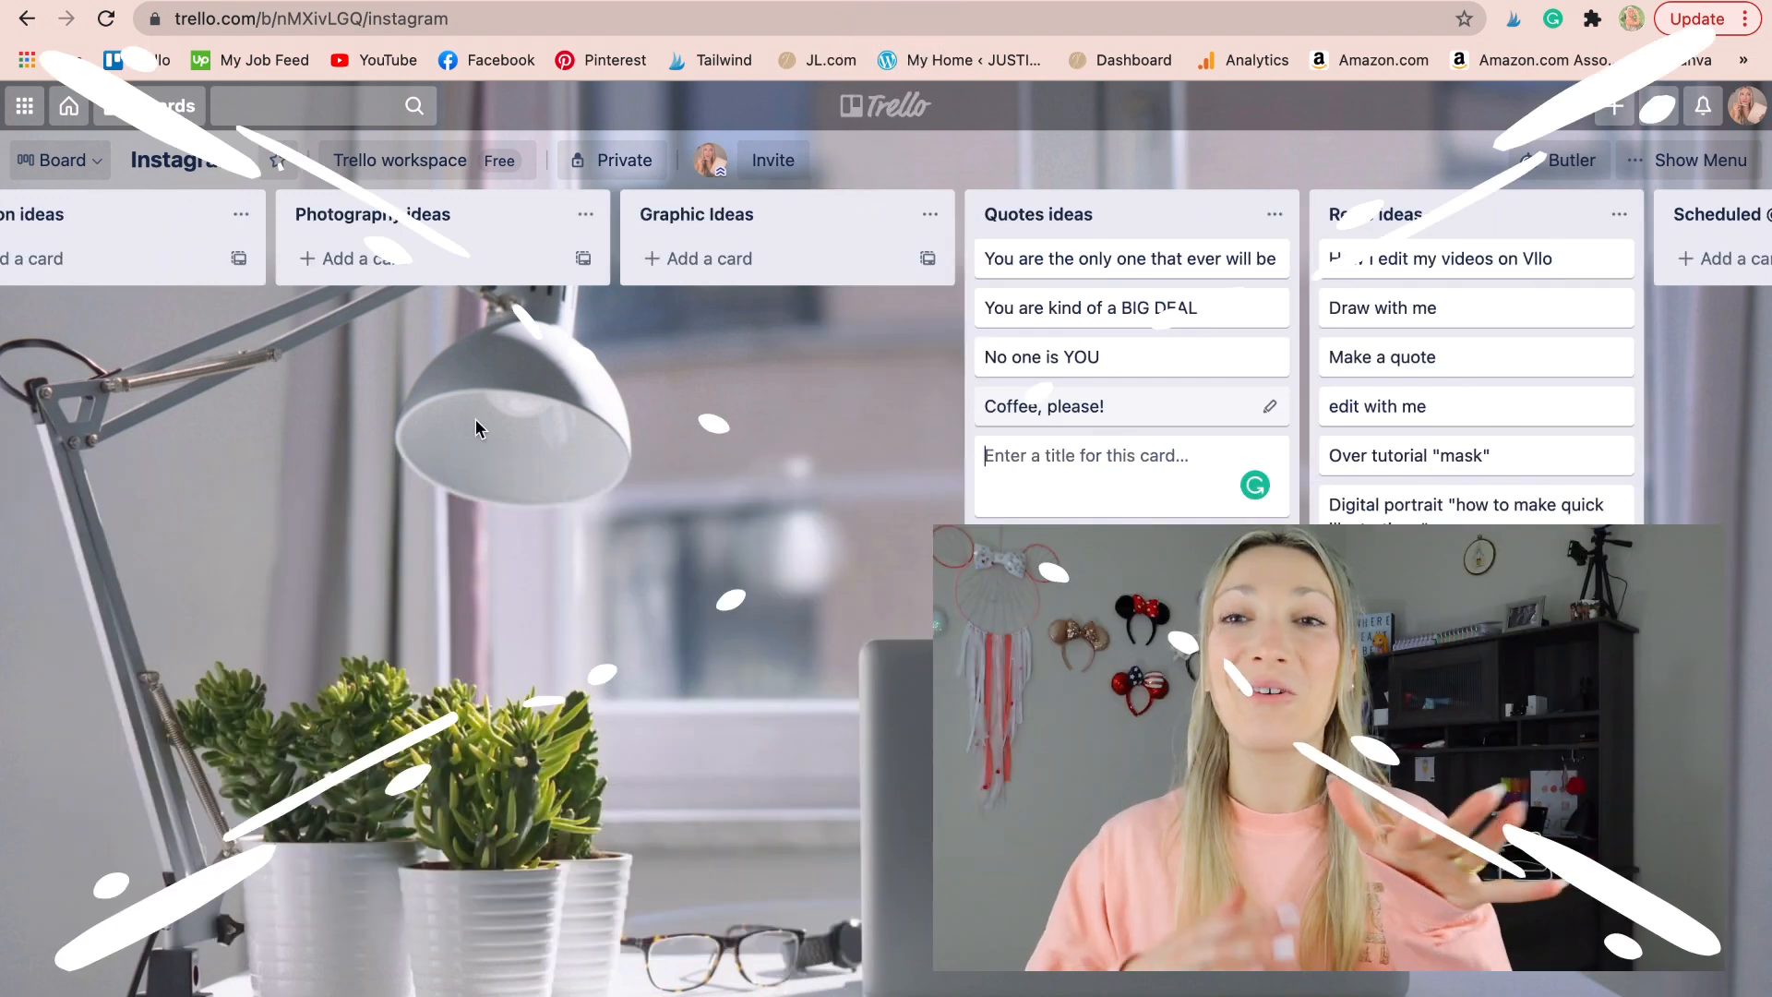
pyautogui.click(474, 419)
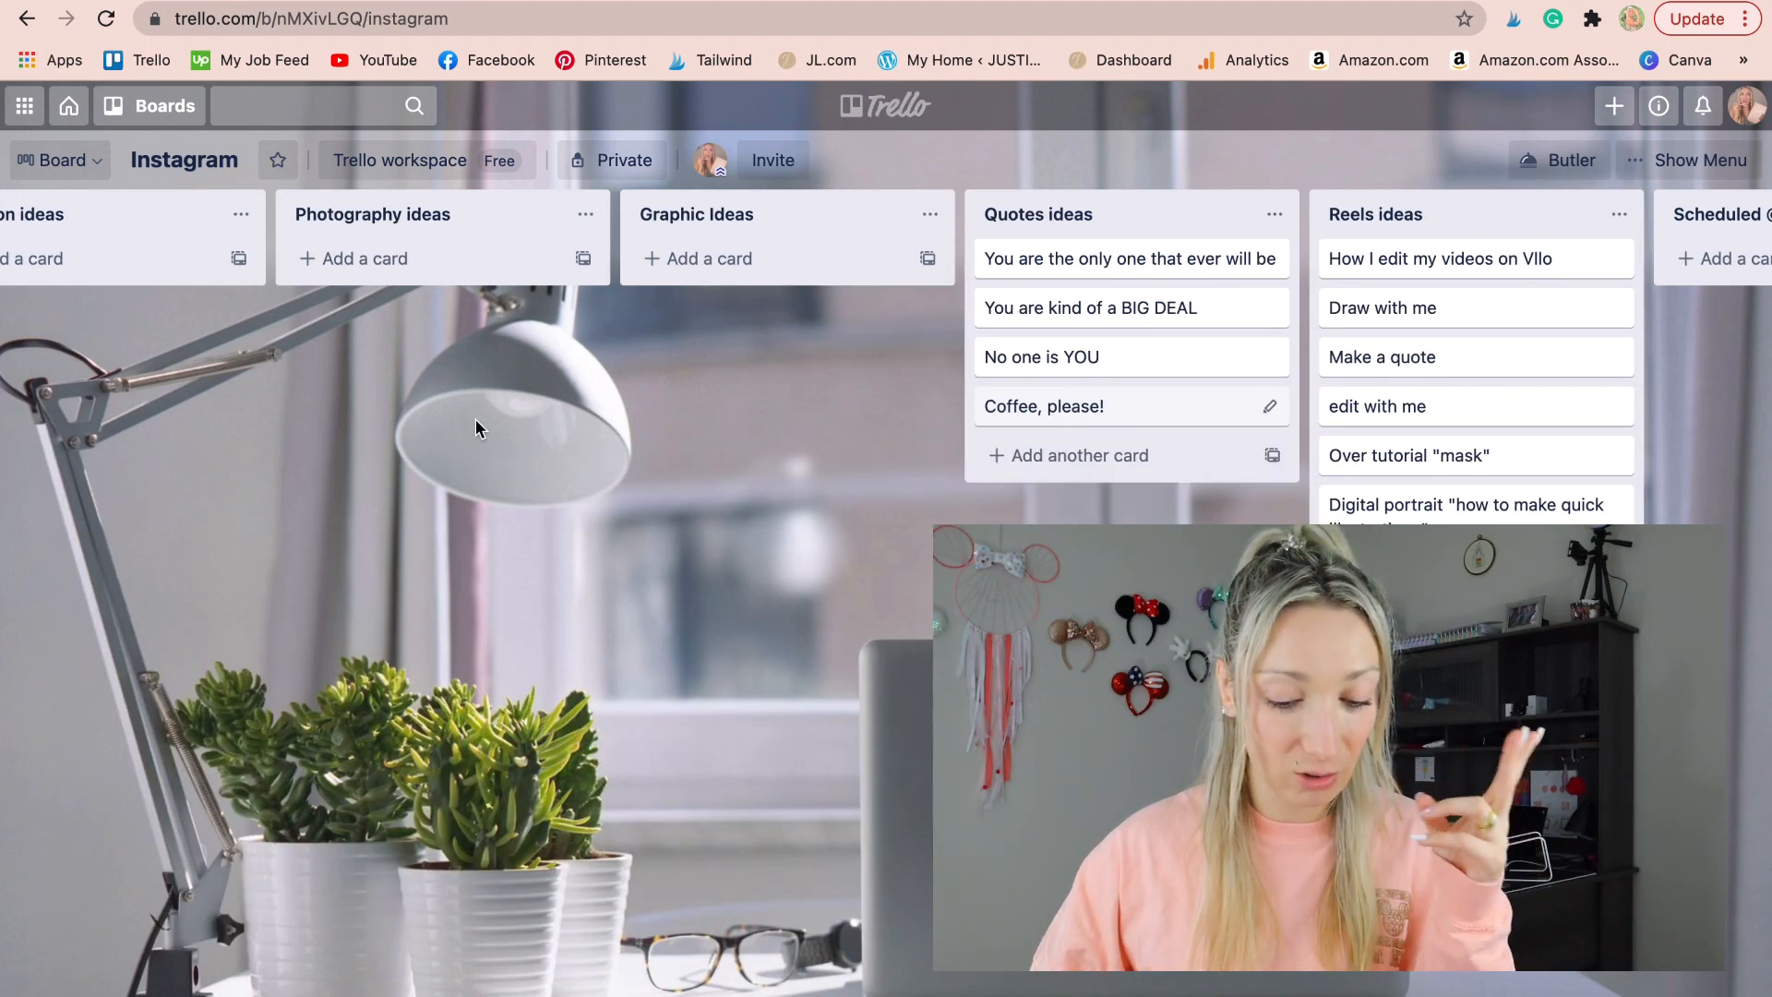
# Add the cards "What are the 5 things that bring you joy?" and "Valentine's day date" to the Caption ideas list
pyautogui.hscroll(-2, 474, 419)
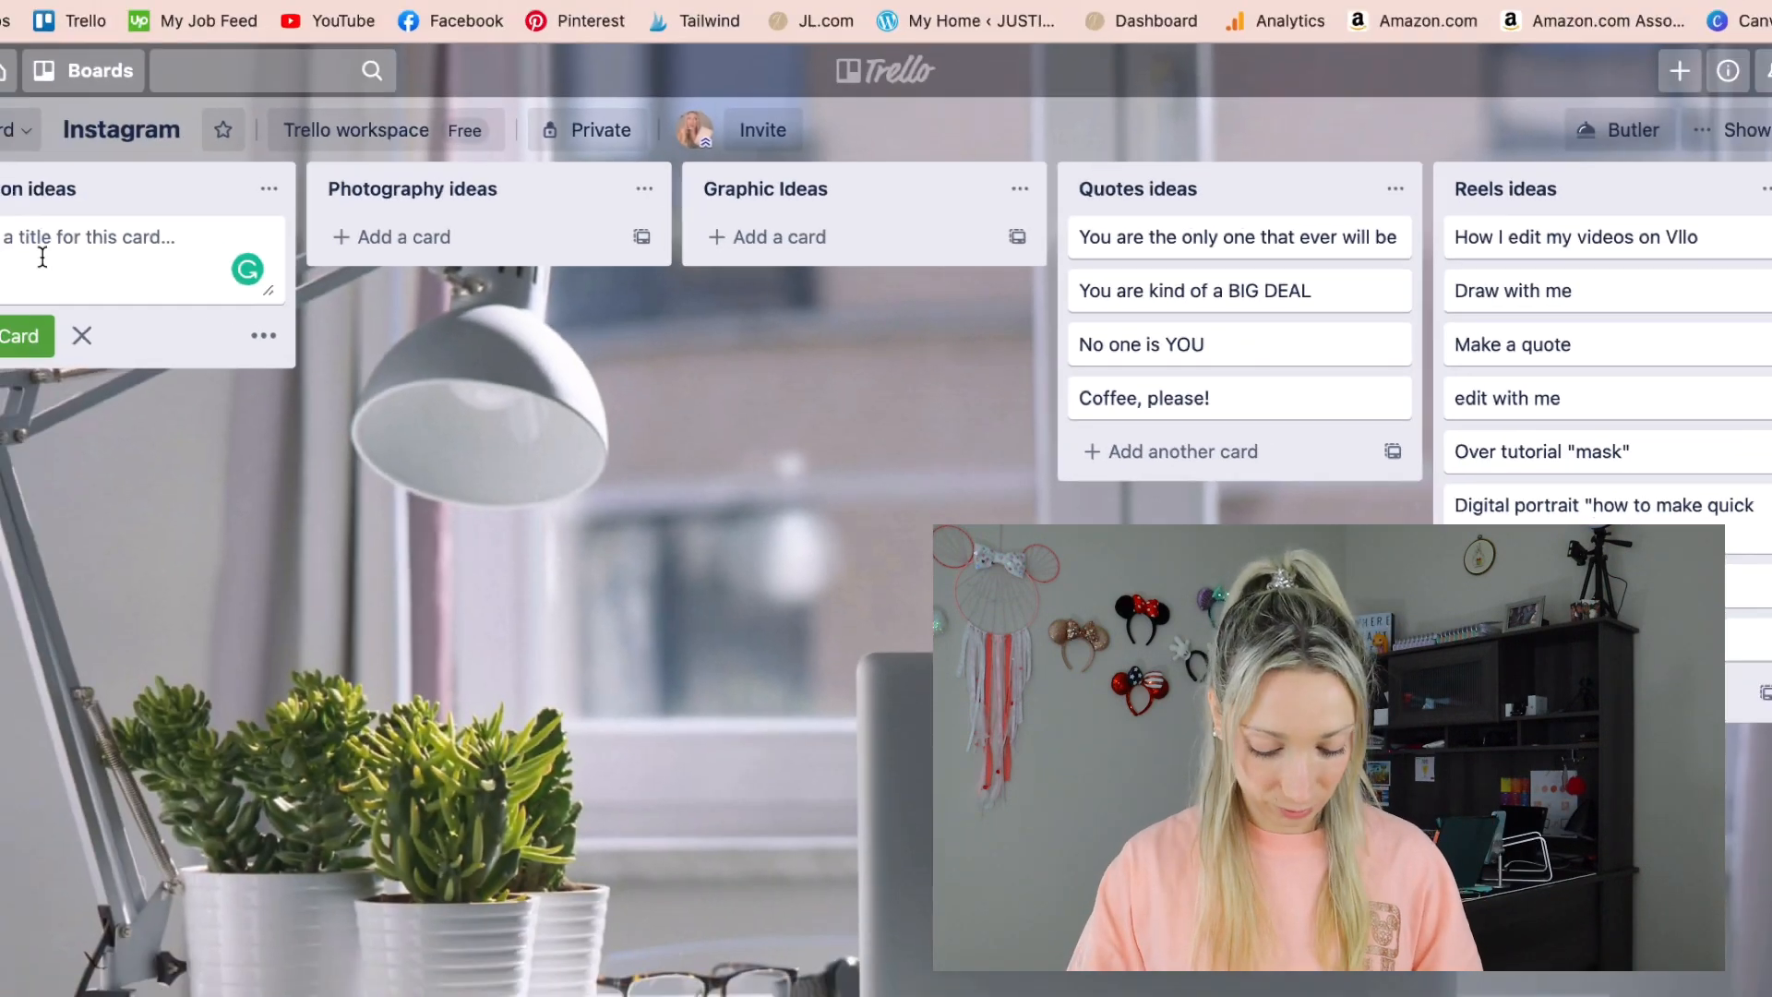
pyautogui.write('What are the 5 things that brings you joy?')
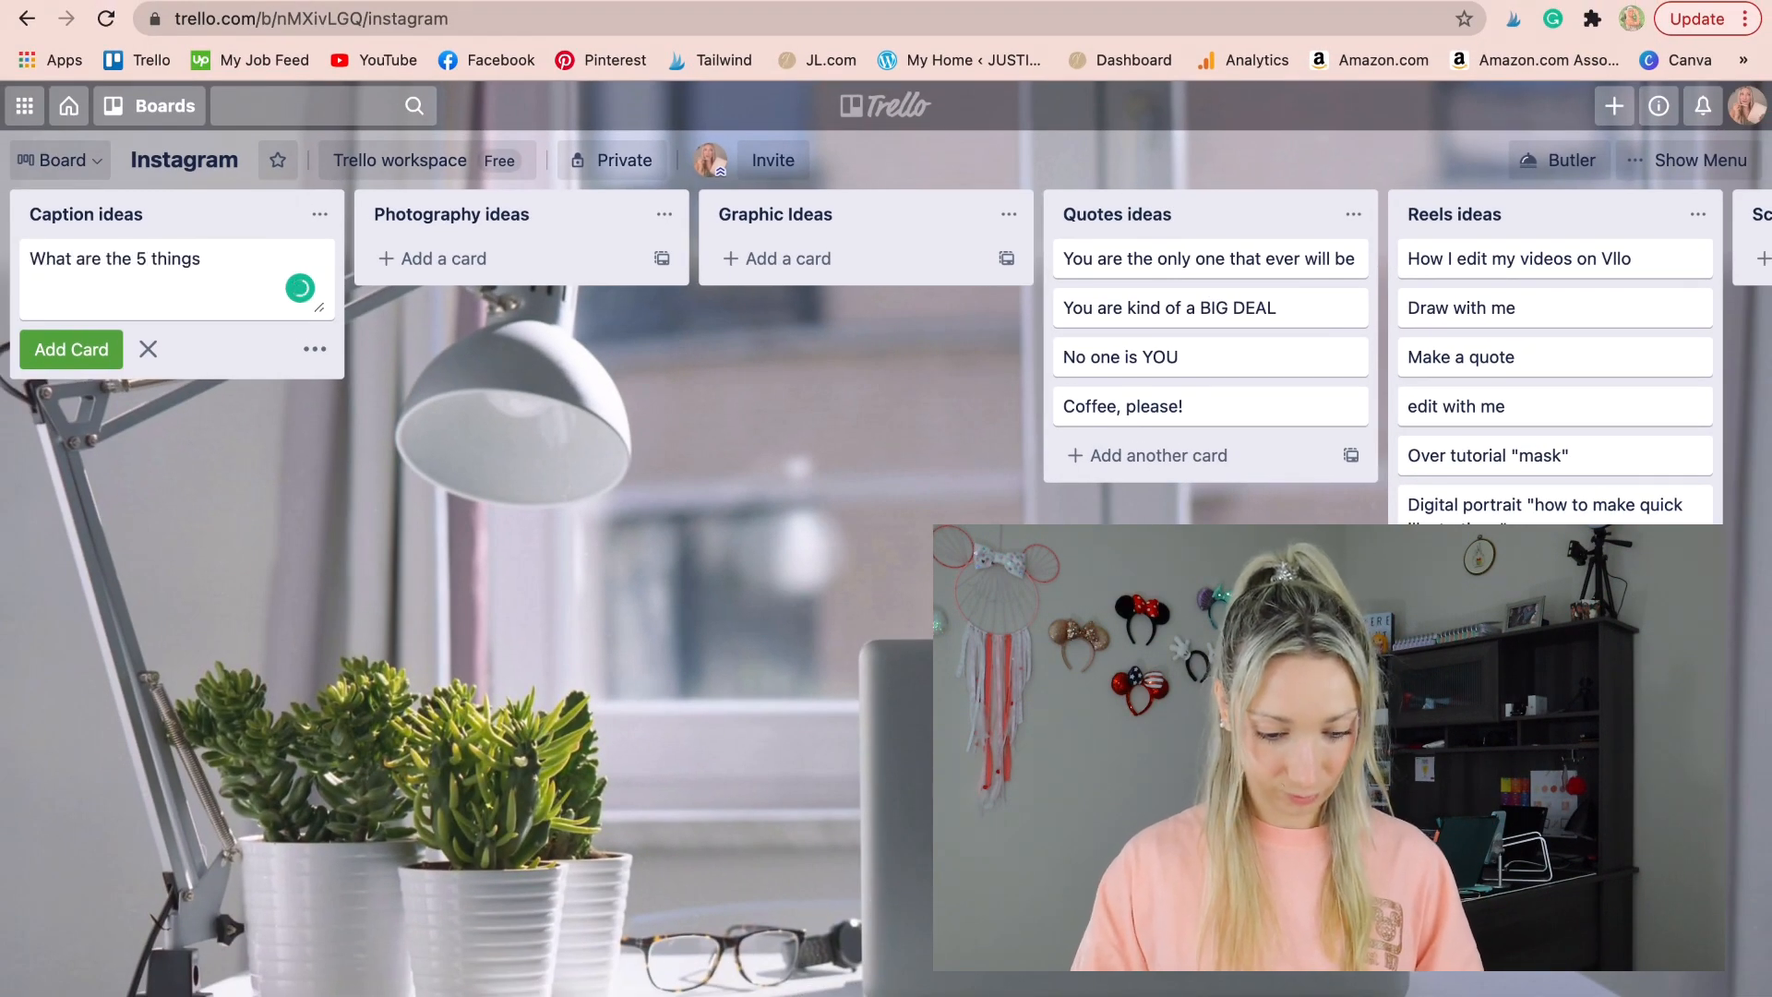
pyautogui.click(72, 351)
pyautogui.write("Valentine's day date")
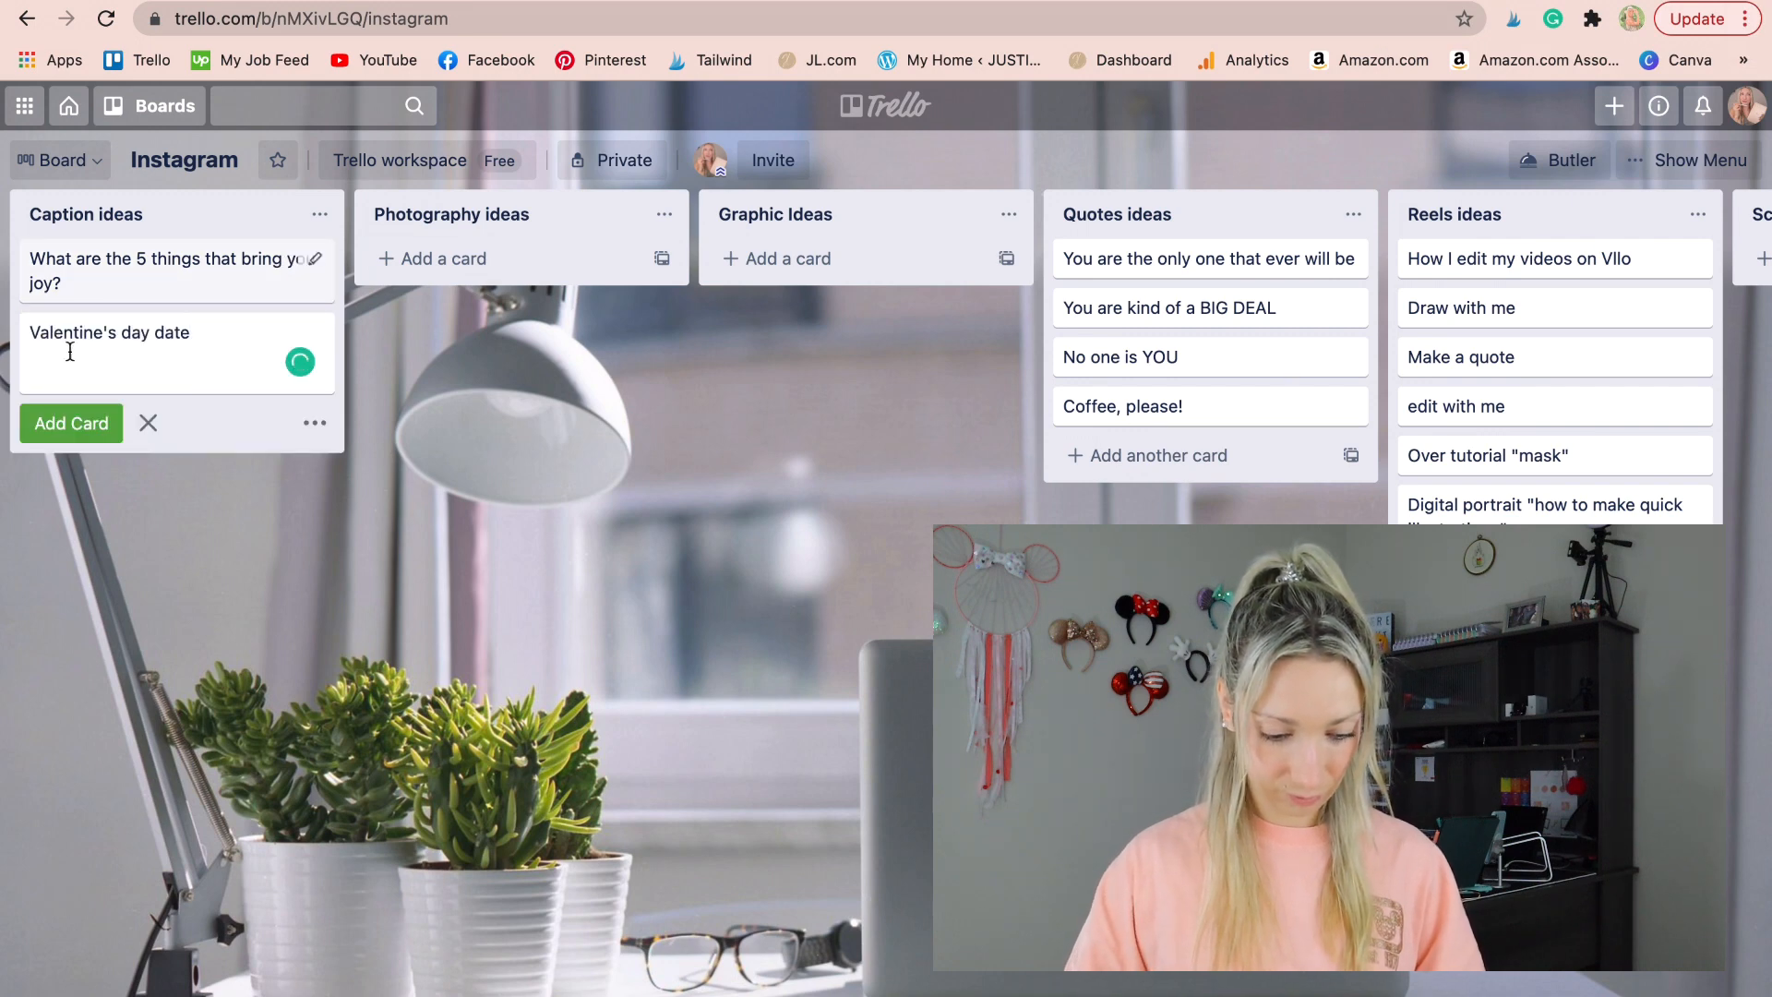
pyautogui.press('Return')
# Add a card titled "3 Business tips" to the Caption ideas list
pyautogui.write('H')
pyautogui.press('BackSpace')
pyautogui.write('Business tips')
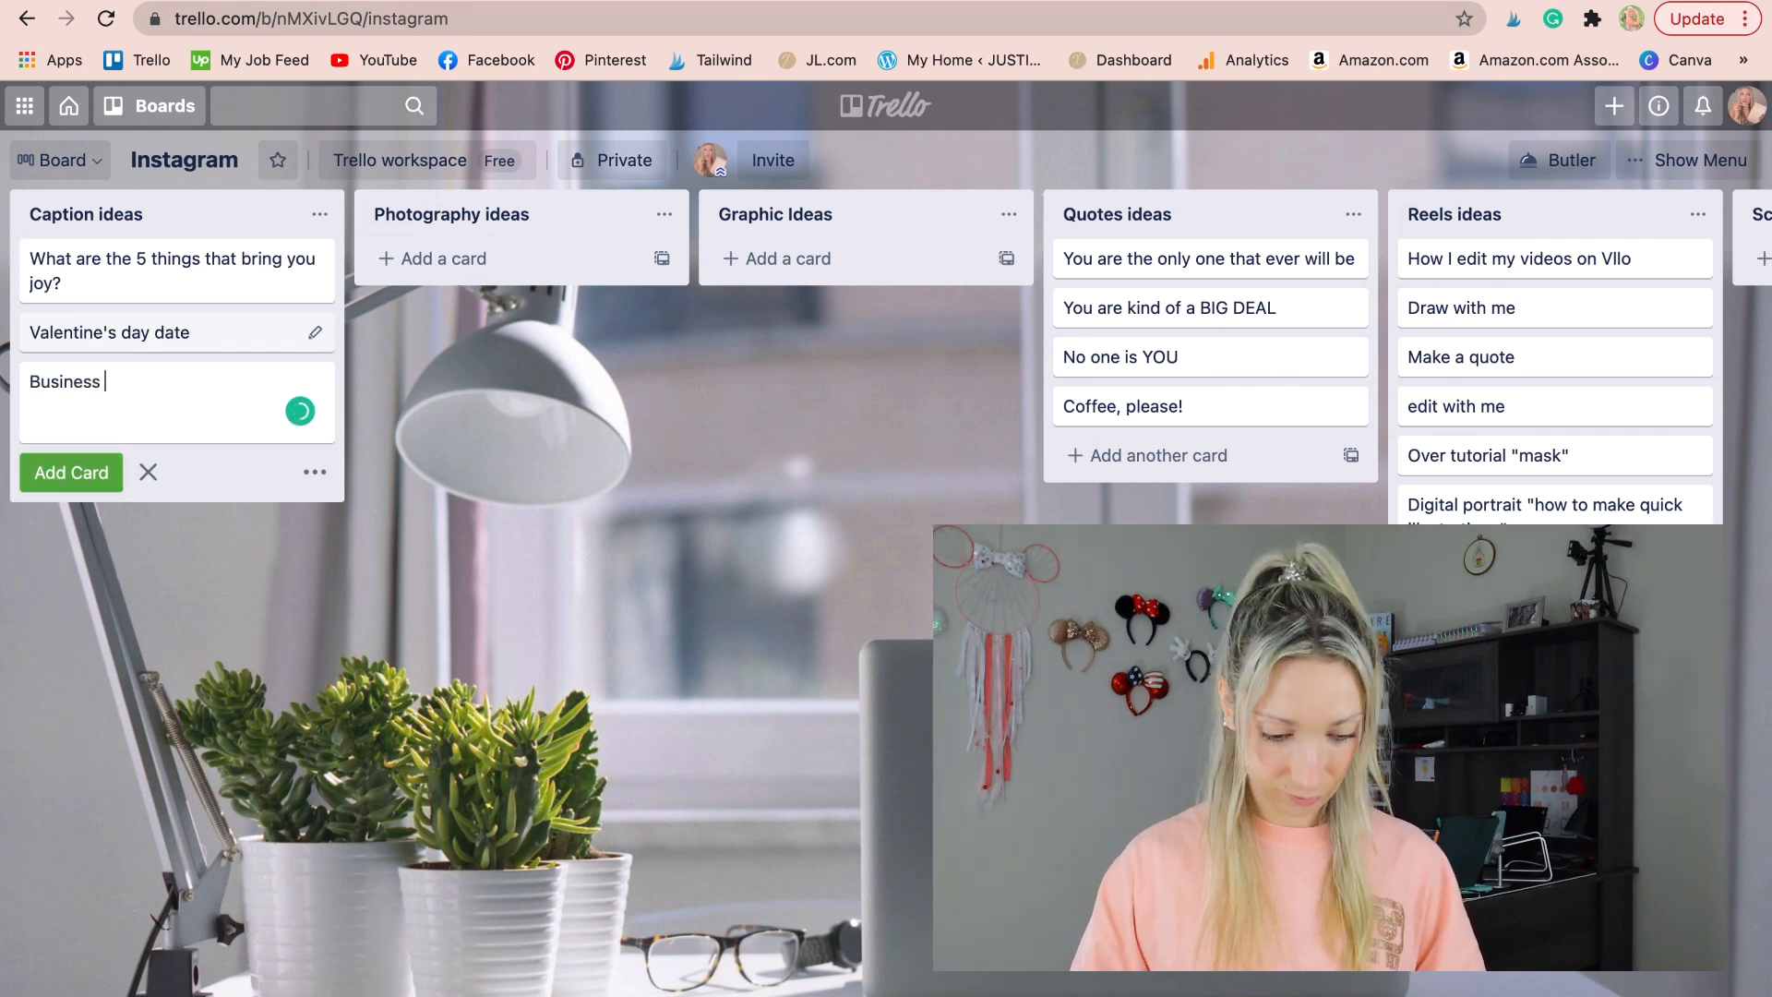
pyautogui.click(29, 382)
pyautogui.write('3')
pyautogui.press('Return')
# Add the cards "Couple pictures for V day", "Meeko and I" and "Planner + to-do lists Flatlay" to the Photography ideas list
pyautogui.click(413, 263)
pyautogui.write('Couple pictures for V day')
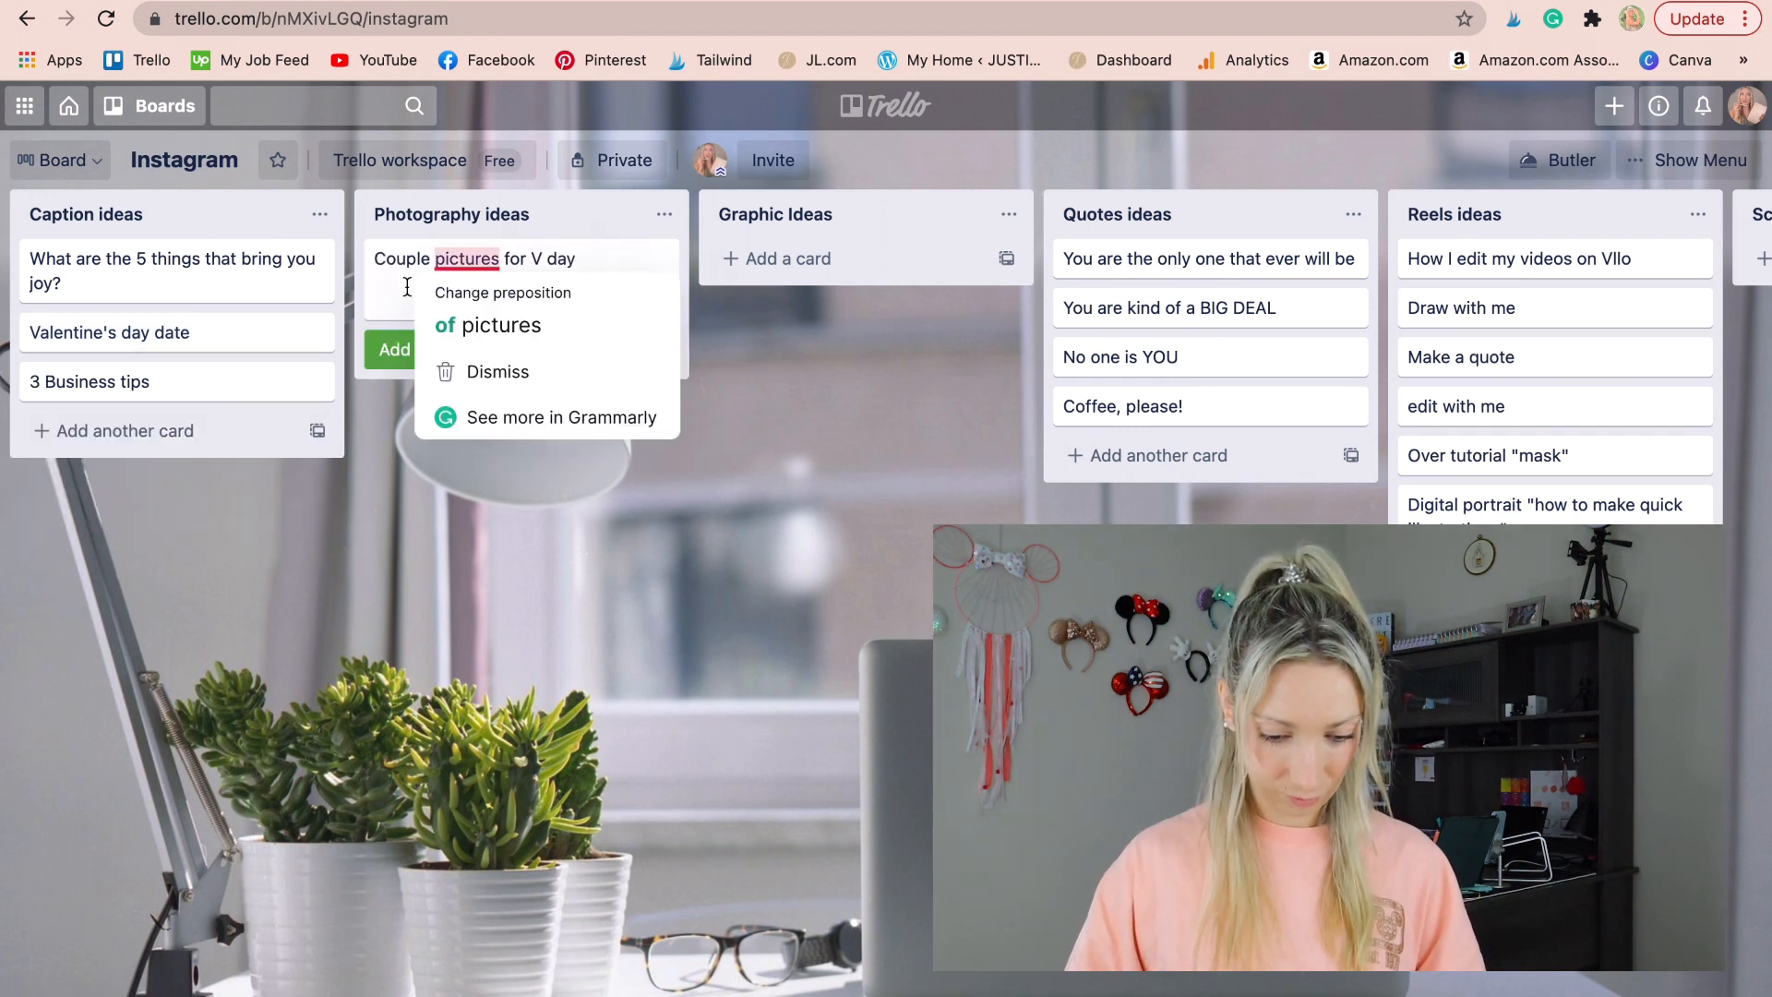
pyautogui.press('Return')
pyautogui.write('Meeko and I')
pyautogui.press('Return')
pyautogui.write('Planner + to do lists Flatlay')
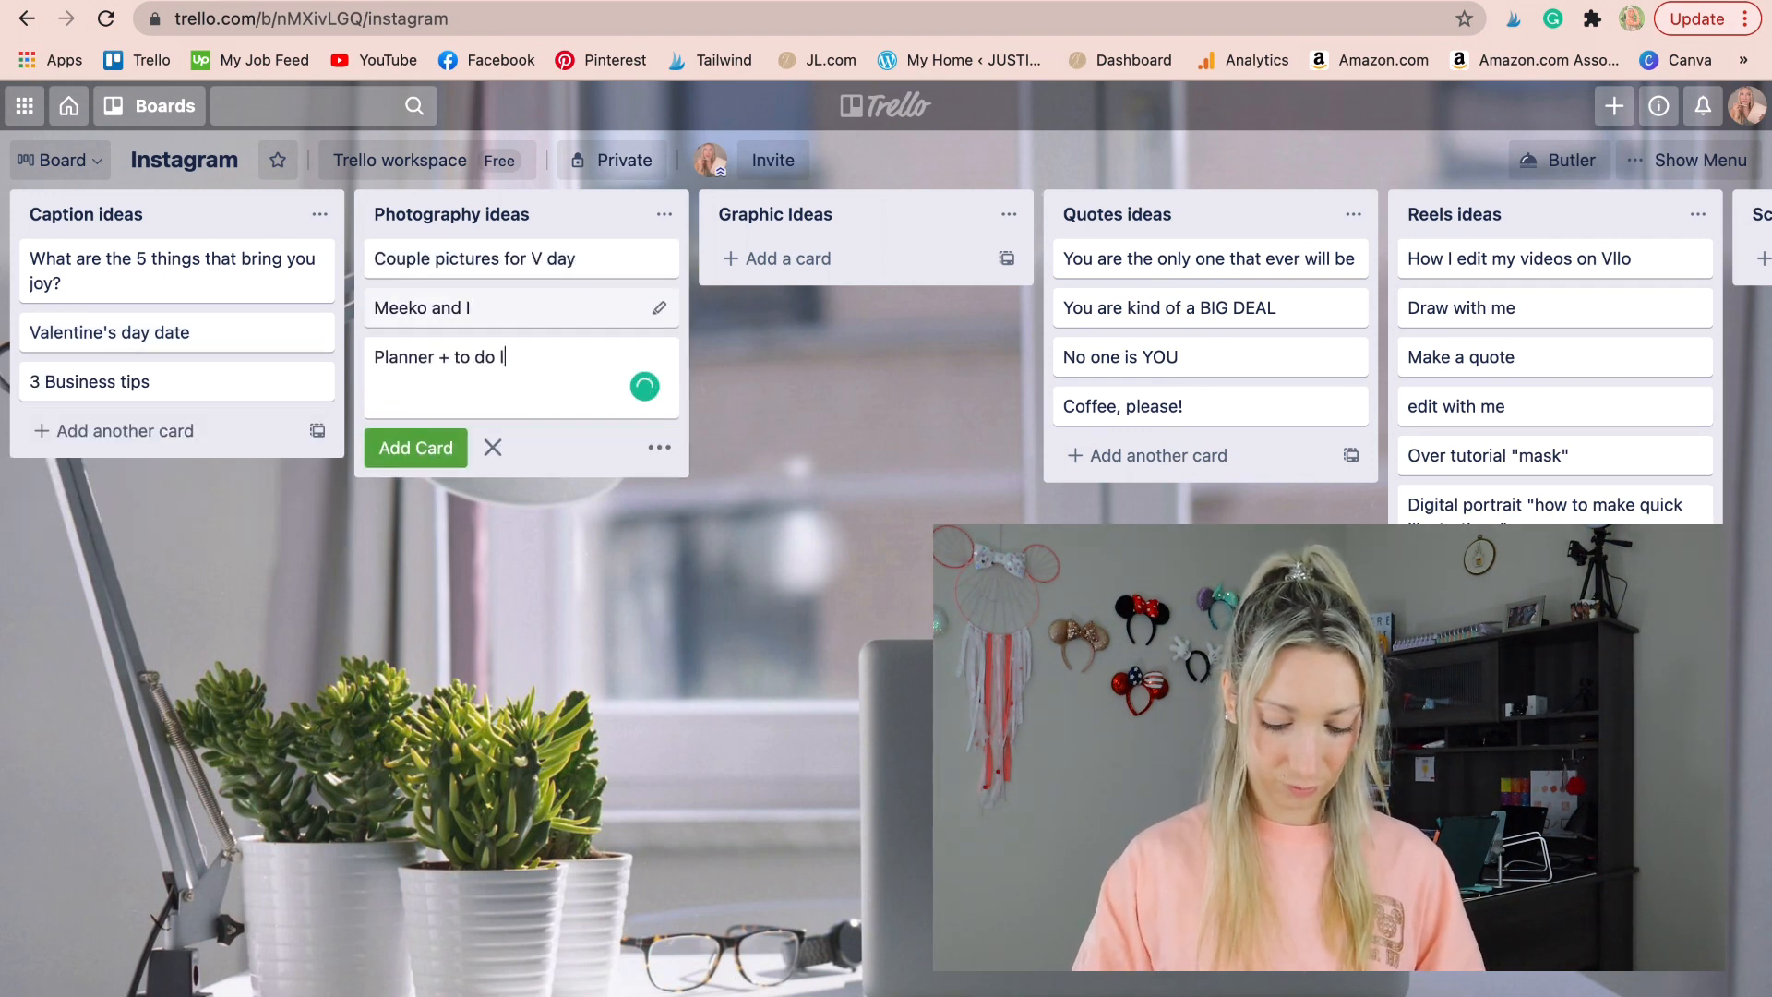
pyautogui.click(484, 409)
pyautogui.press('Return')
# Add the cards "Ipad + Best apps" and "Do this instead of that" to the Graphic Ideas list
pyautogui.click(744, 265)
pyautogui.write('Ipad + Bes')
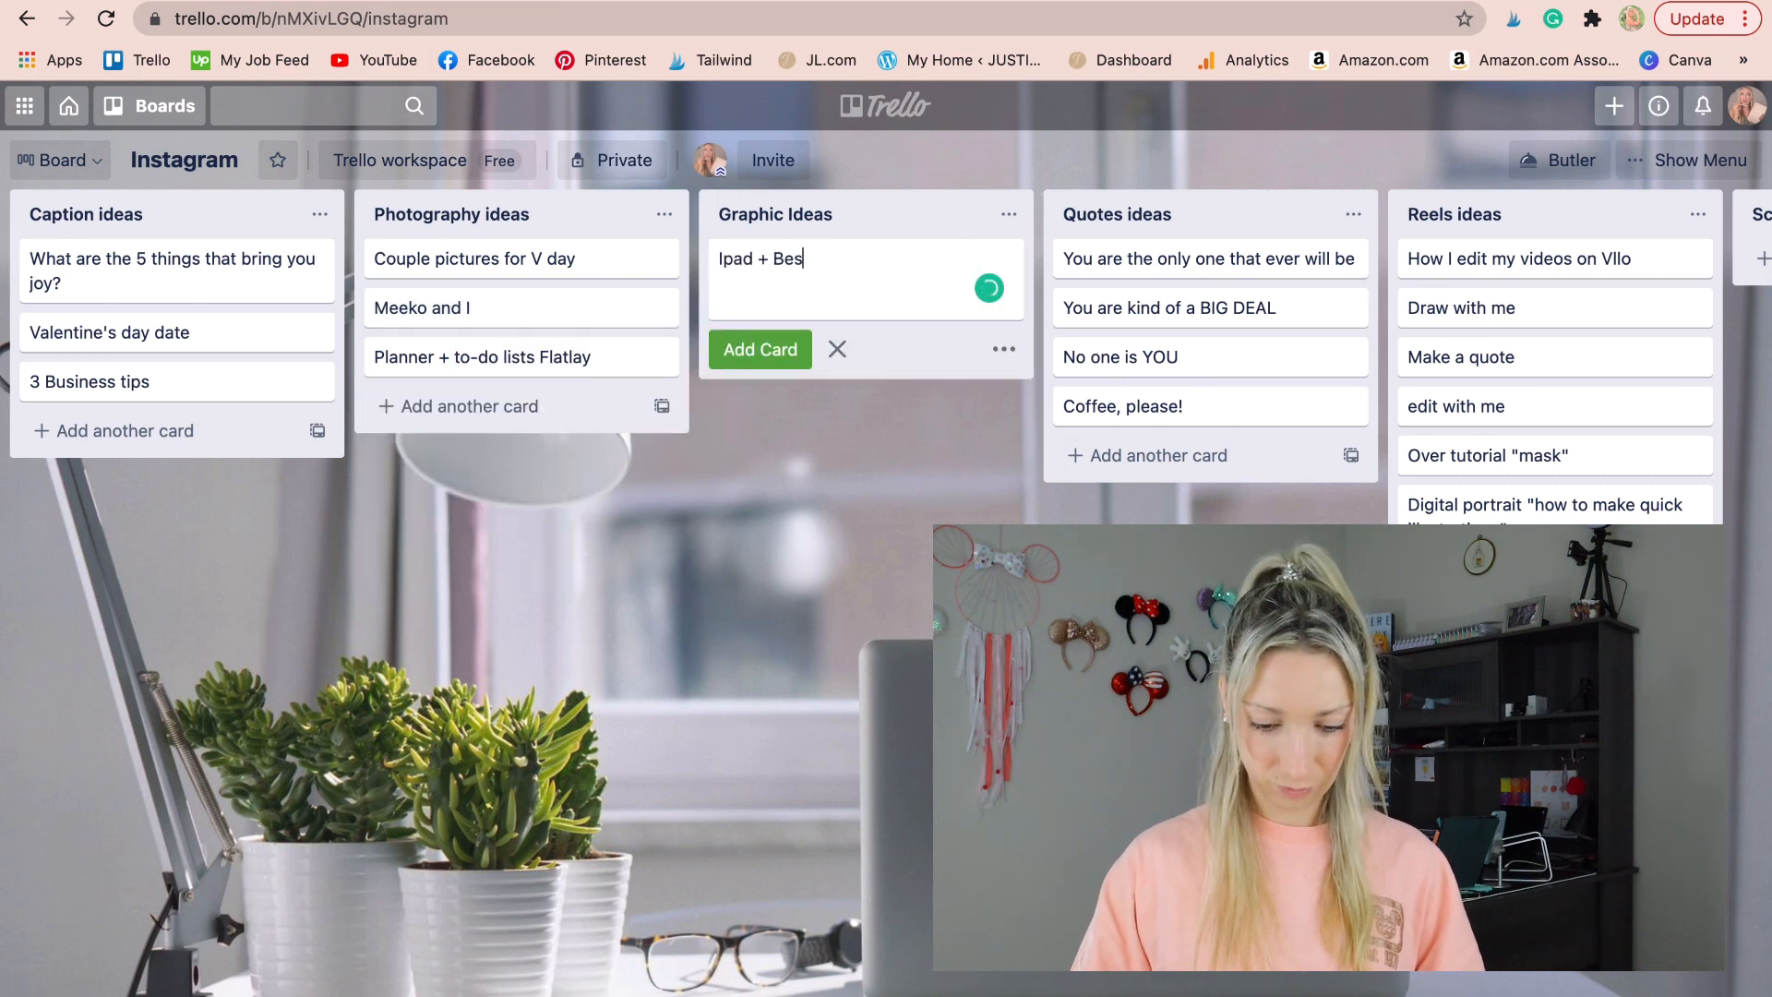
pyautogui.write('t apps')
pyautogui.press('Return')
pyautogui.write('What')
pyautogui.press('BackSpace')
pyautogui.press('BackSpace')
pyautogui.press('BackSpace')
pyautogui.press('BackSpace')
pyautogui.press('BackSpace')
pyautogui.write('Do this instead of that')
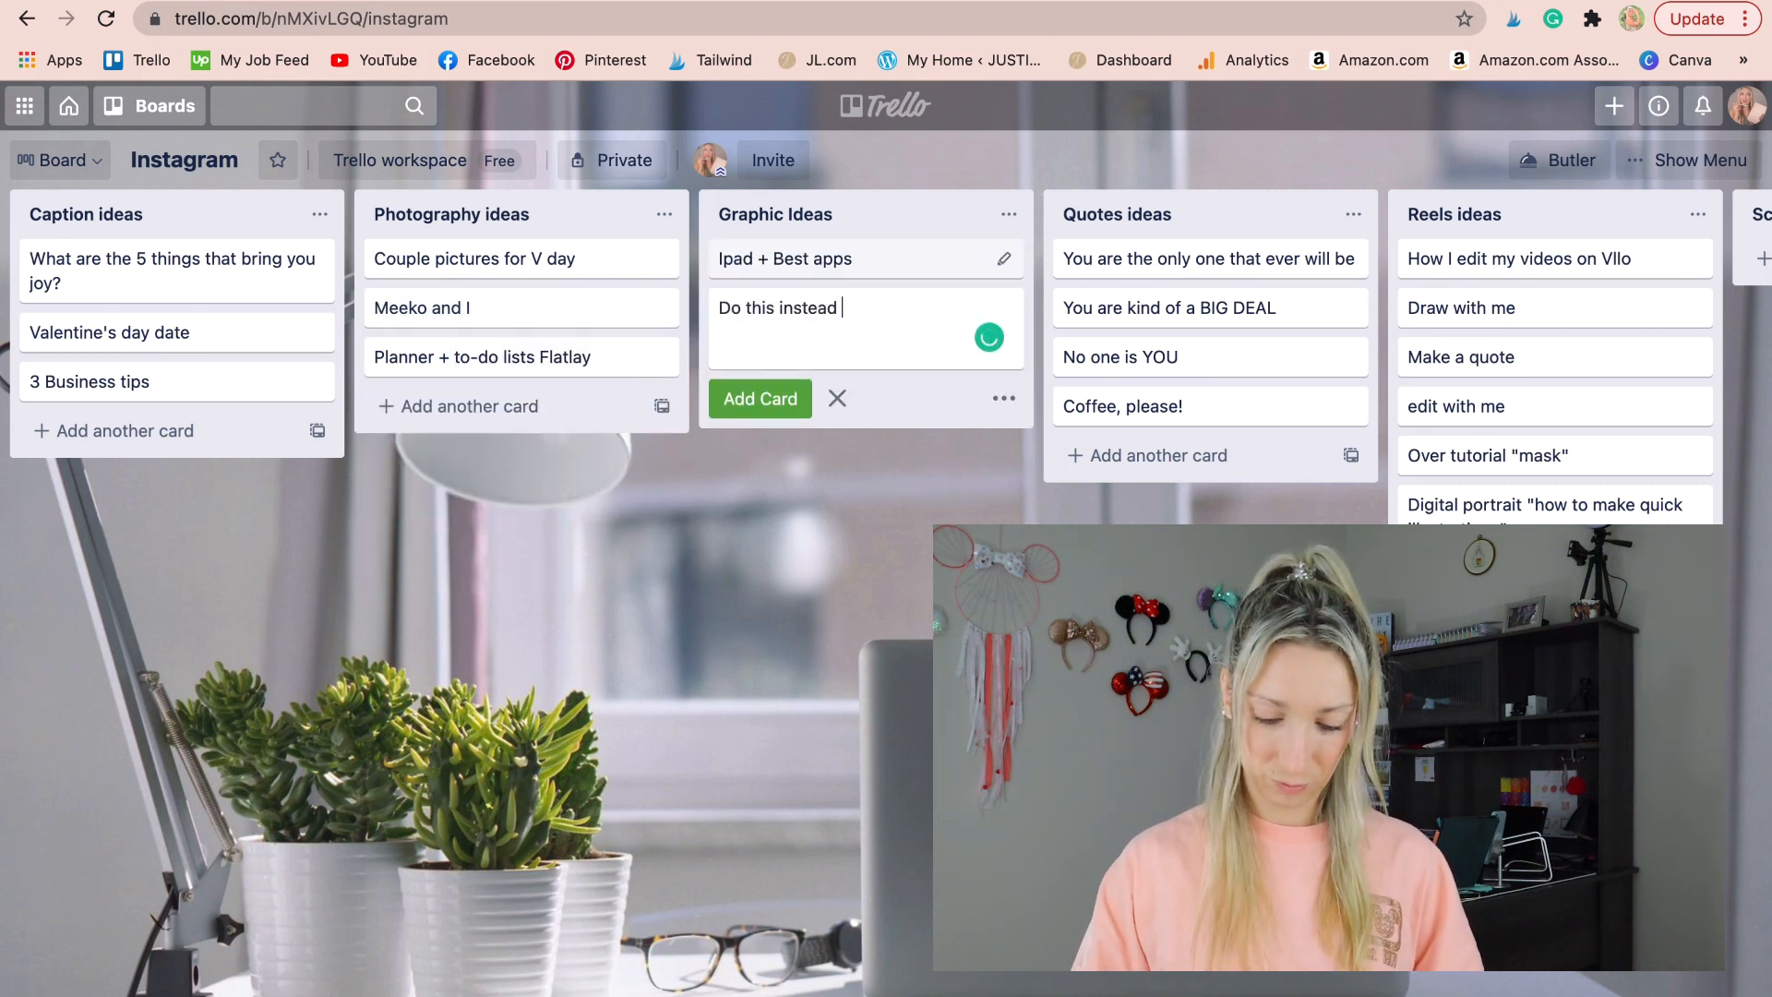
pyautogui.press('Return')
# Add the cards "Motivational graphic??" and "To-Do + goals" to the Graphic Ideas list
pyautogui.write('Motivational')
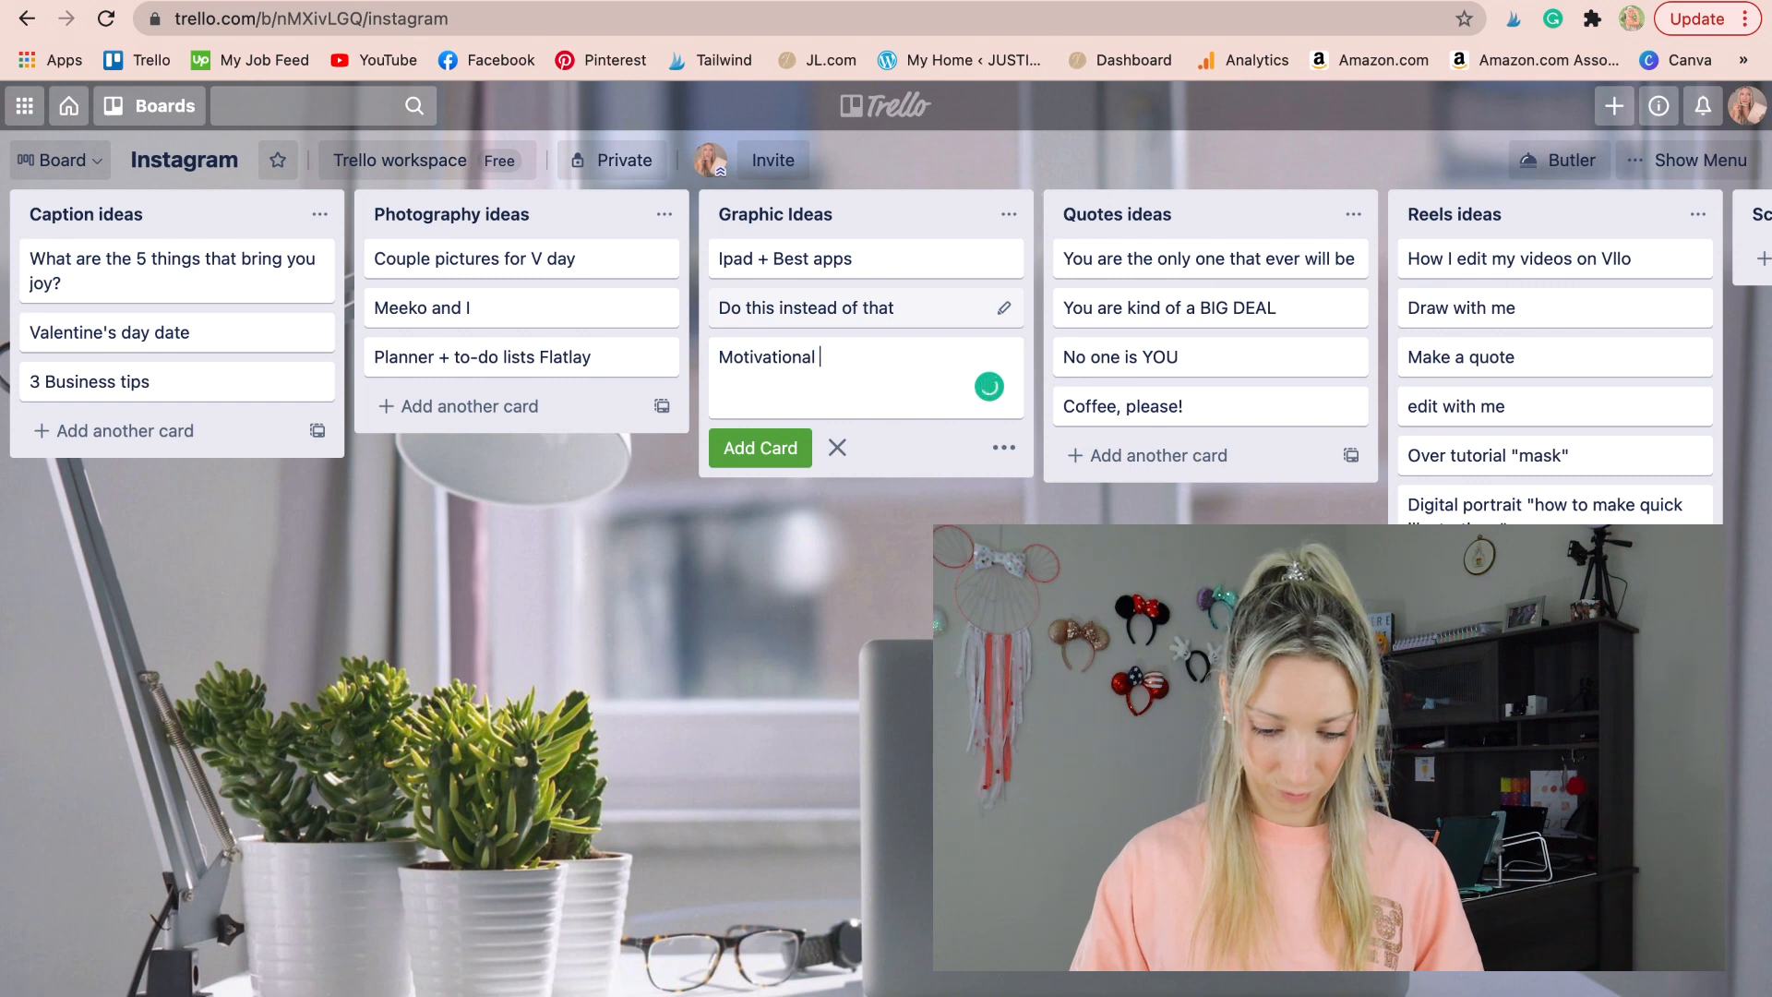
pyautogui.write(' grapho')
pyautogui.write('??')
pyautogui.press('Return')
pyautogui.write('To')
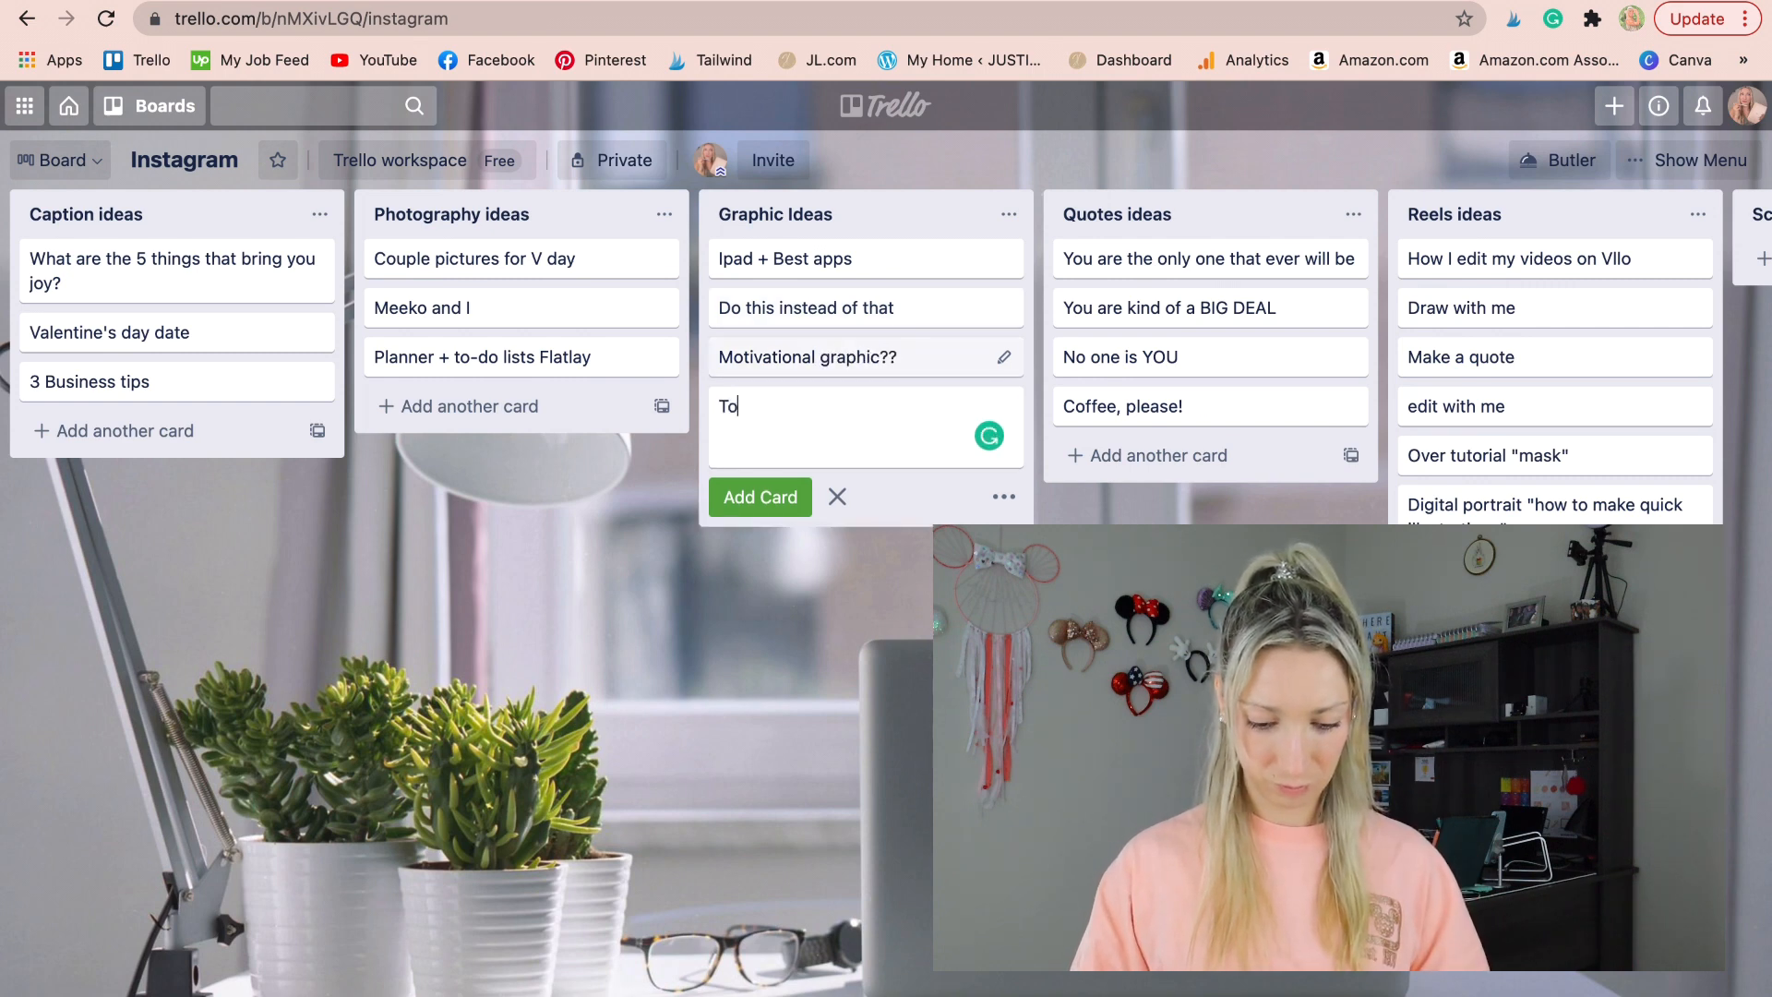
pyautogui.write('-Do + goals')
pyautogui.press('Return')
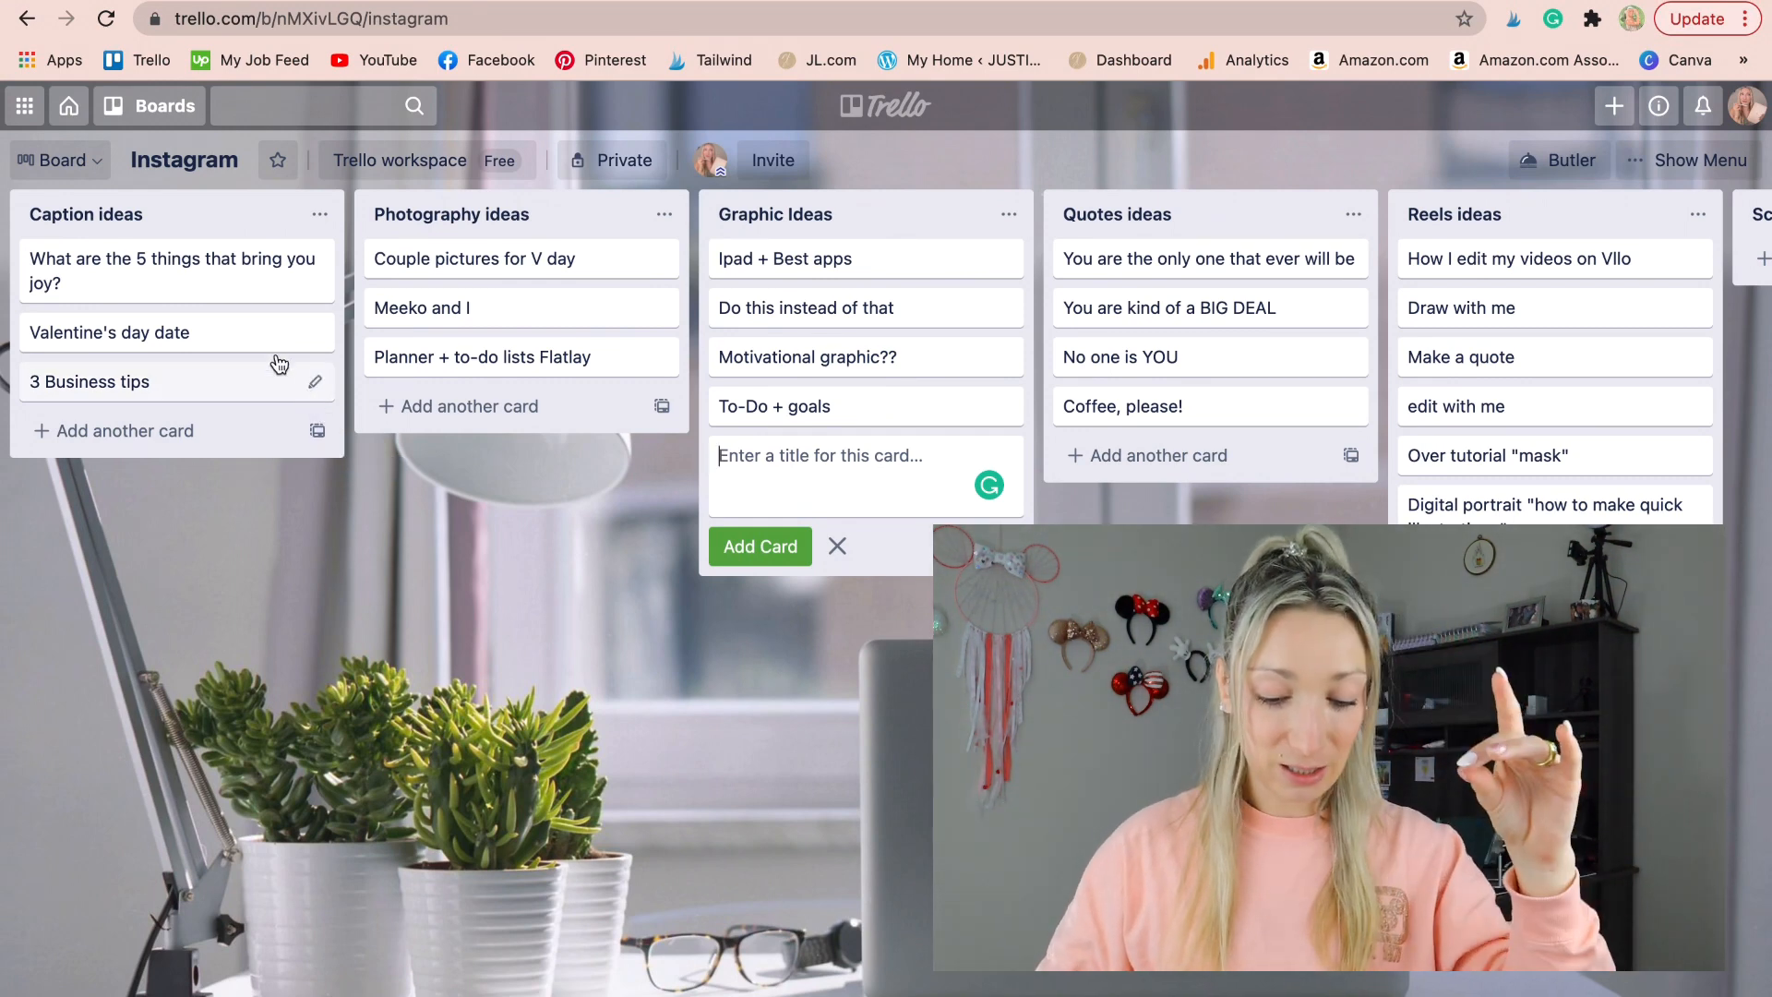
# Enter the description "there are 5 things that bring me joy......" on the "What are the 5 things that bring you joy?" card and recheck it
pyautogui.click(220, 293)
pyautogui.click(641, 385)
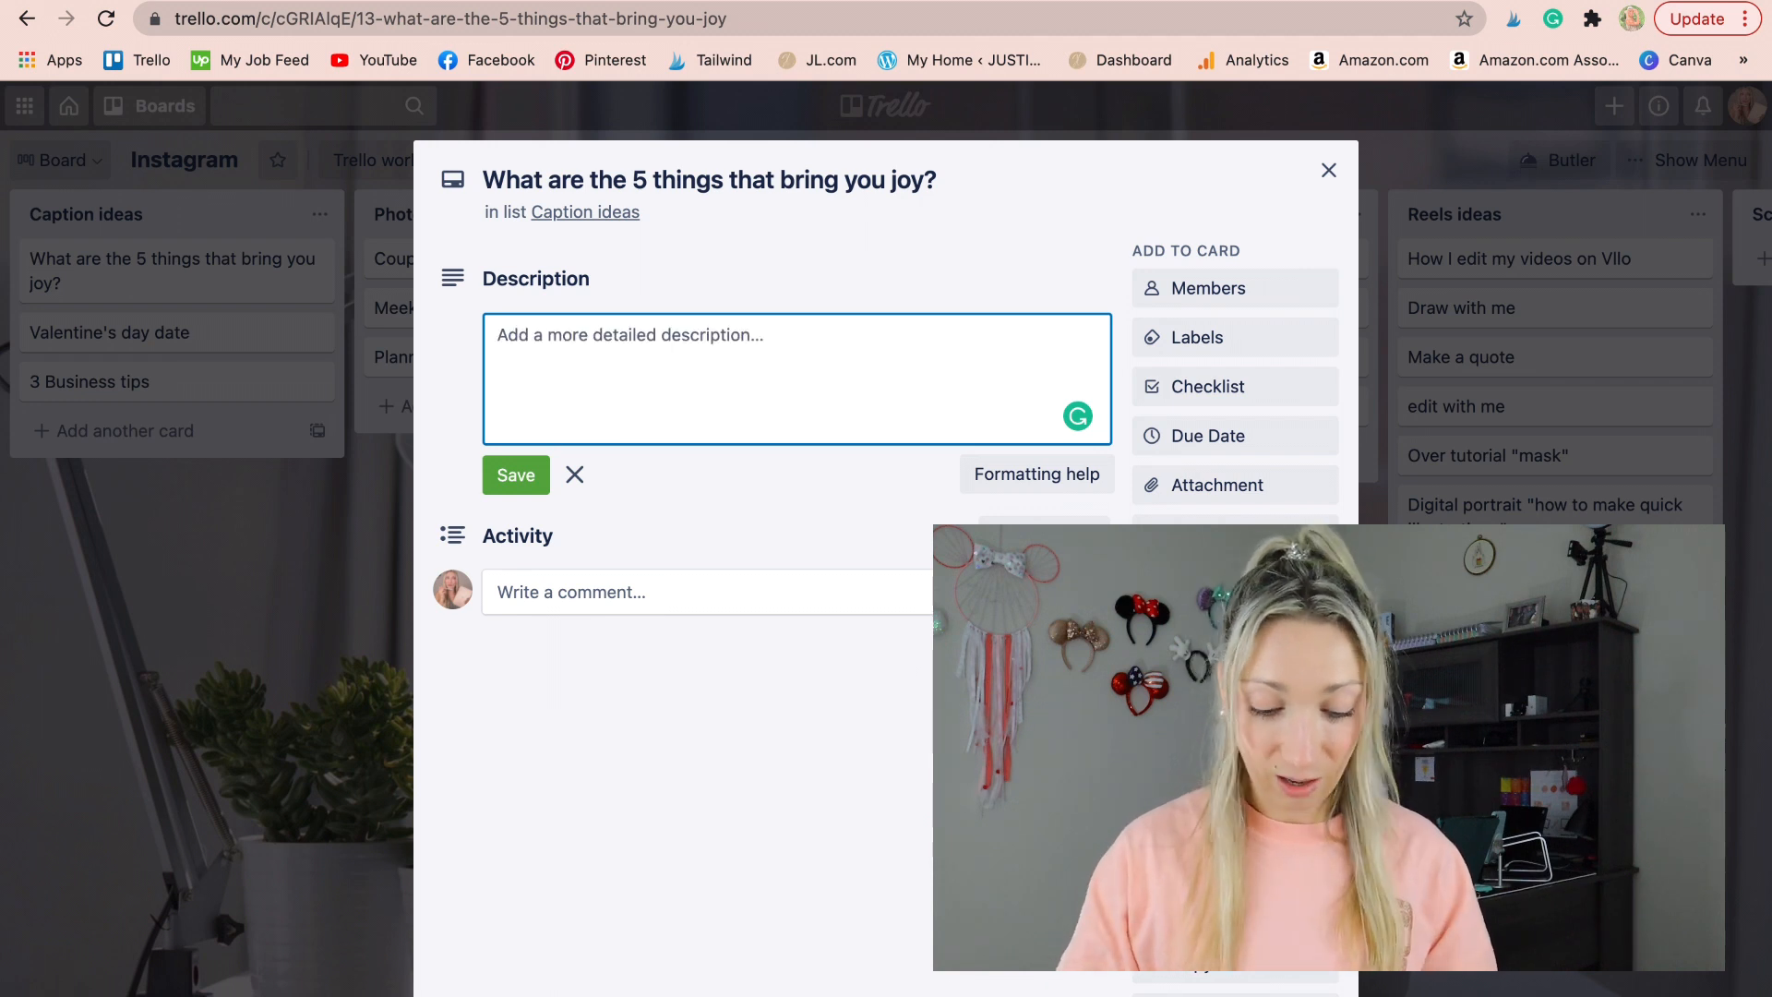
pyautogui.write('th')
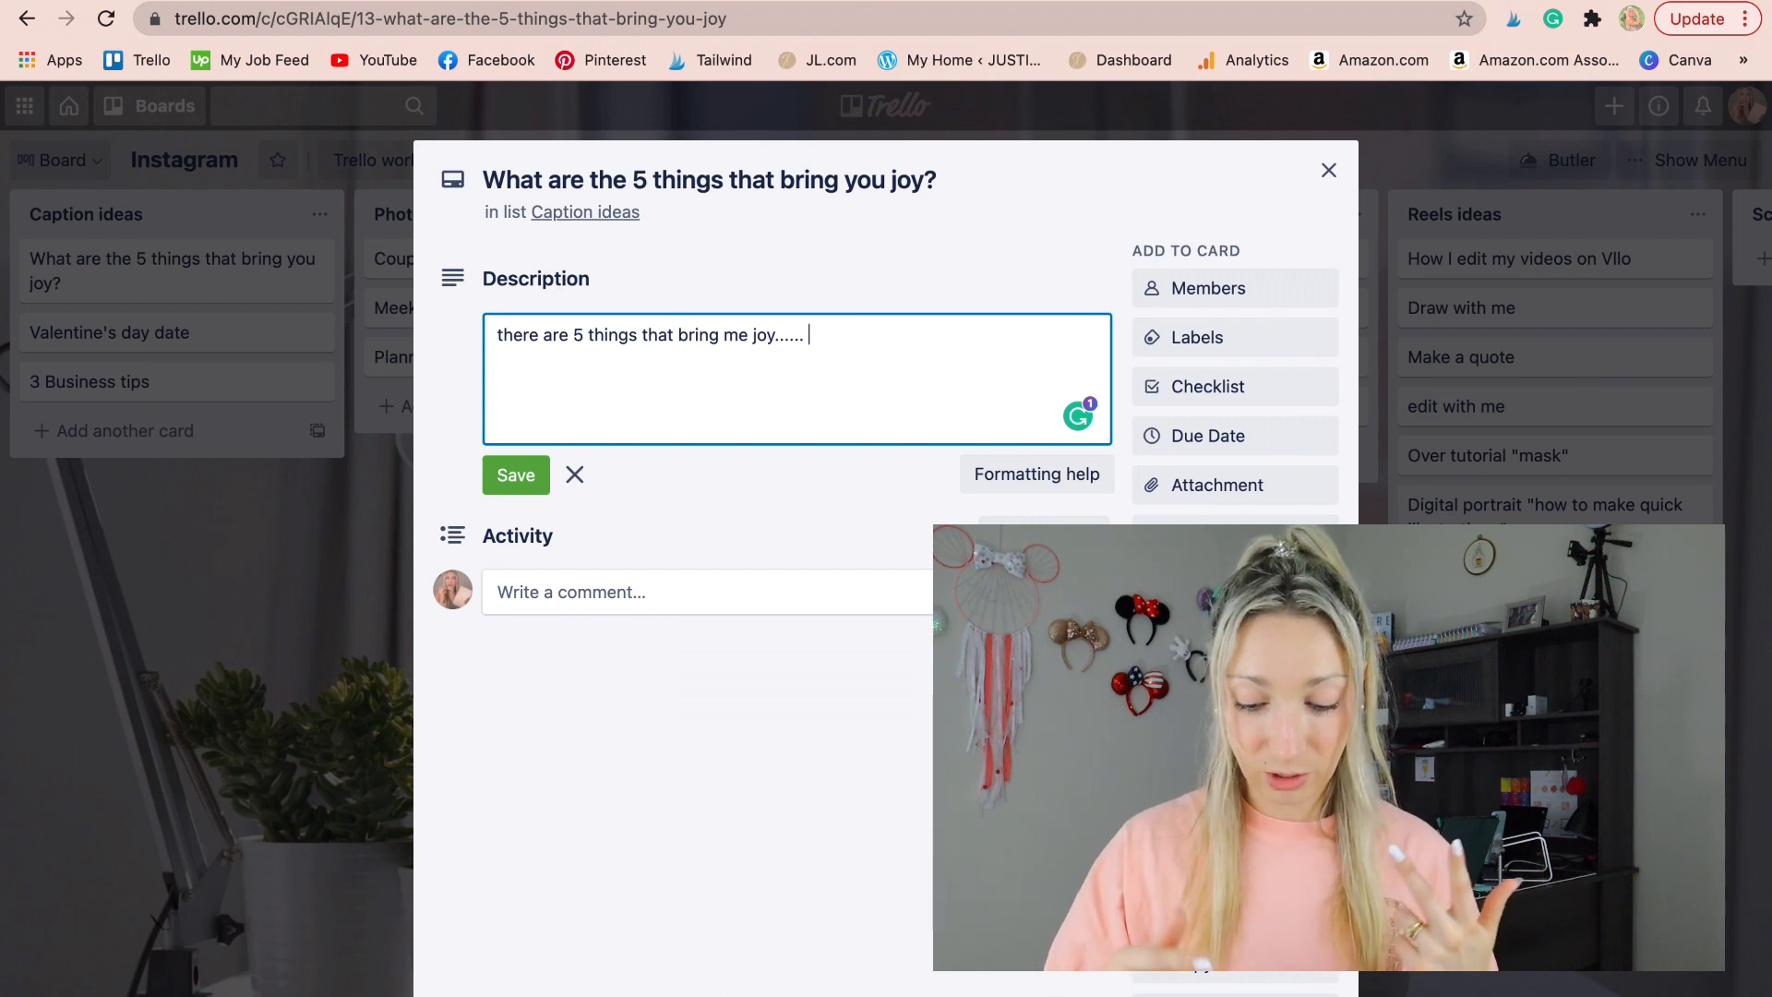
pyautogui.click(1329, 170)
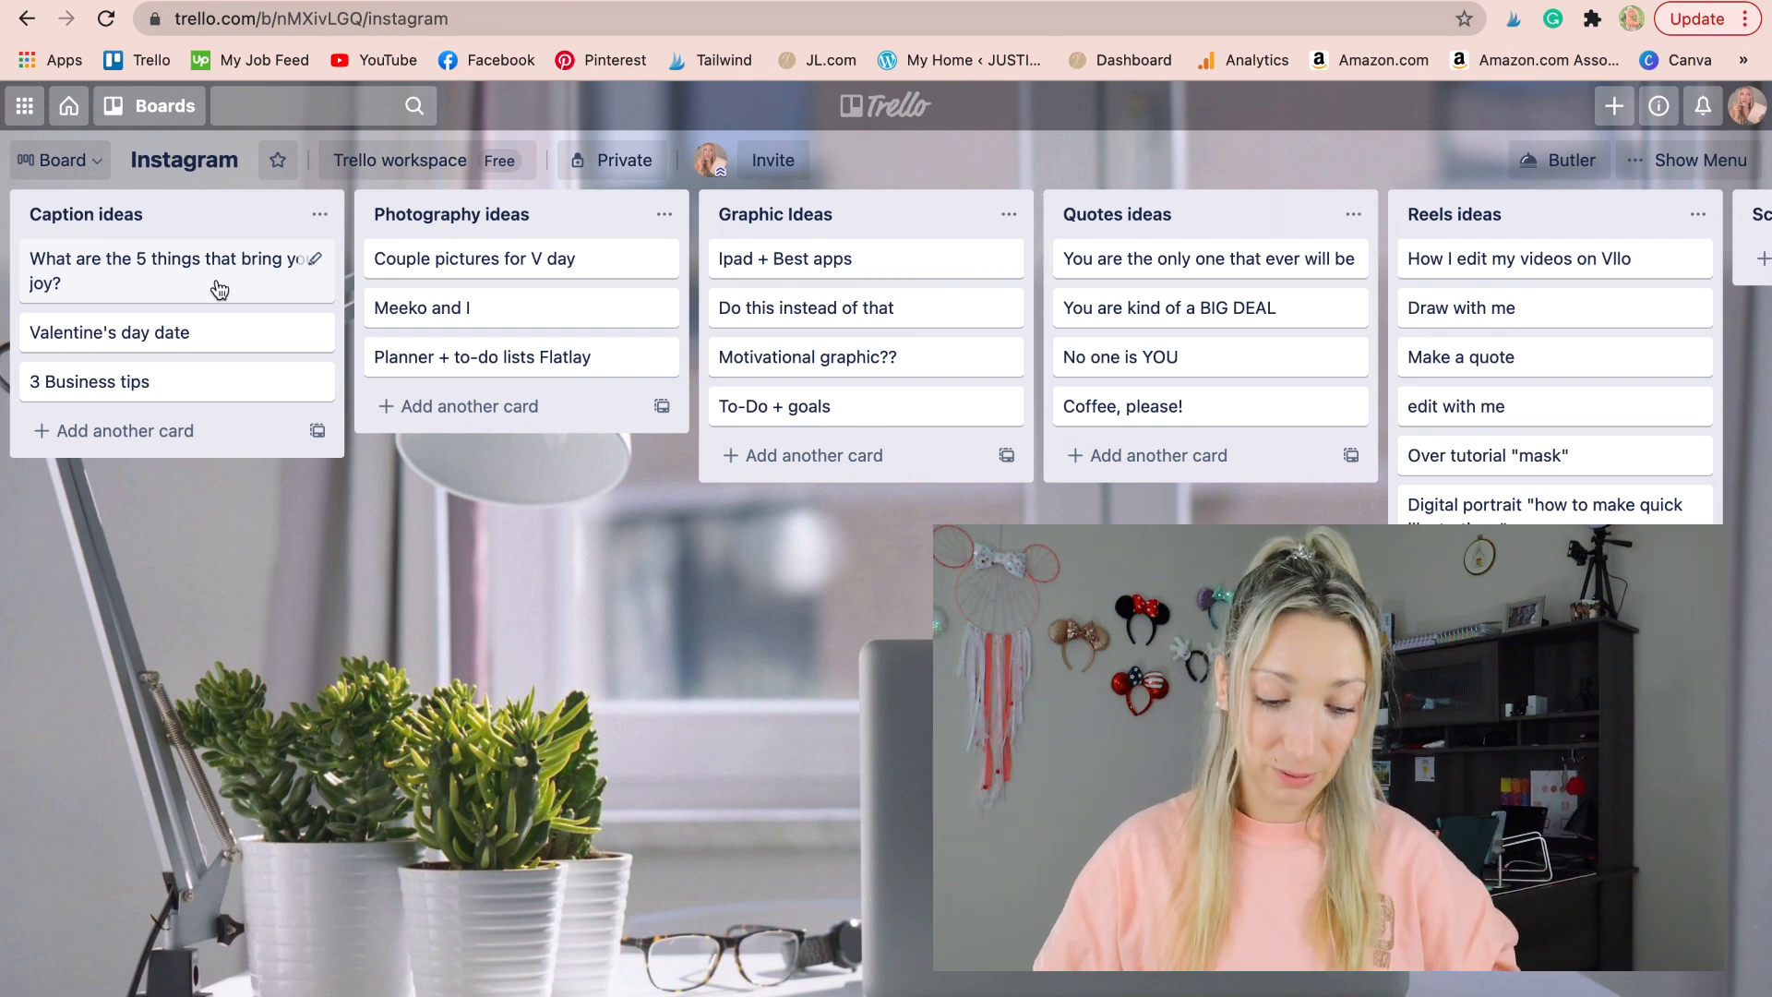
pyautogui.click(153, 288)
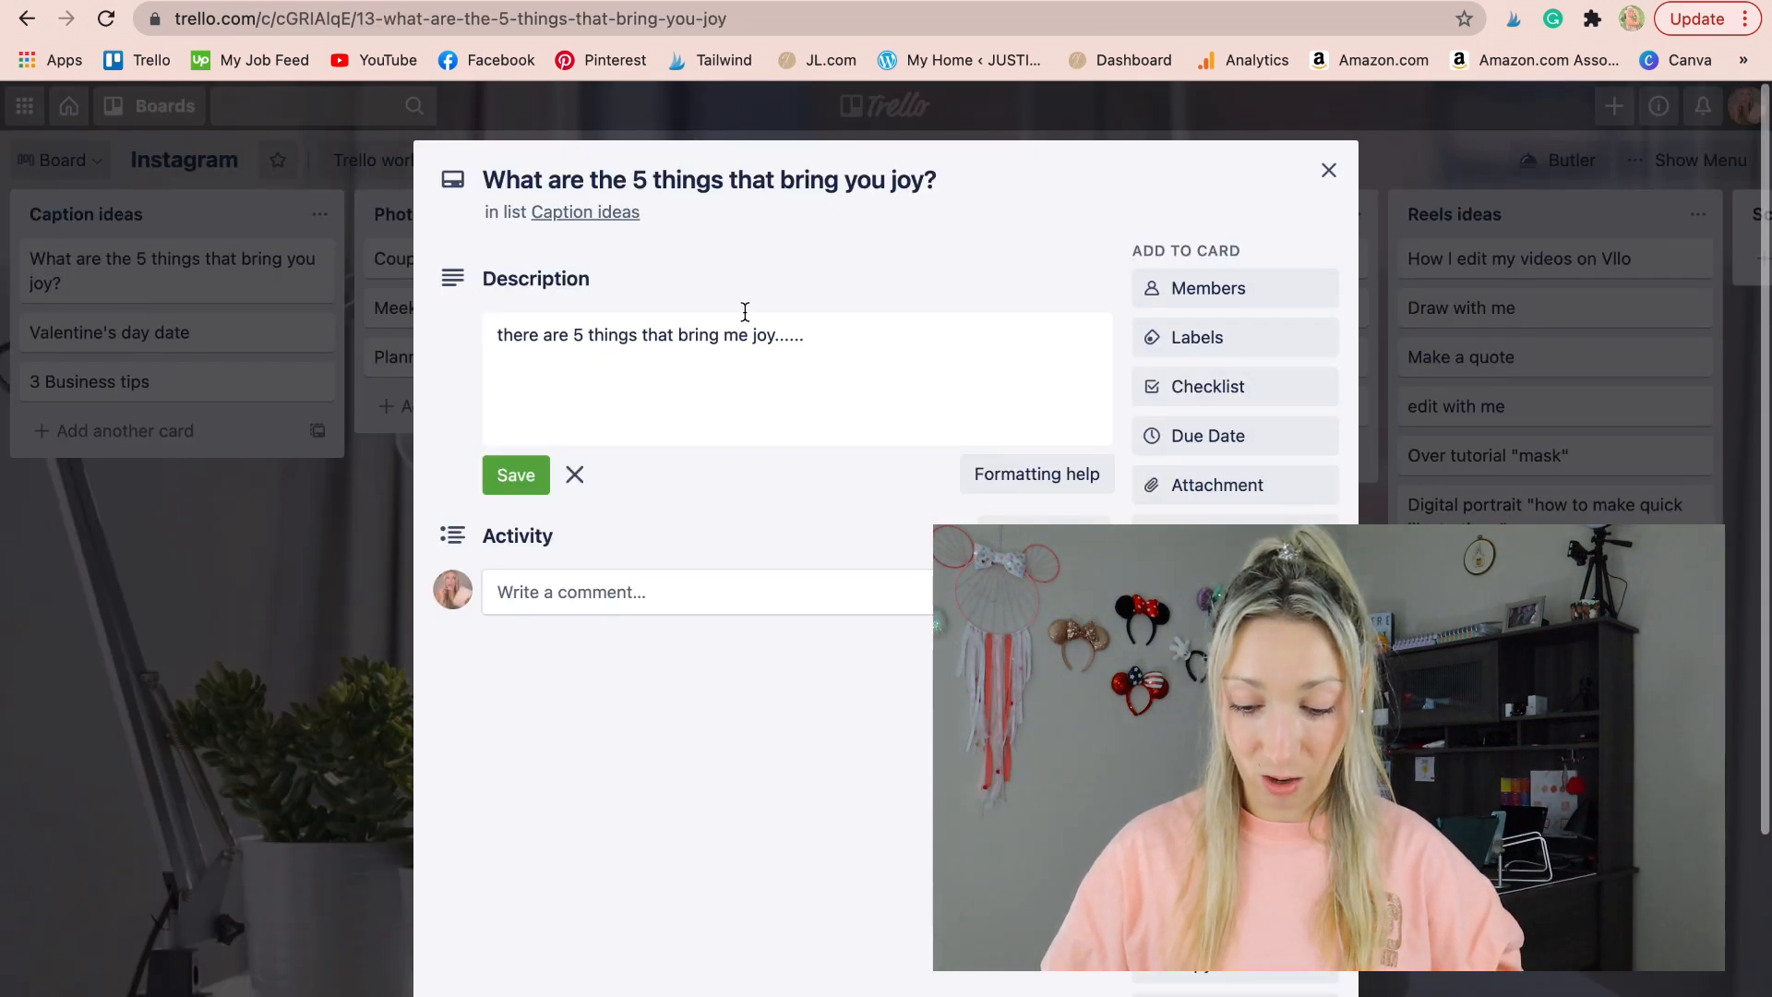
pyautogui.click(1329, 170)
# Move the Reels ideas cards "Draw with me" and "Make a quote" to the second Scheduled list, and "edit with me" to the first
pyautogui.hscroll(10, 1329, 332)
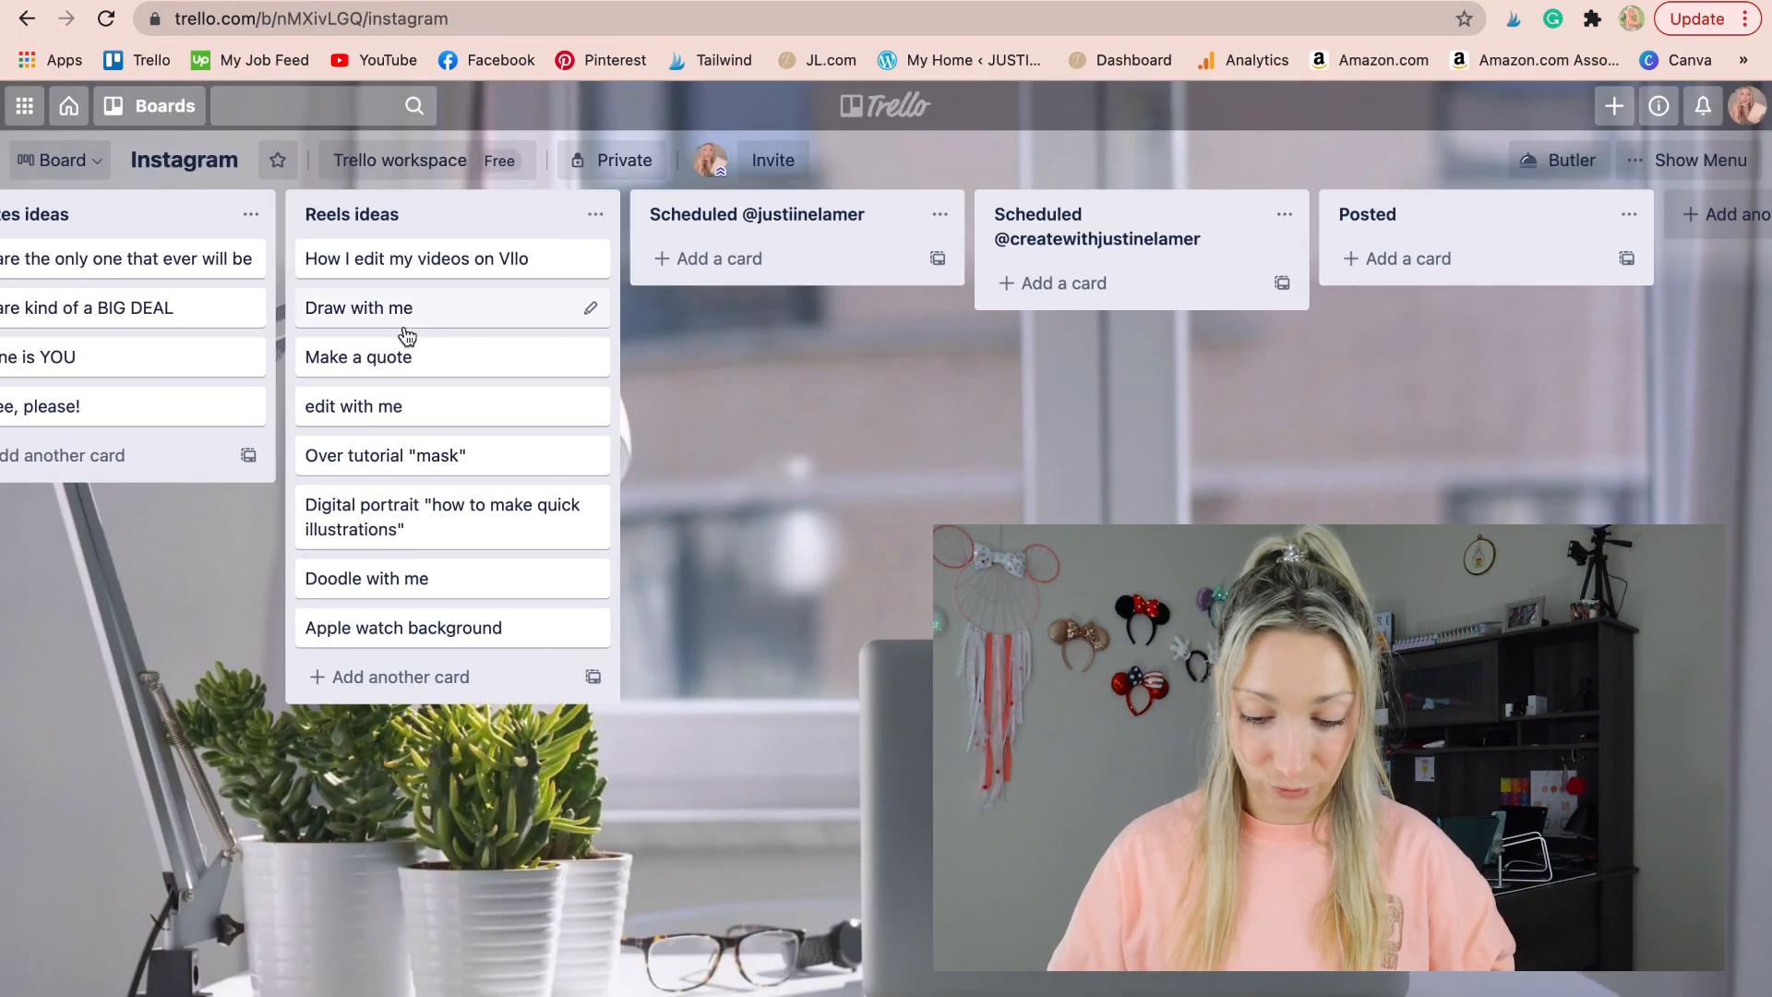
pyautogui.moveTo(407, 335)
pyautogui.mouseDown()
pyautogui.moveTo(1486, 218)
pyautogui.moveTo(1108, 360)
pyautogui.moveTo(1099, 304)
pyautogui.mouseUp()
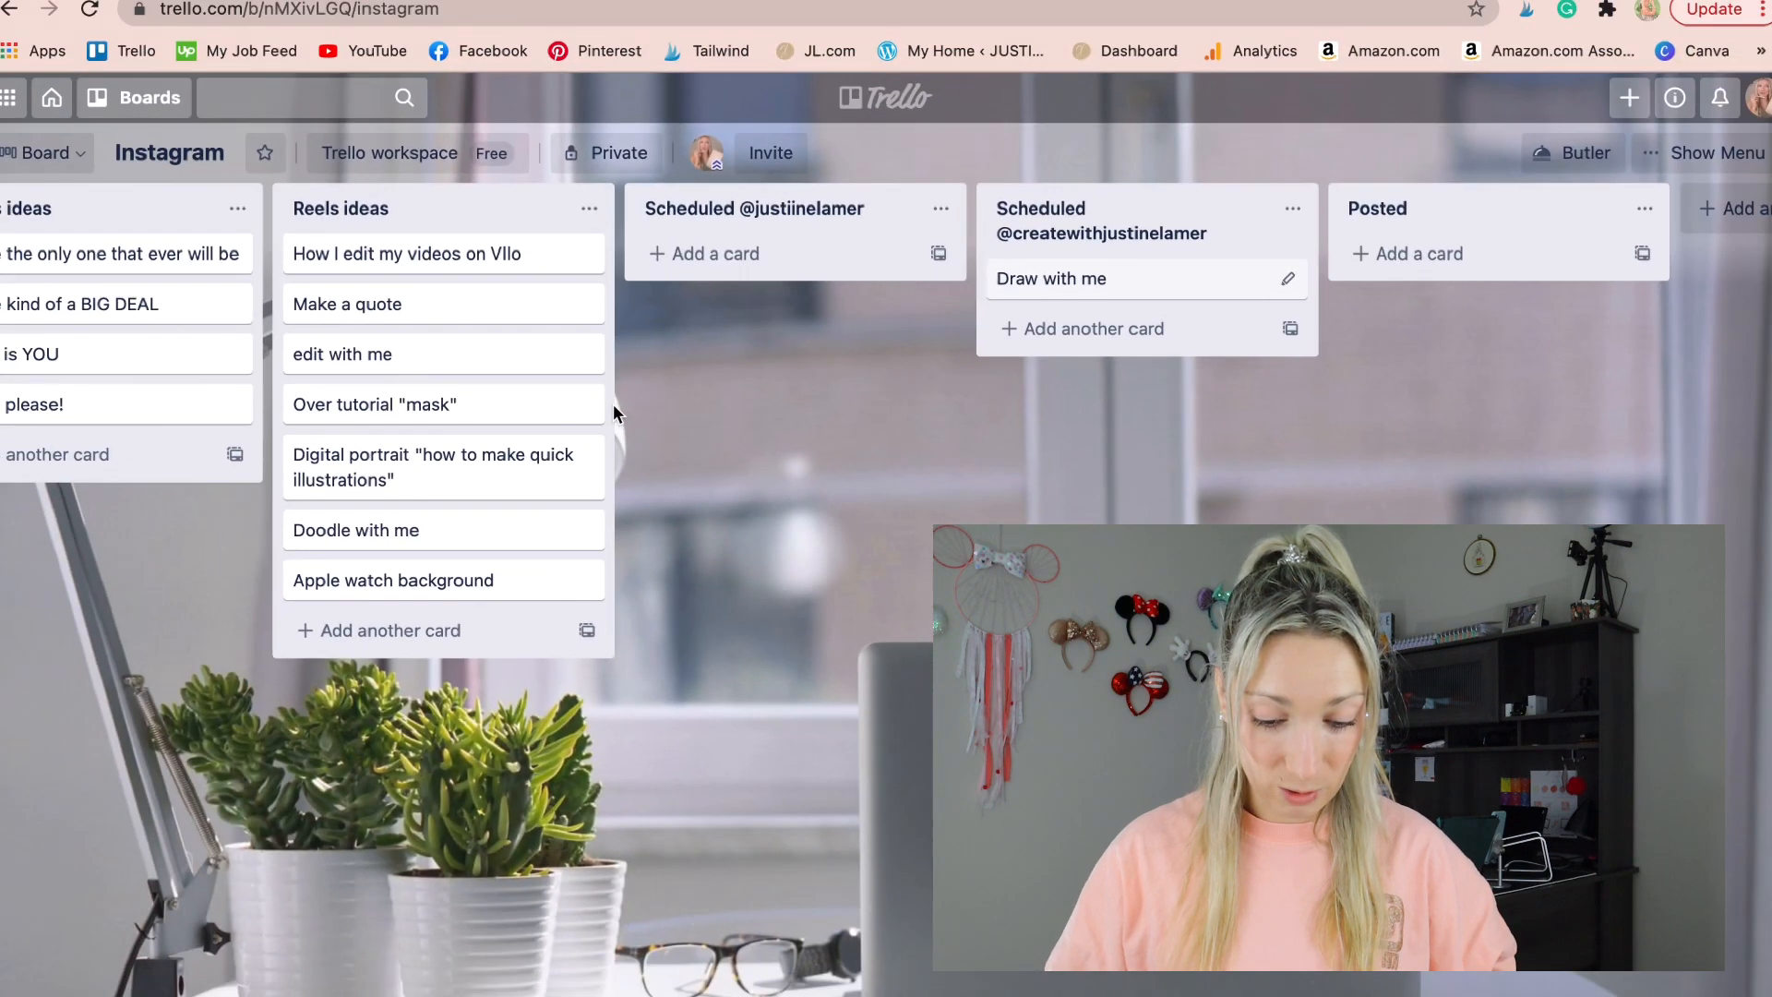
pyautogui.moveTo(384, 379); pyautogui.dragTo(717, 303)
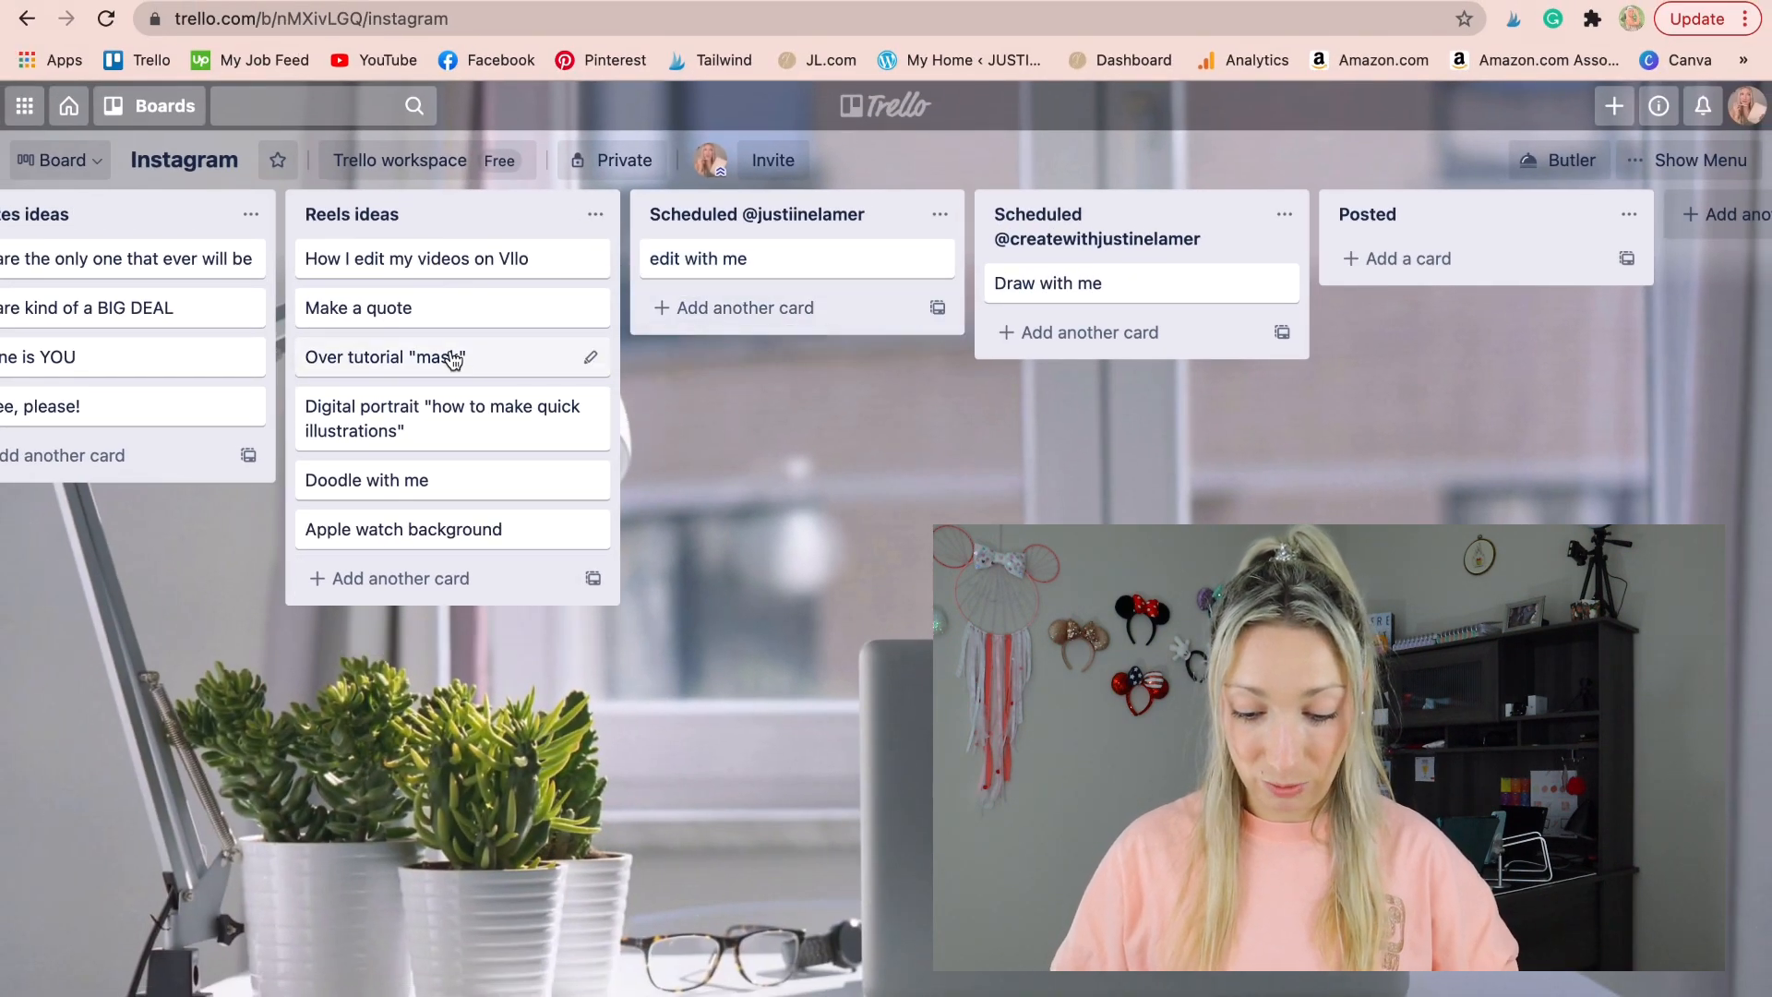
pyautogui.moveTo(407, 314)
pyautogui.mouseDown()
pyautogui.moveTo(1063, 318)
pyautogui.moveTo(1143, 360)
pyautogui.mouseUp()
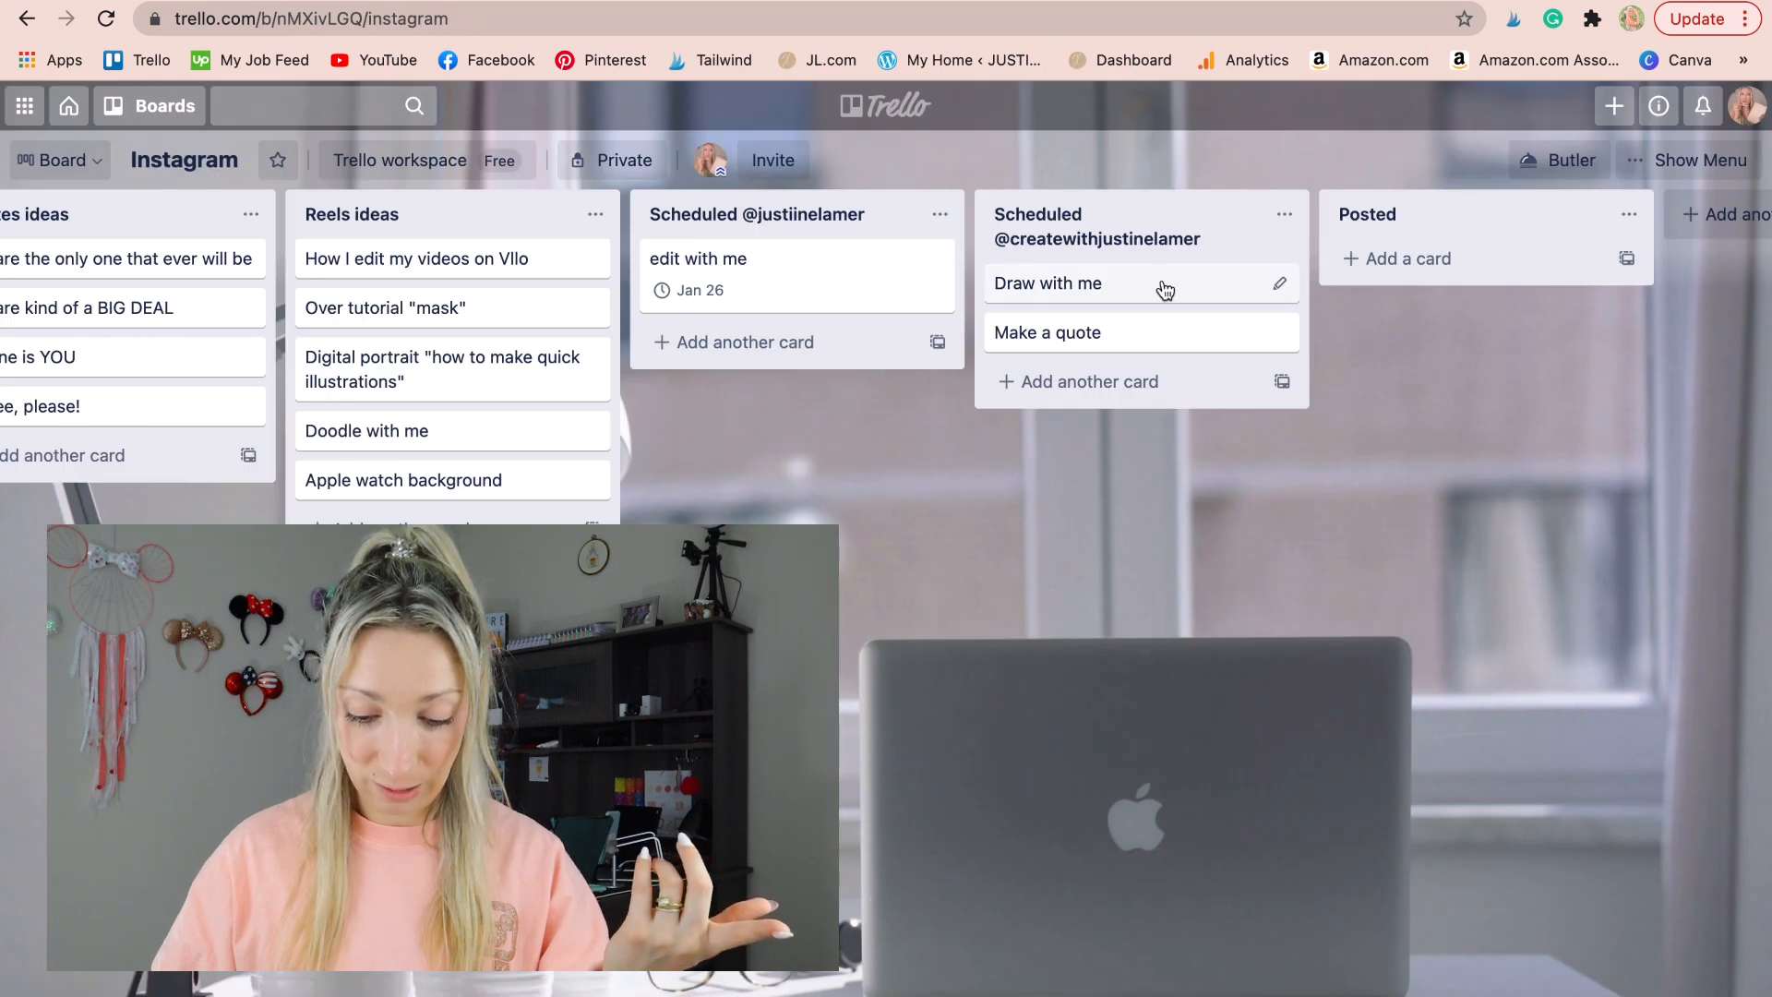
# Give the "Draw with me" card a due date of January 31, 2021 at 11:00 AM
pyautogui.click(1128, 293)
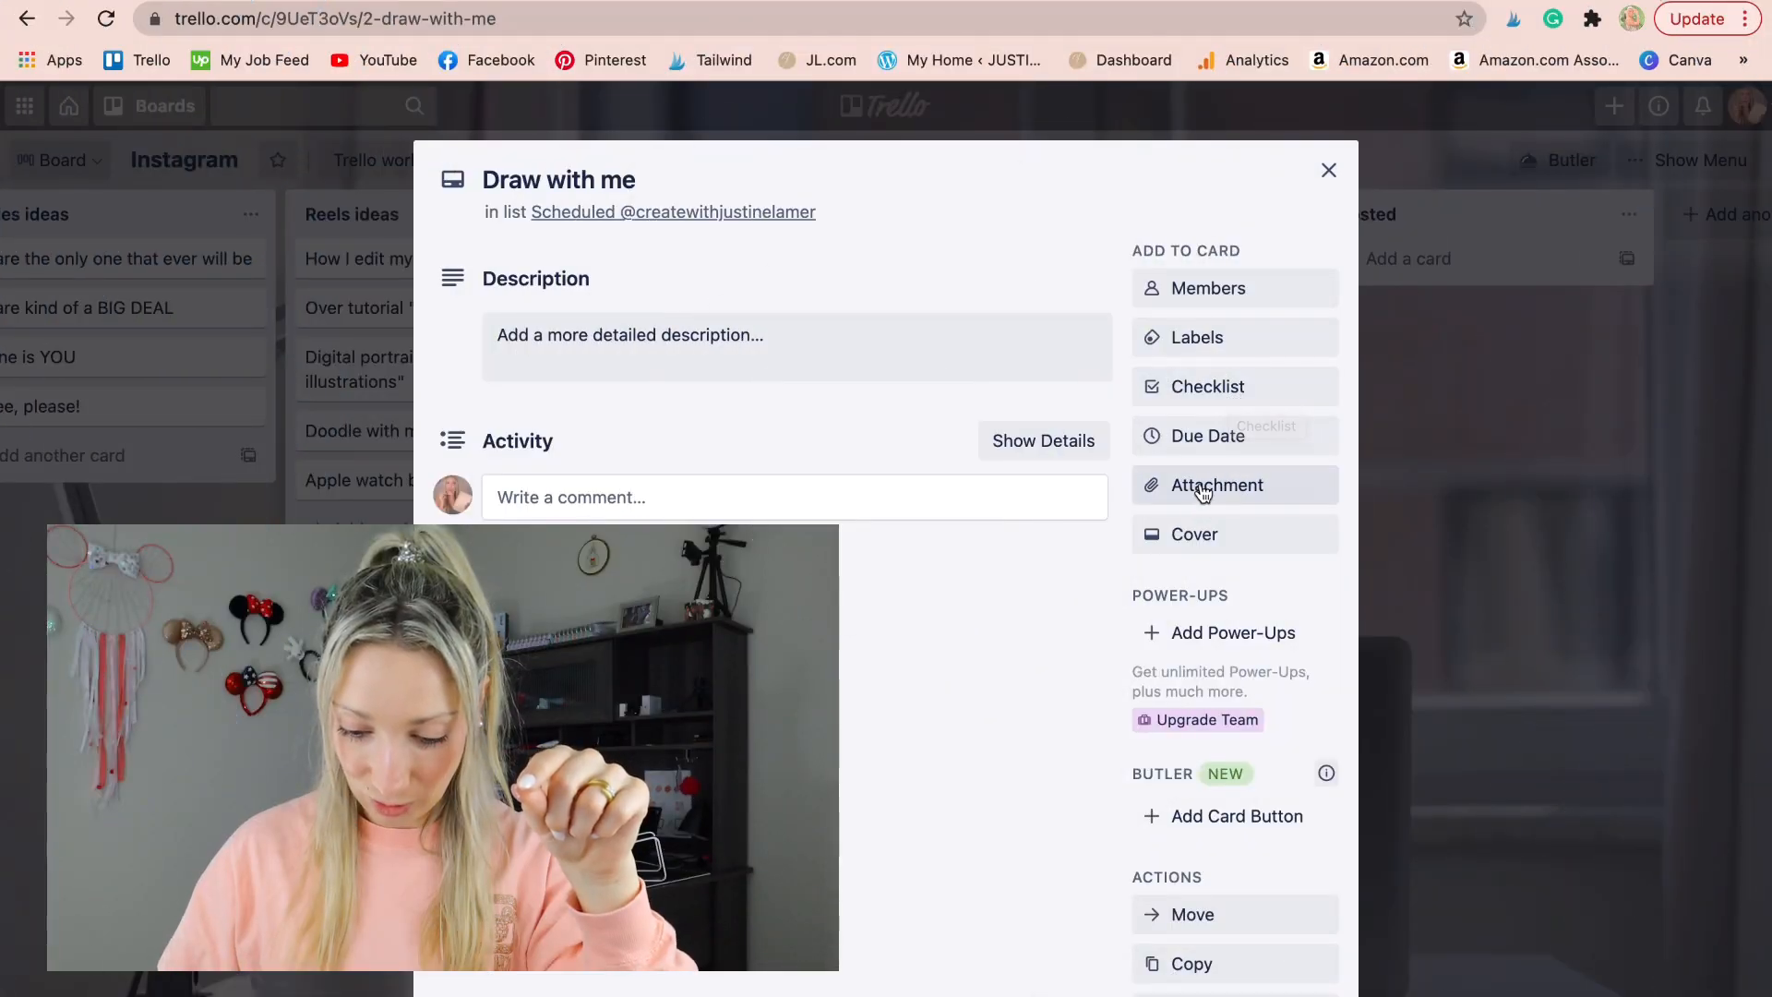
pyautogui.click(1206, 439)
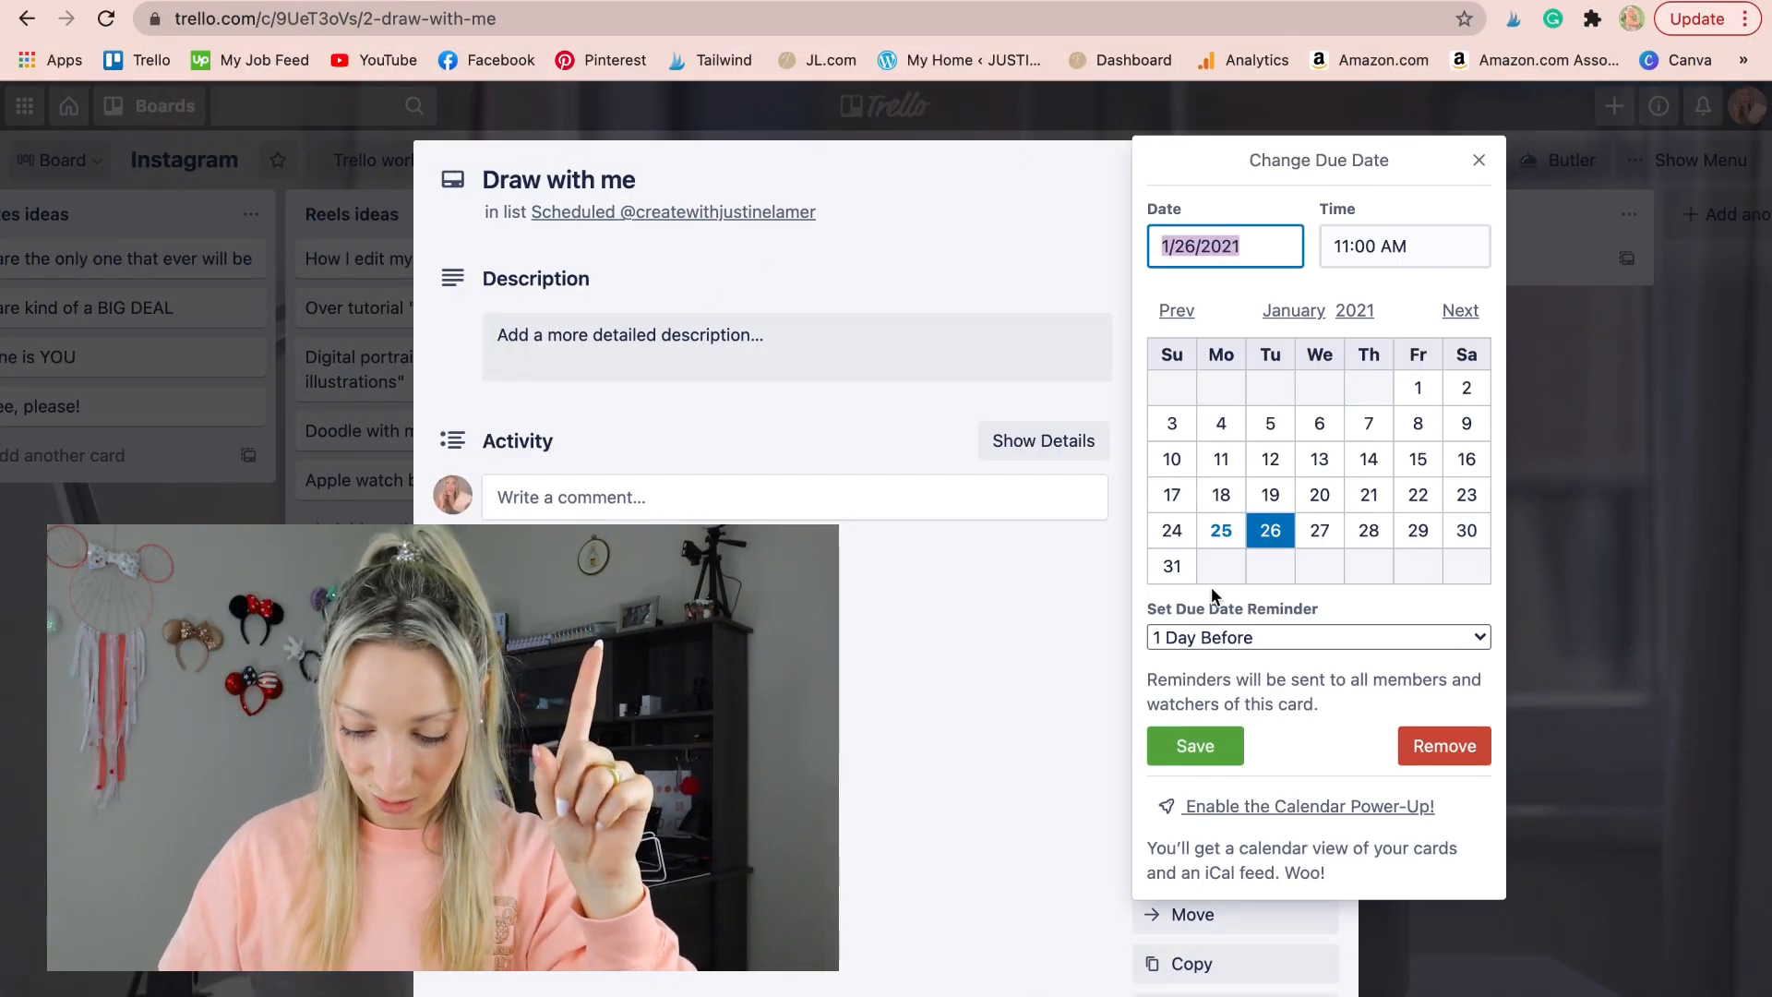
pyautogui.click(1172, 568)
pyautogui.click(1214, 743)
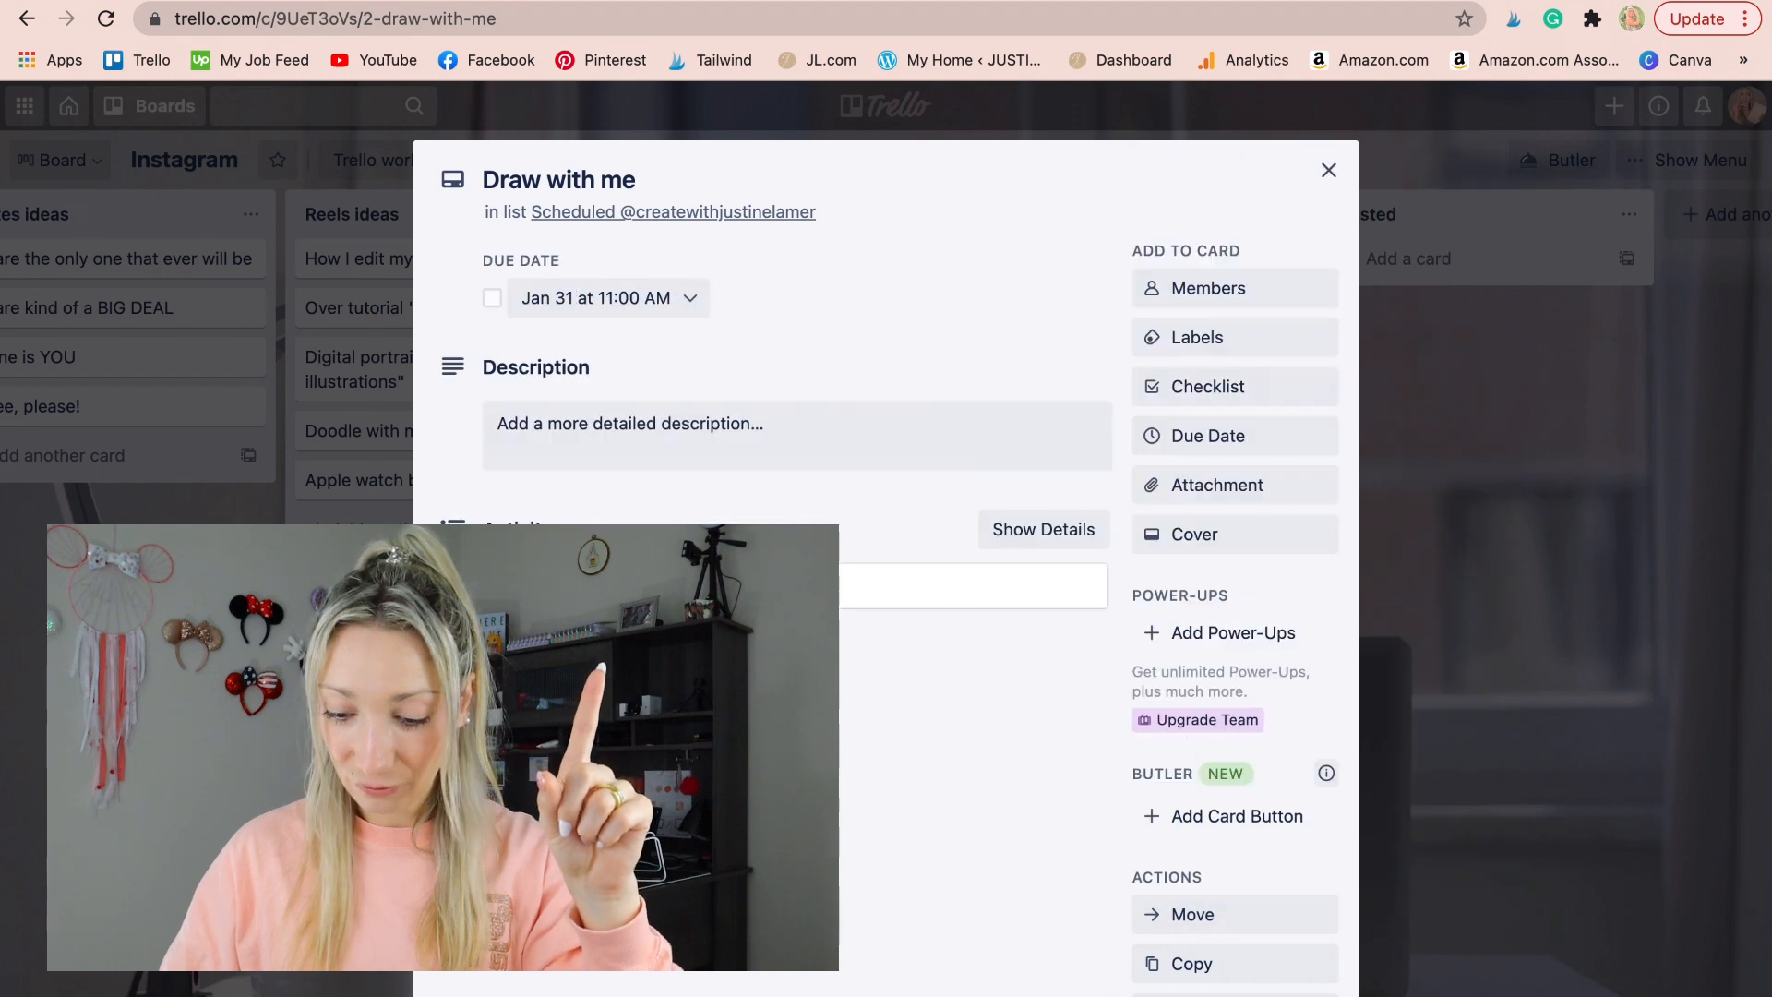
pyautogui.click(1326, 168)
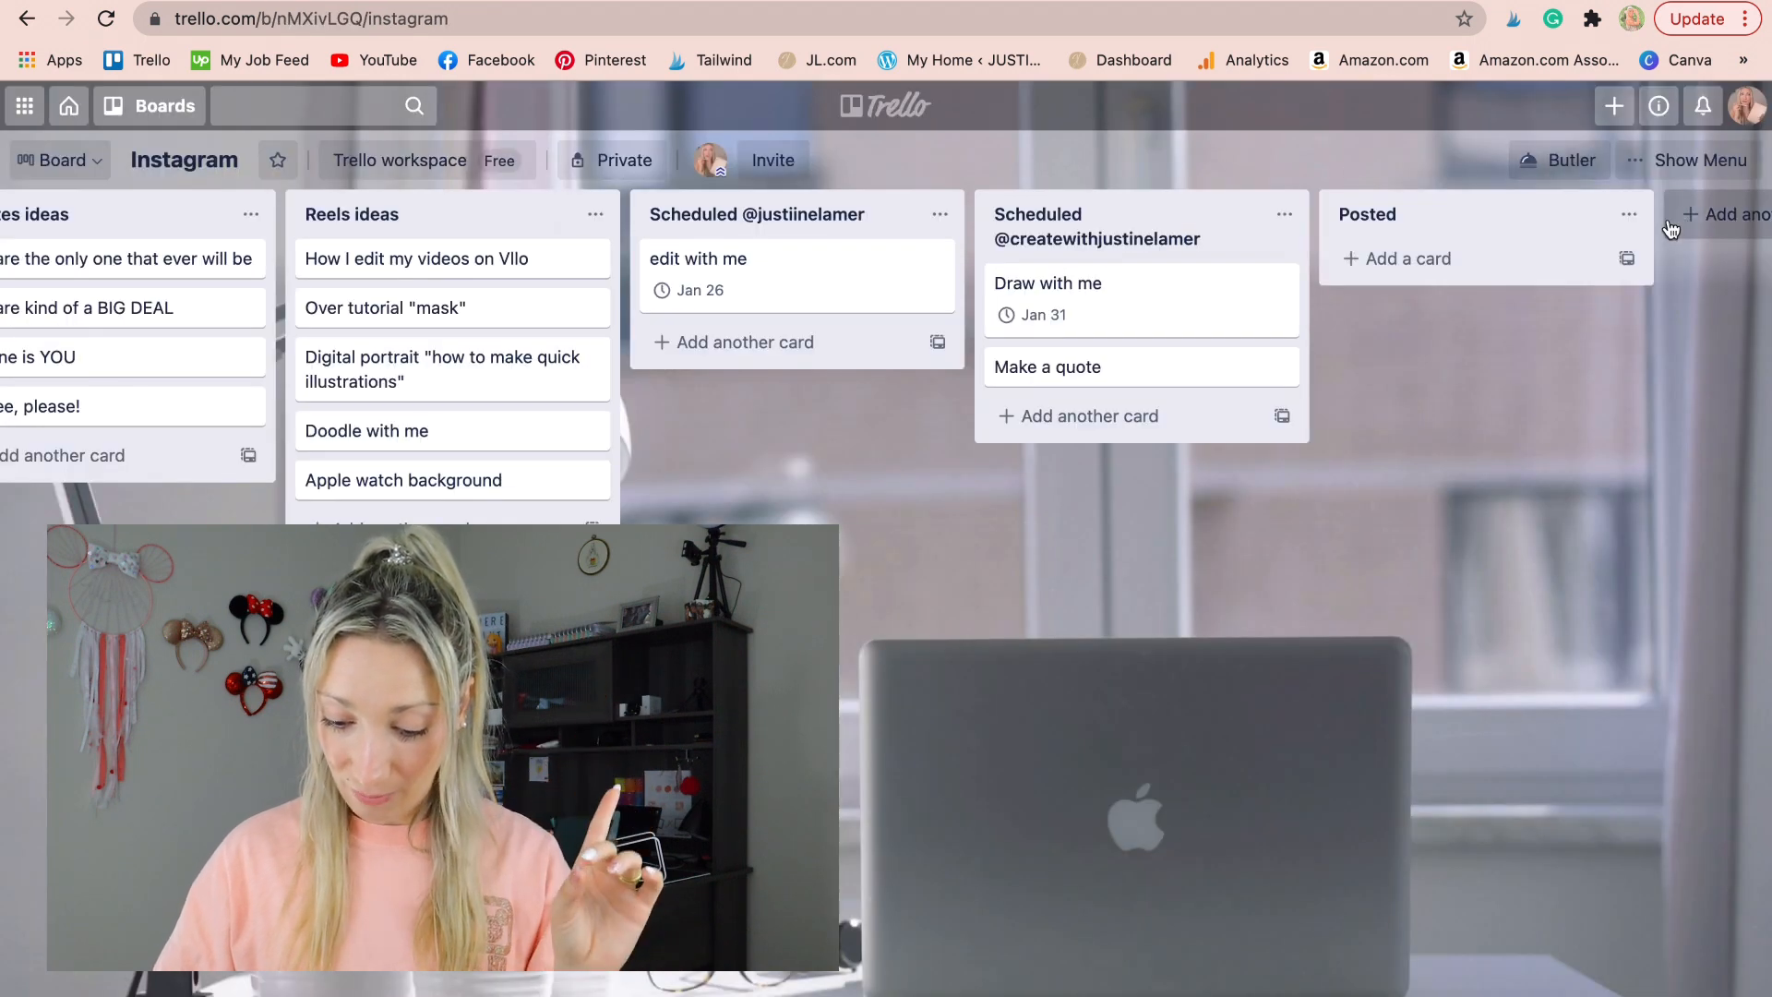
# Show the Instagram board as a monthly calendar and look through January 2021 for the scheduled cards
pyautogui.click(1443, 166)
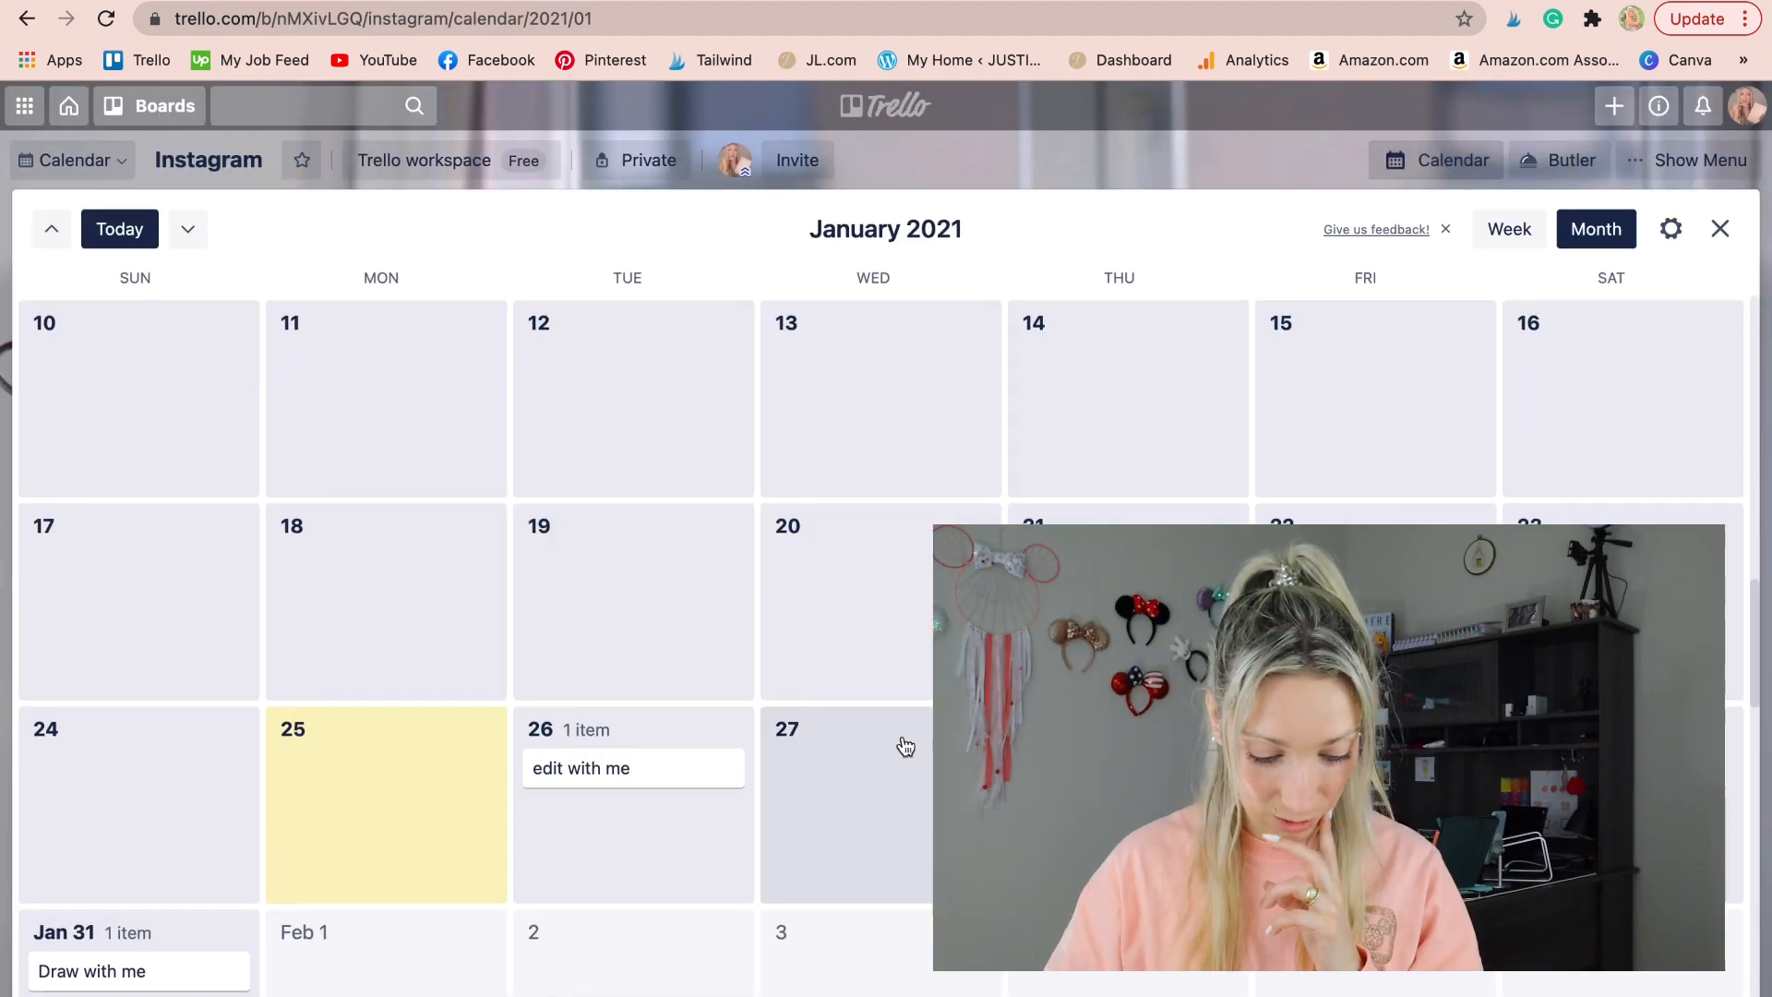
pyautogui.scroll(-2, 728, 696)
pyautogui.scroll(-2, 137, 900)
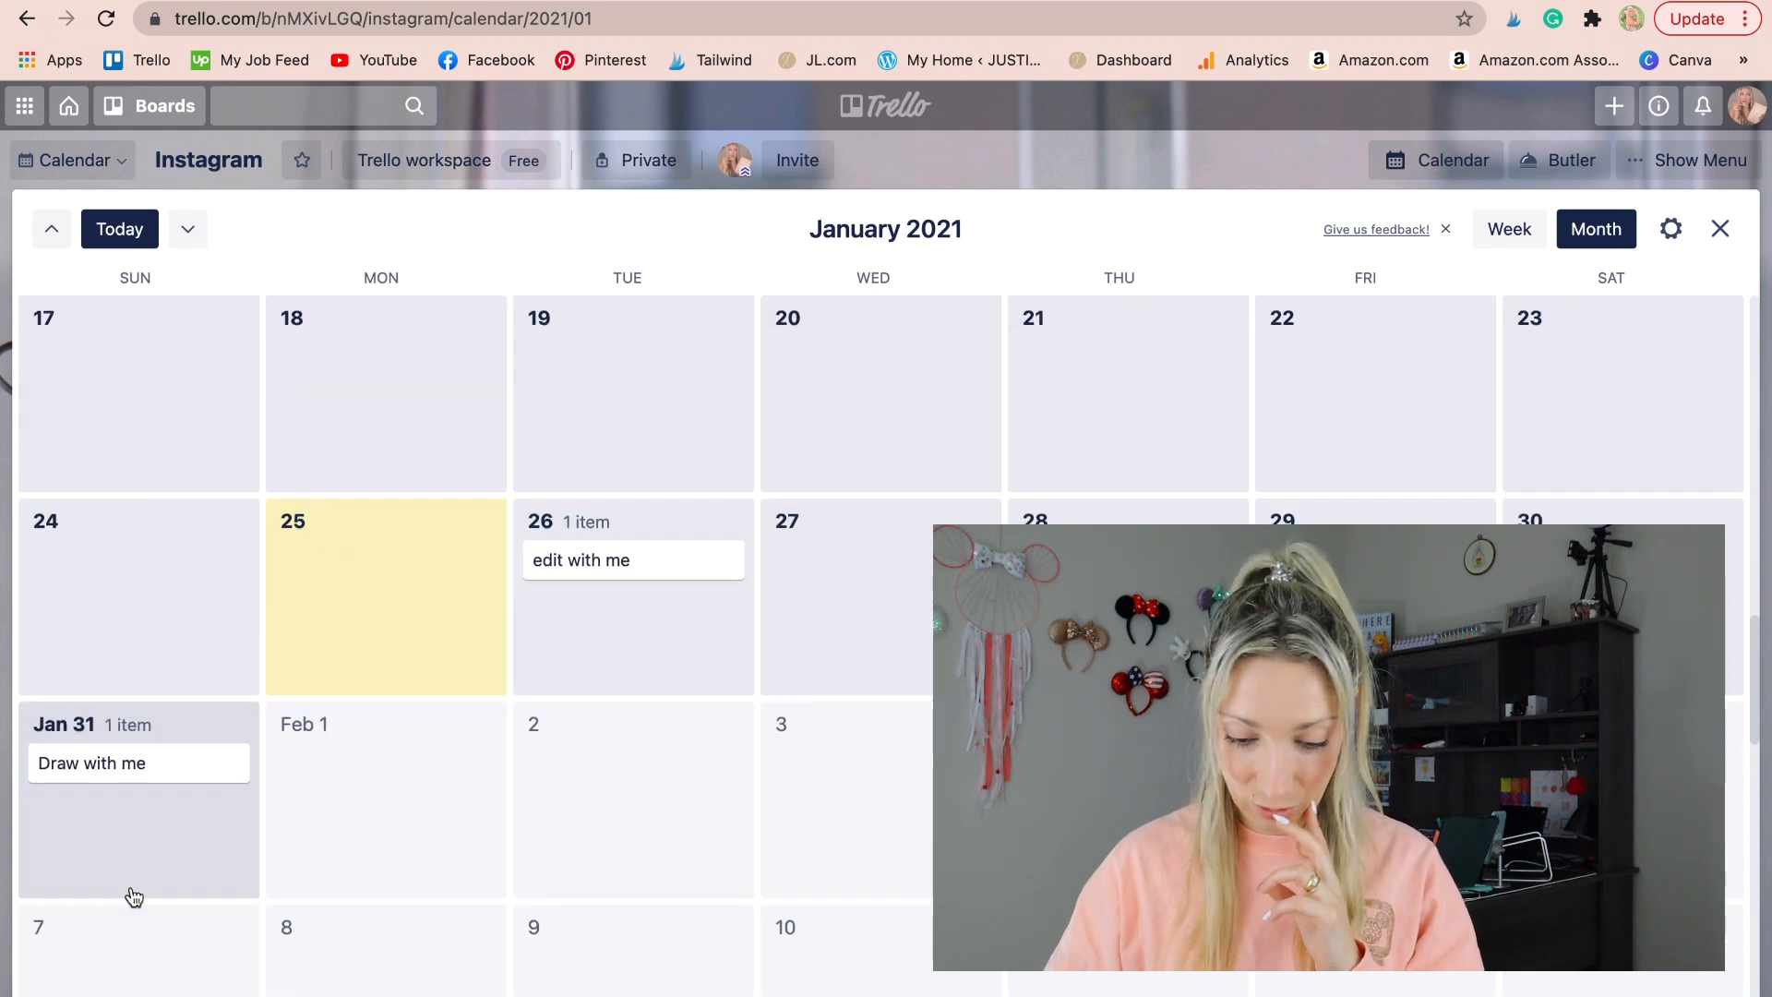
pyautogui.scroll(10, 134, 899)
pyautogui.scroll(-2, 923, 745)
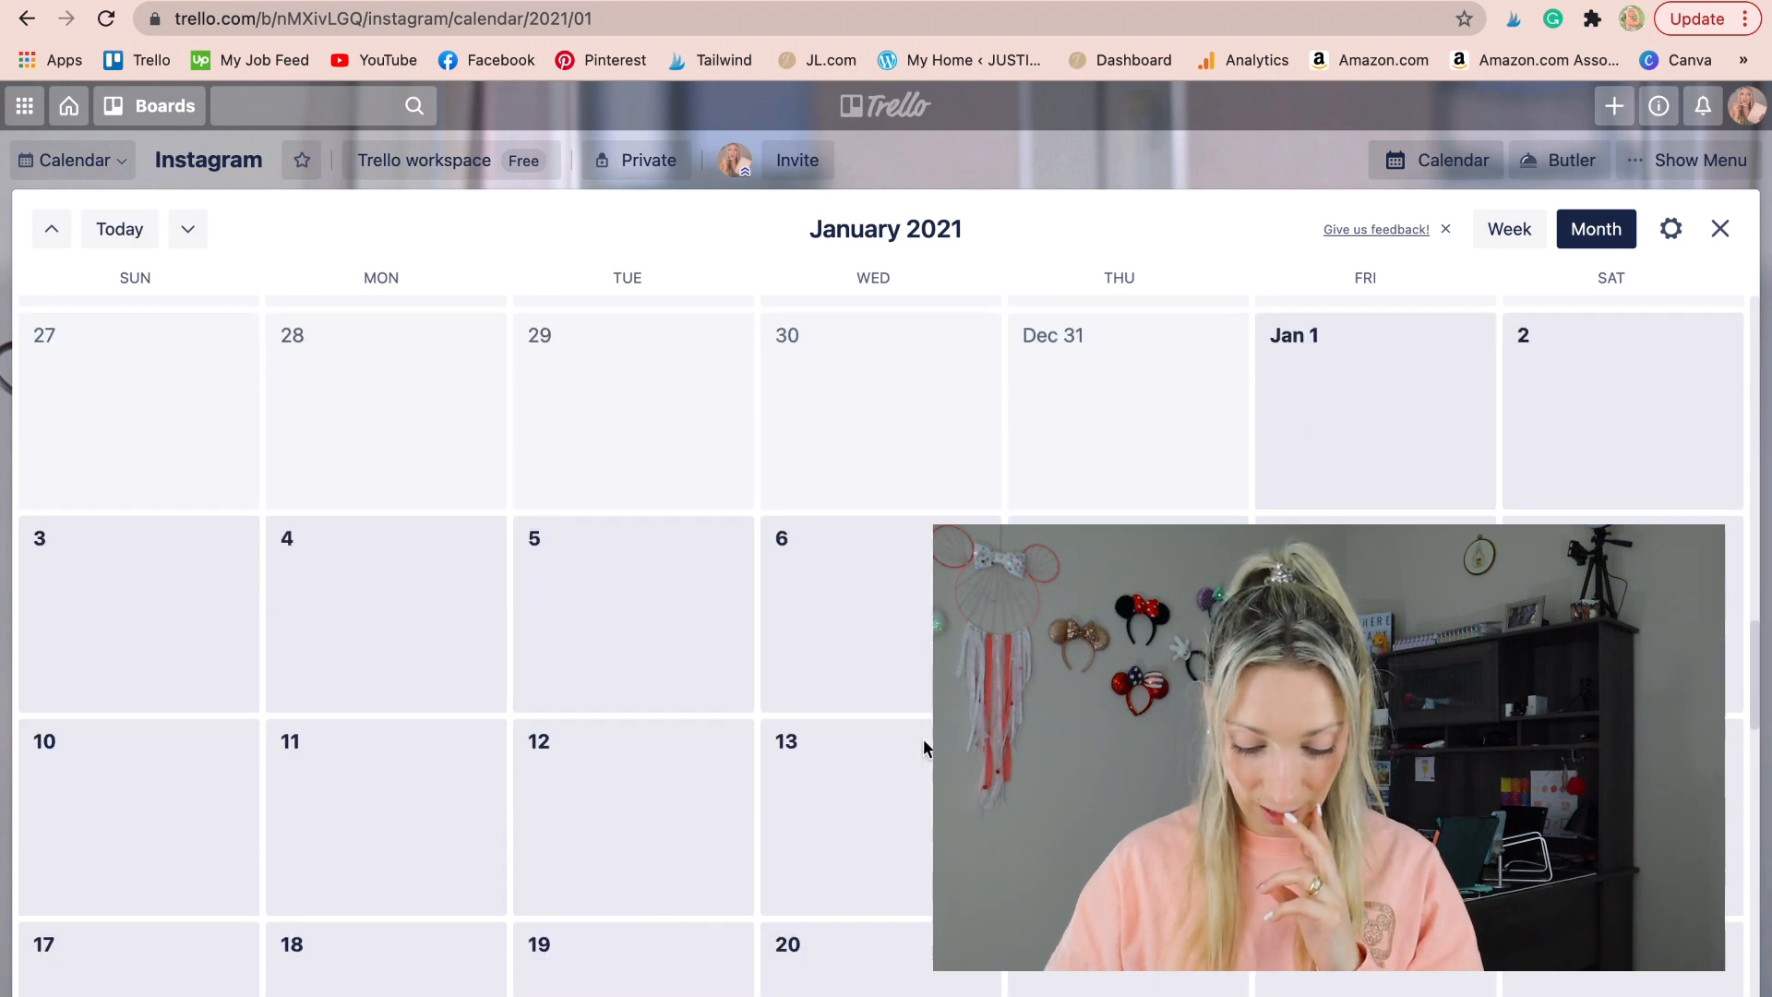
pyautogui.scroll(-3, 698, 891)
pyautogui.scroll(-2, 699, 894)
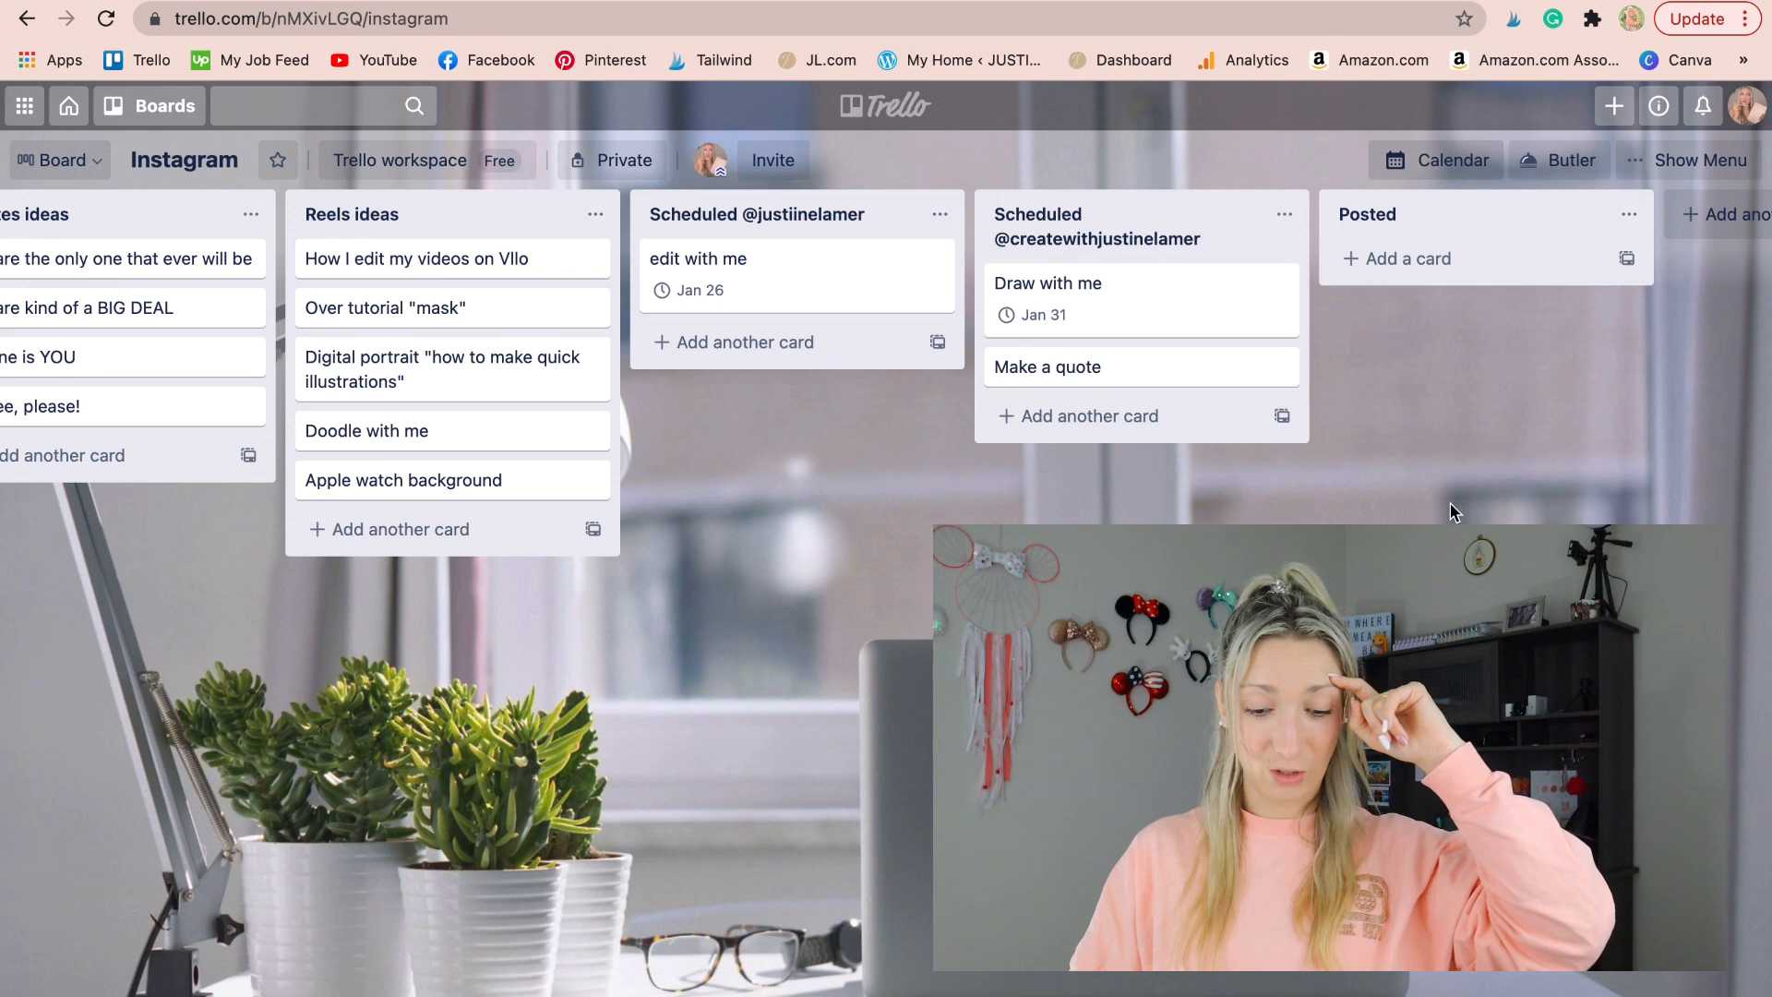
# Look over the Instagram idea lists and open the BLOG board to view its content calendar
pyautogui.hscroll(-10, 1576, 446)
pyautogui.hscroll(-5, 886, 591)
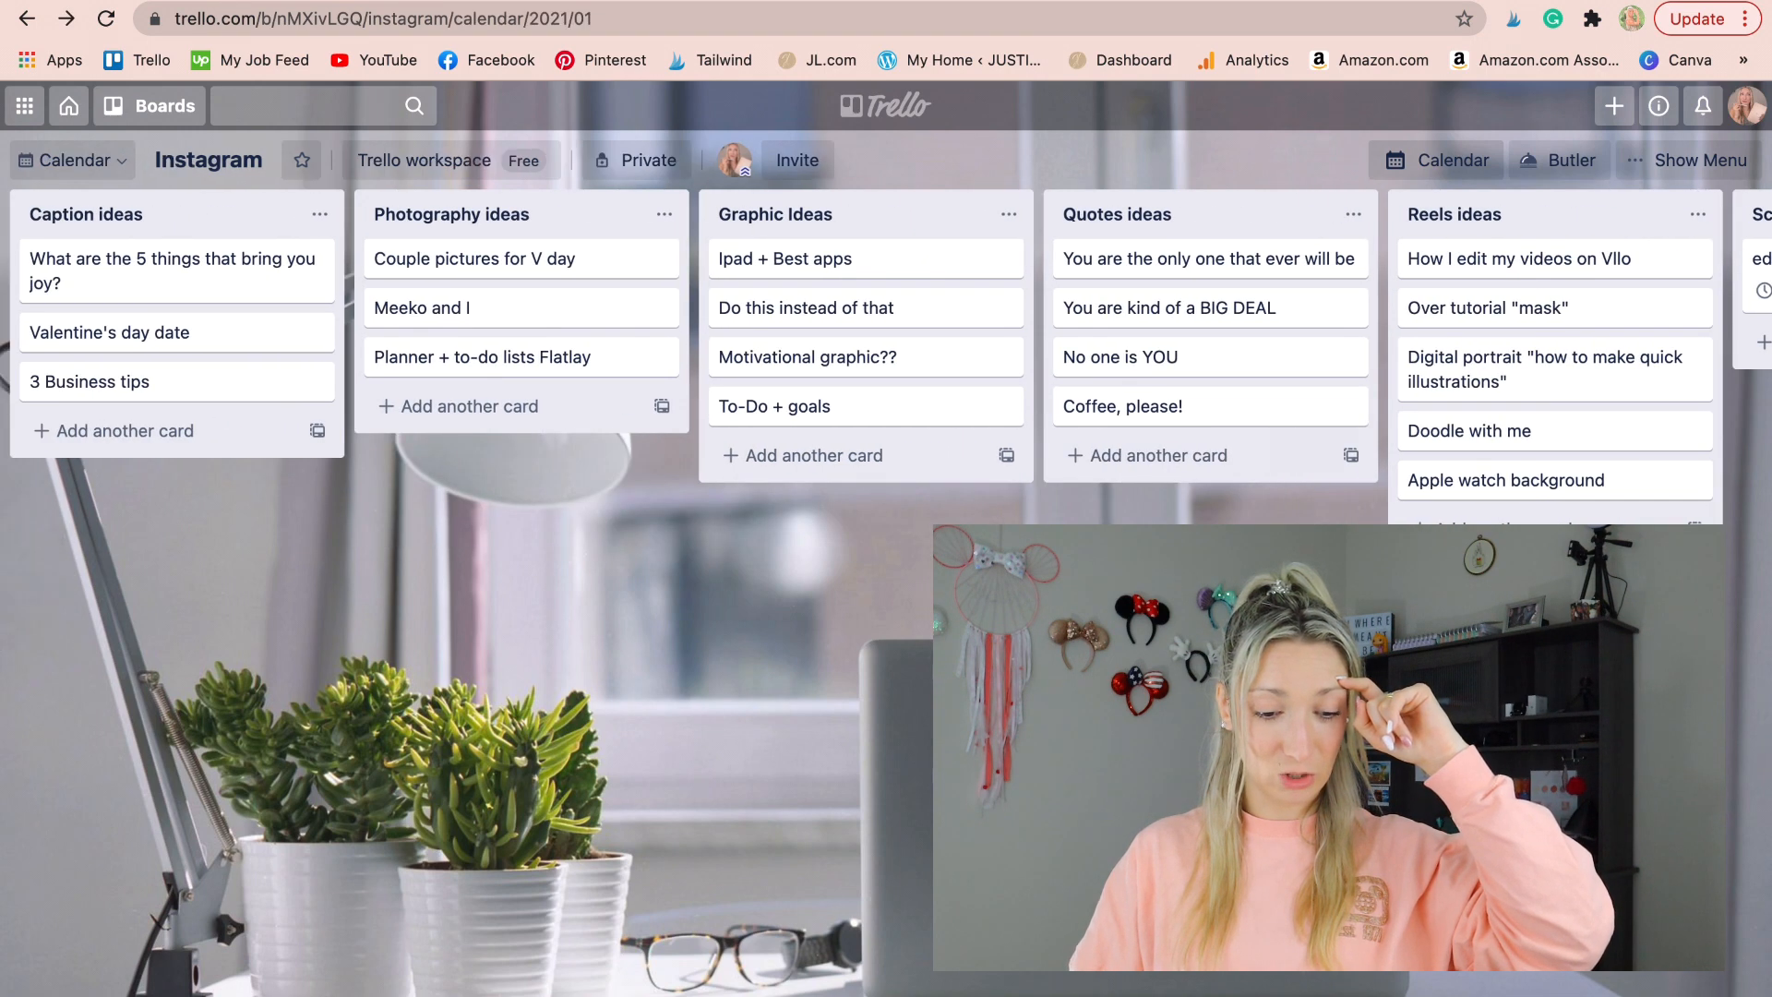
pyautogui.click(175, 109)
pyautogui.click(157, 273)
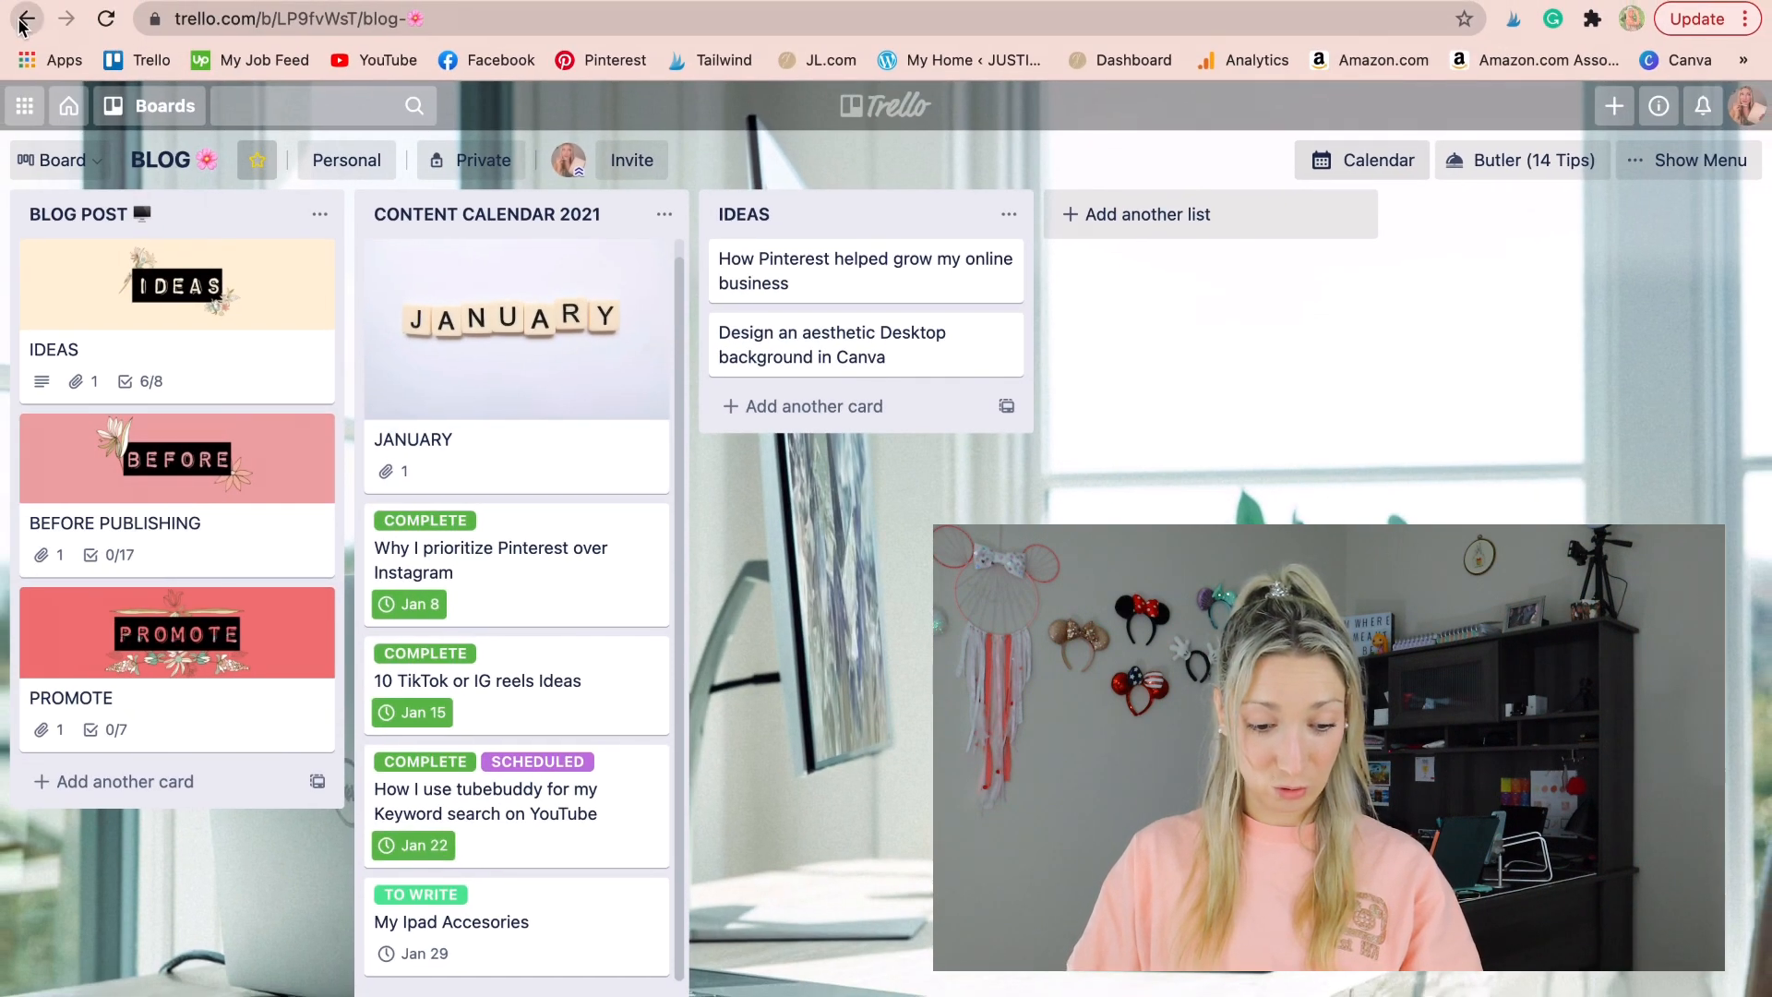
# Look through the YOUTUBE board's January 2021 list and its monthly calendar
pyautogui.click(25, 20)
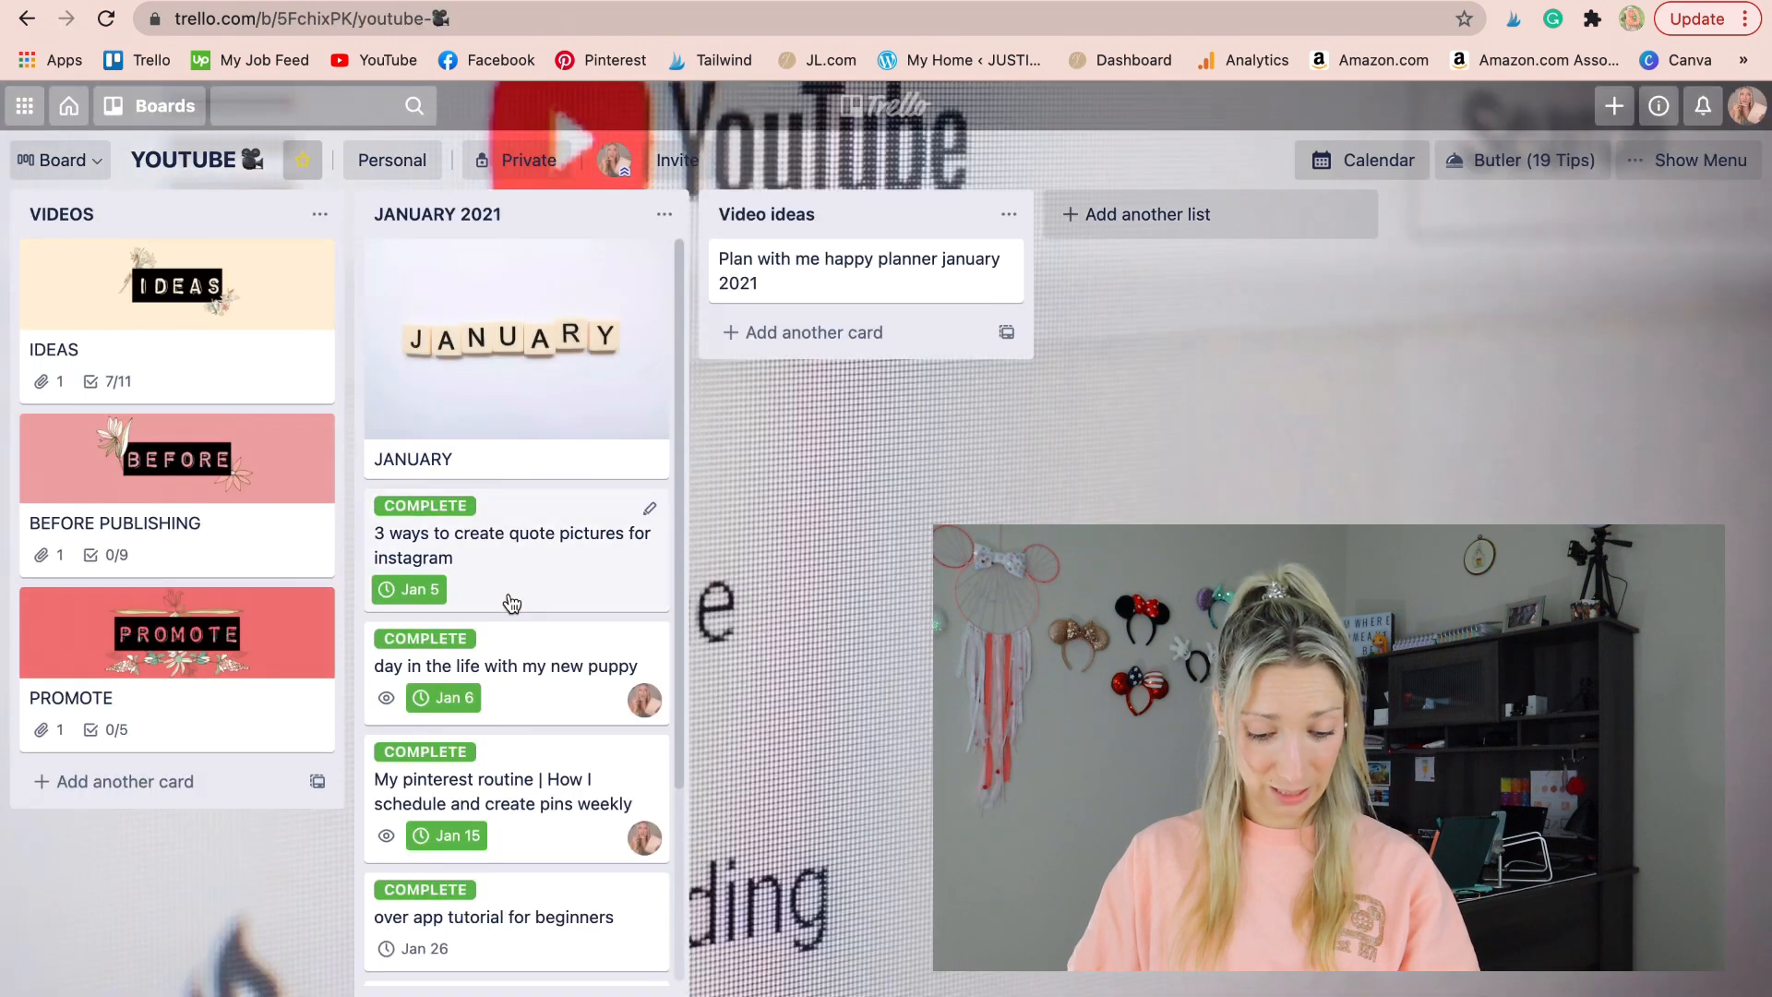
pyautogui.scroll(-5, 512, 605)
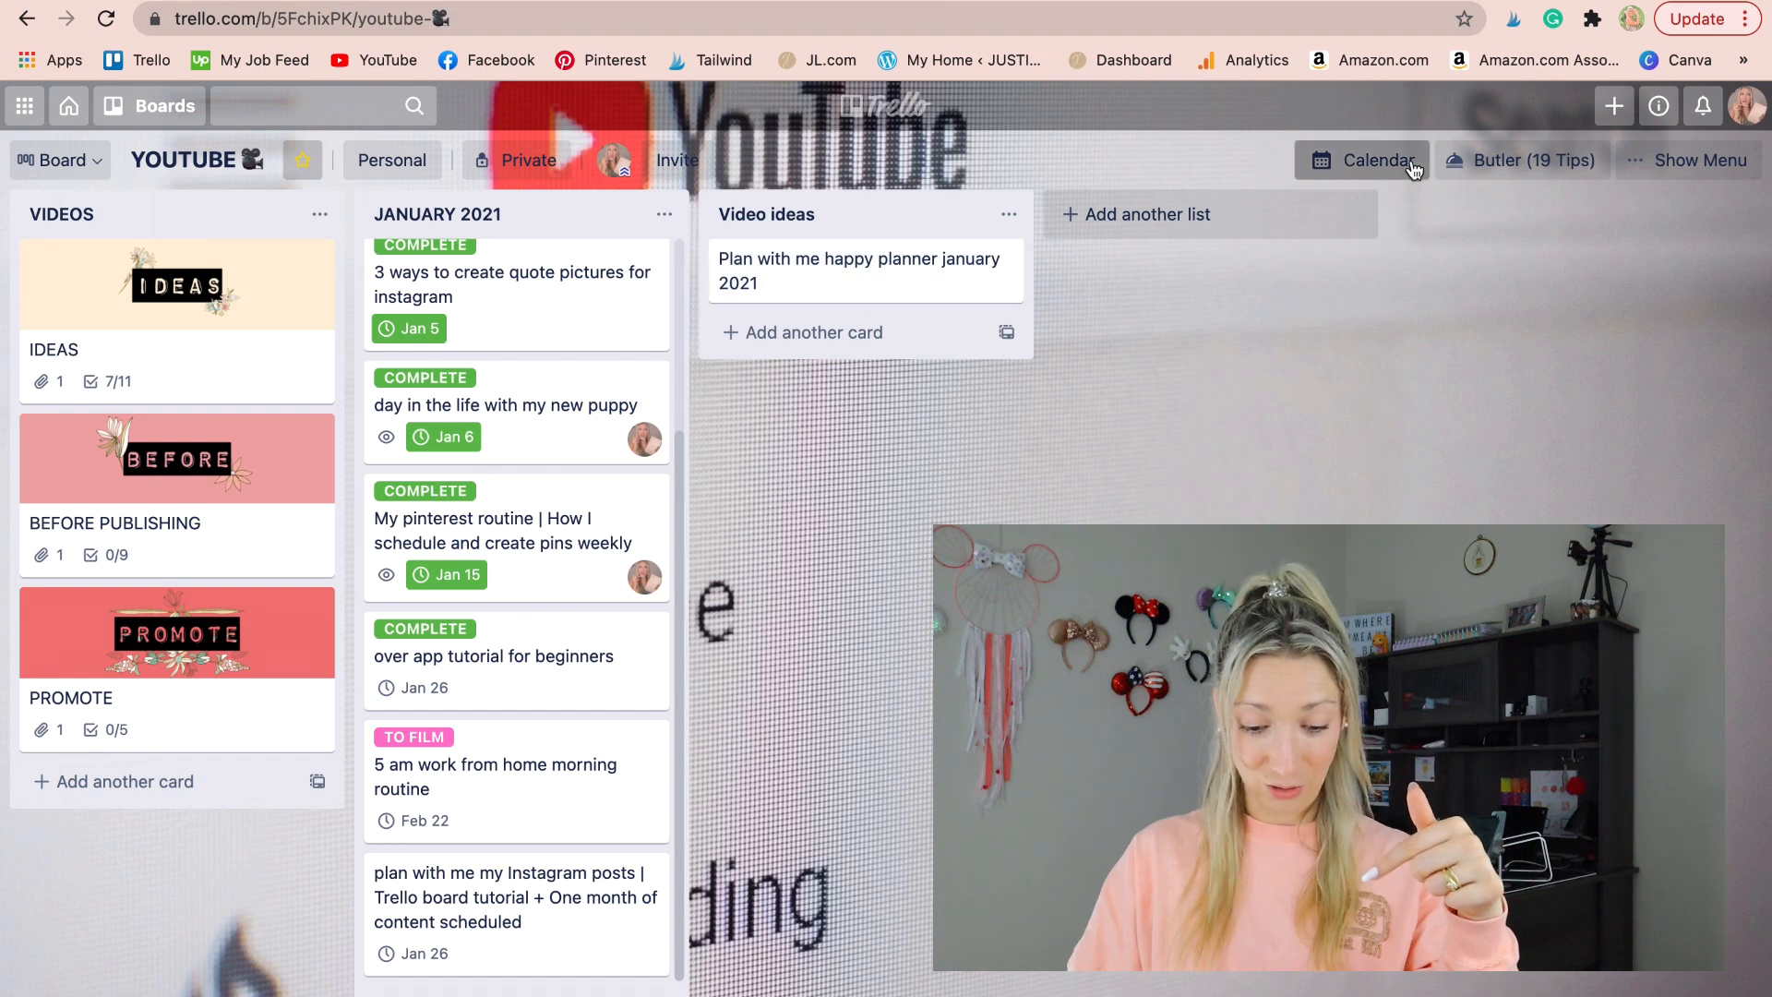
pyautogui.click(1362, 159)
pyautogui.scroll(-9, 1126, 499)
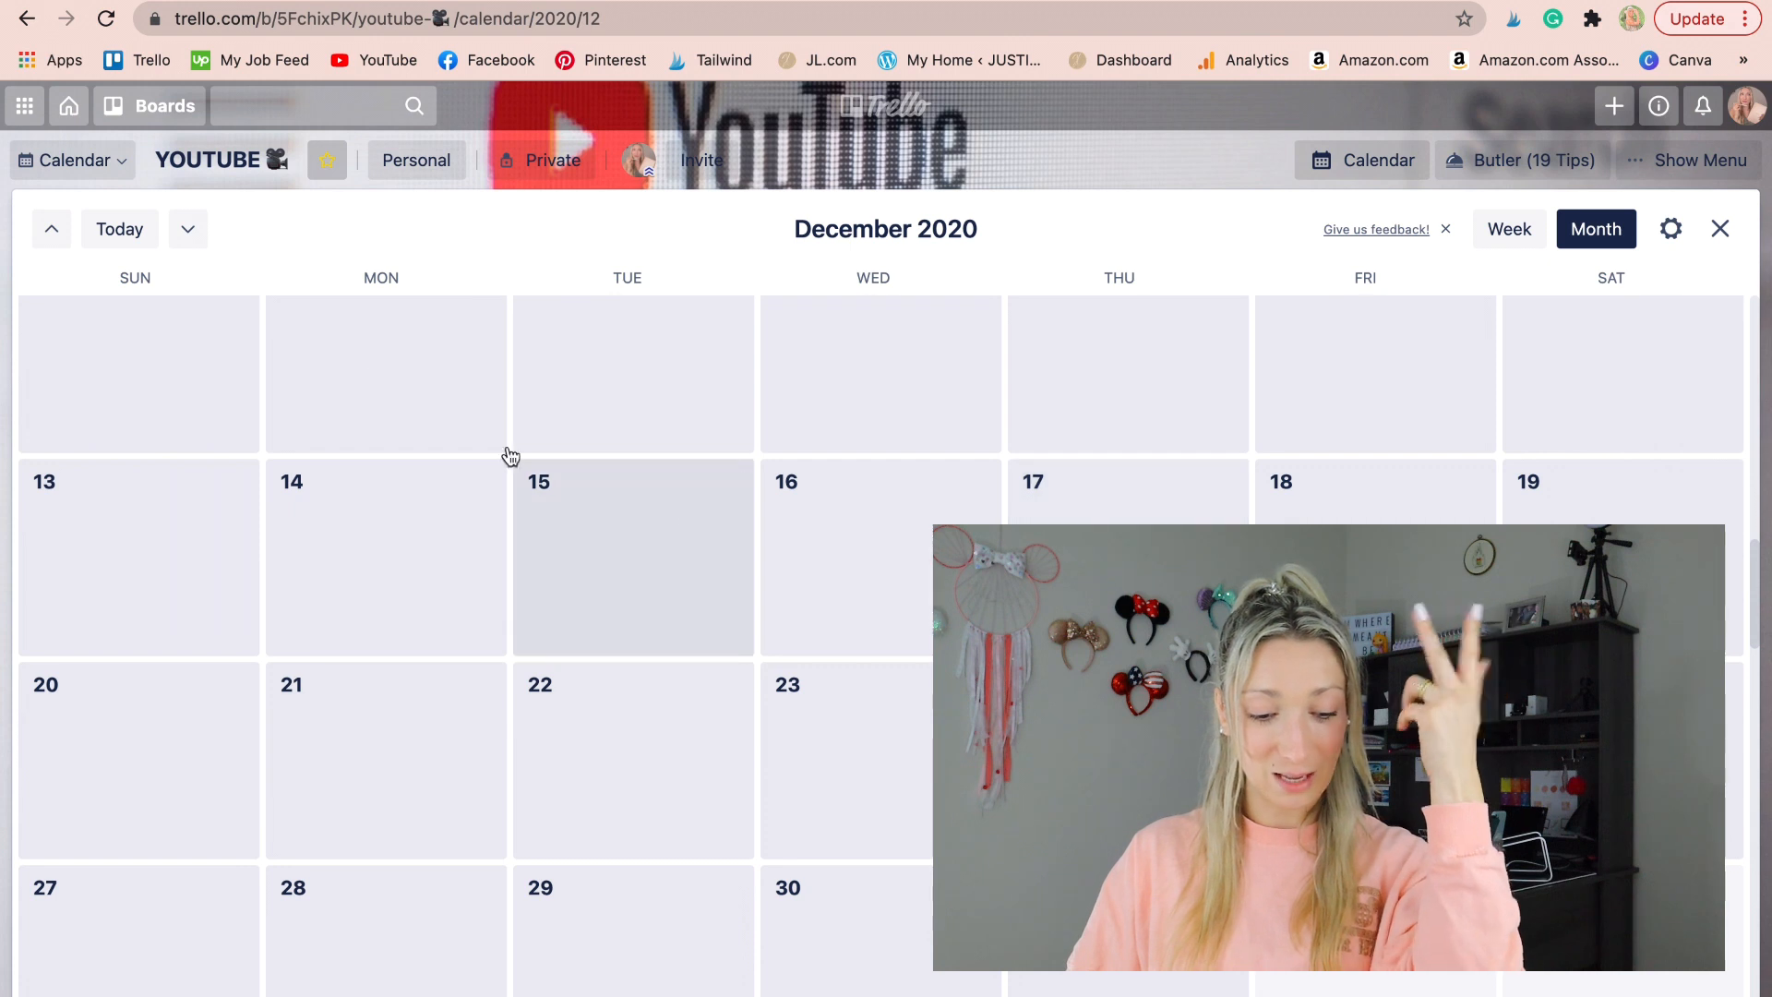
# Open the list of available boards
pyautogui.click(166, 107)
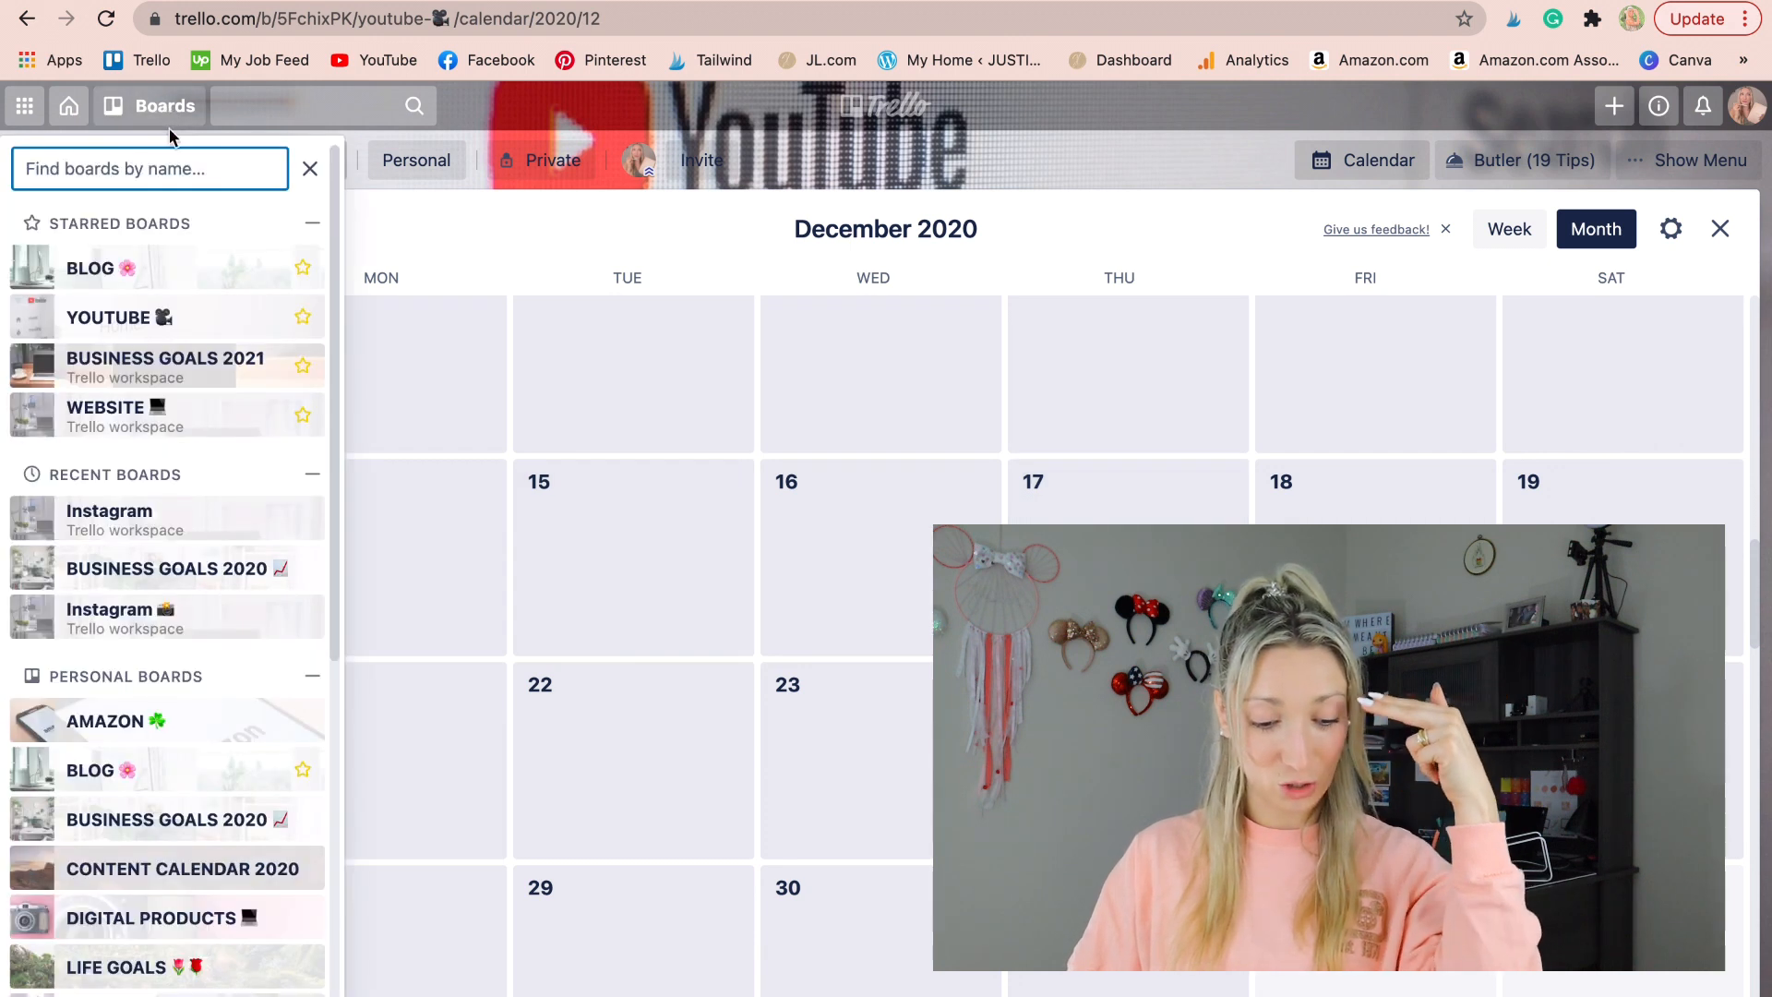